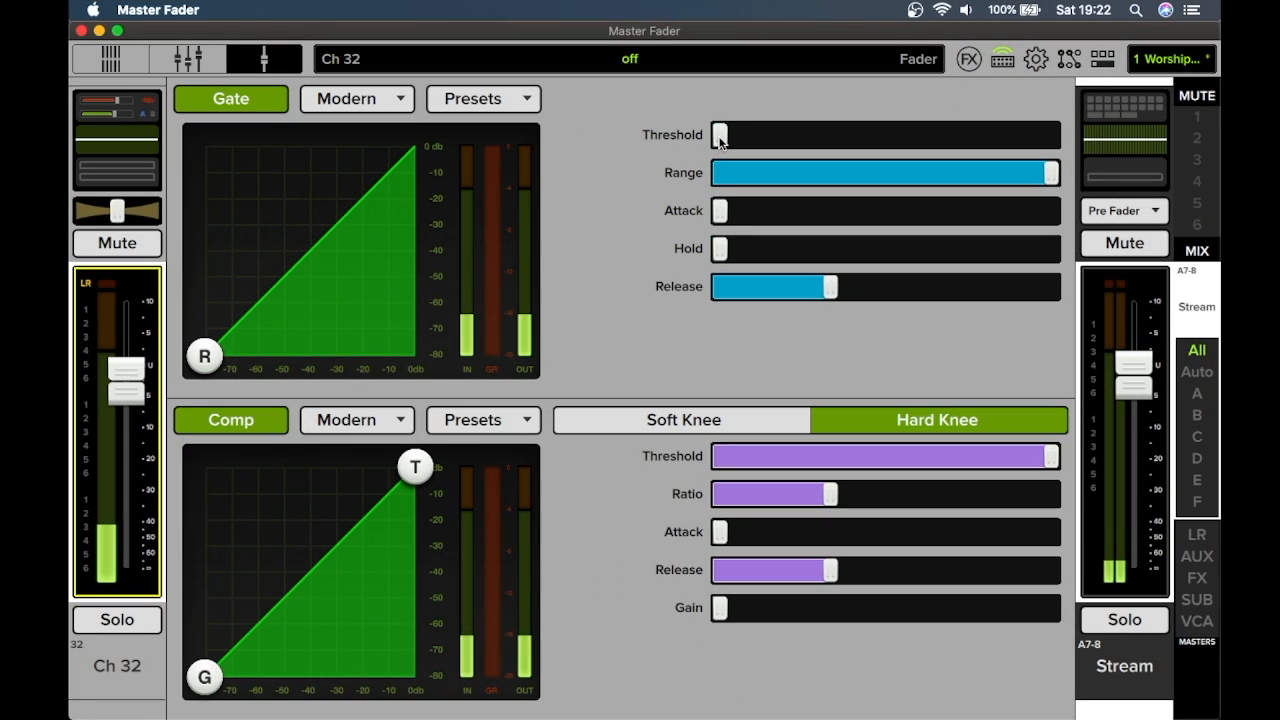
- Set Ch 32's gate threshold to -40.4 dB and raise its Stream send to 4.3 dB and the Stream fader to 5.7 dB
left_click_drag(719, 141, 861, 138)
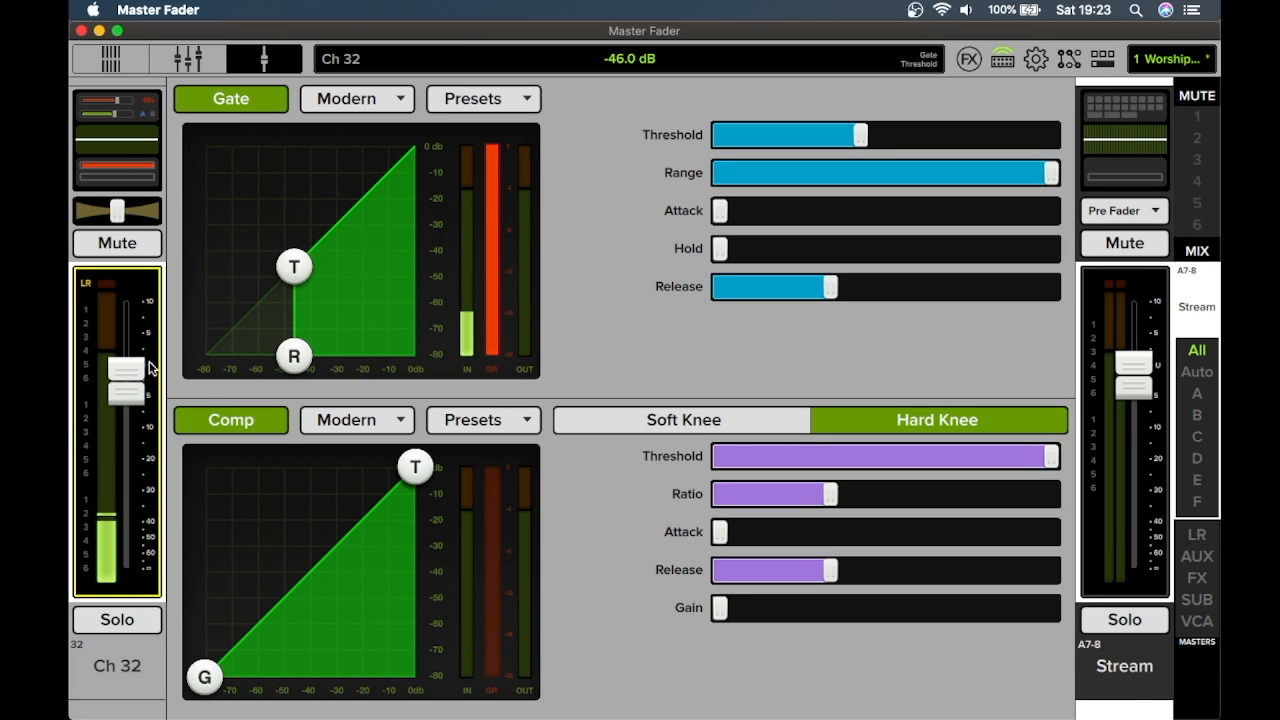
left_click_drag(134, 386, 146, 340)
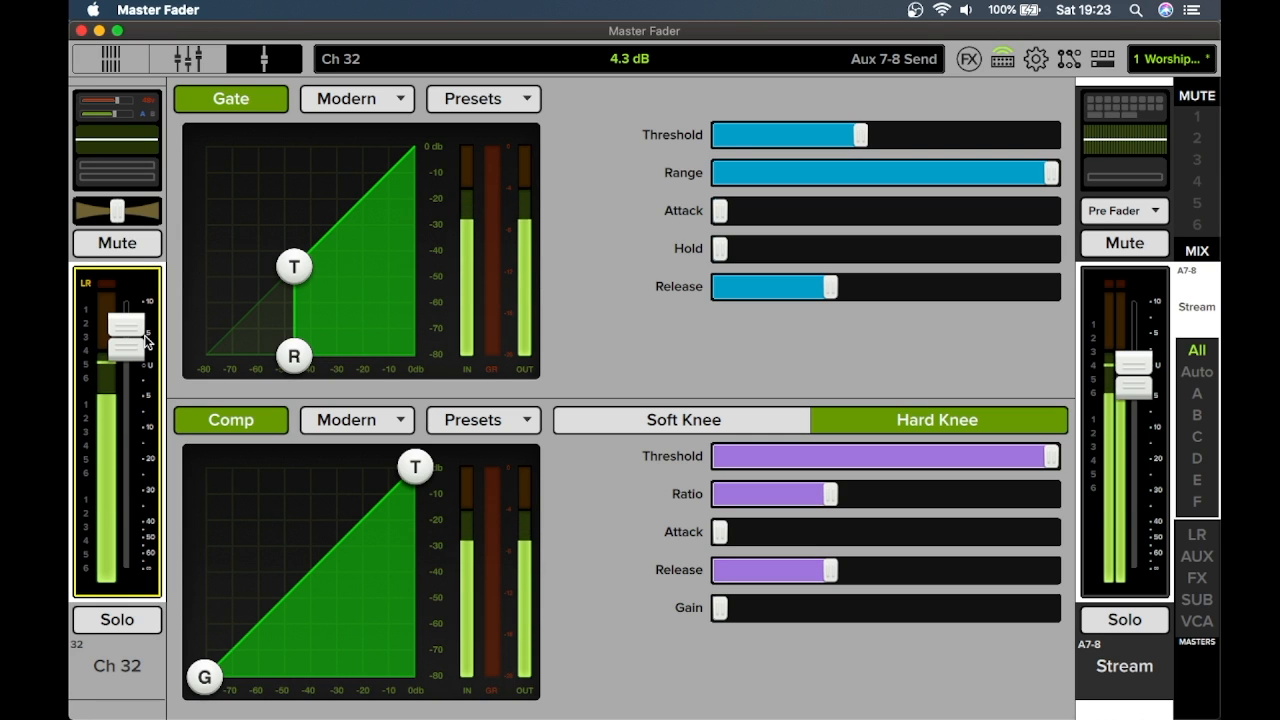
left_click_drag(1138, 368, 1145, 322)
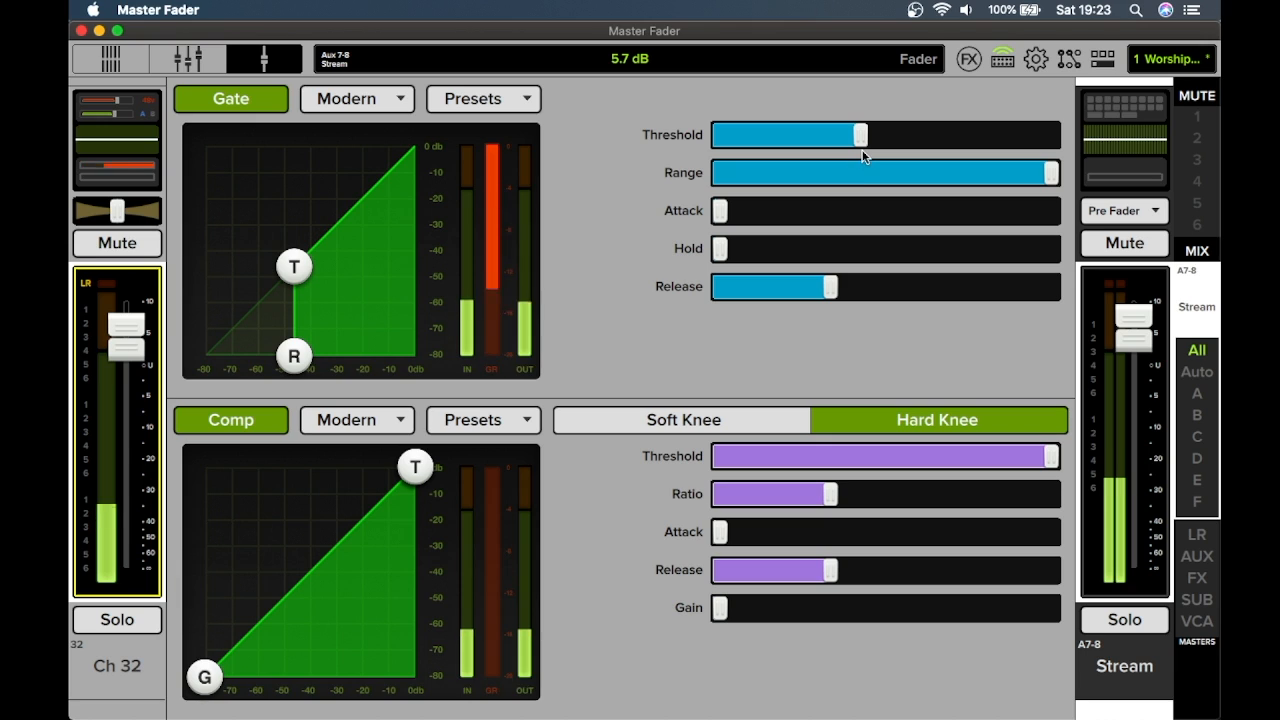
left_click_drag(863, 147, 873, 147)
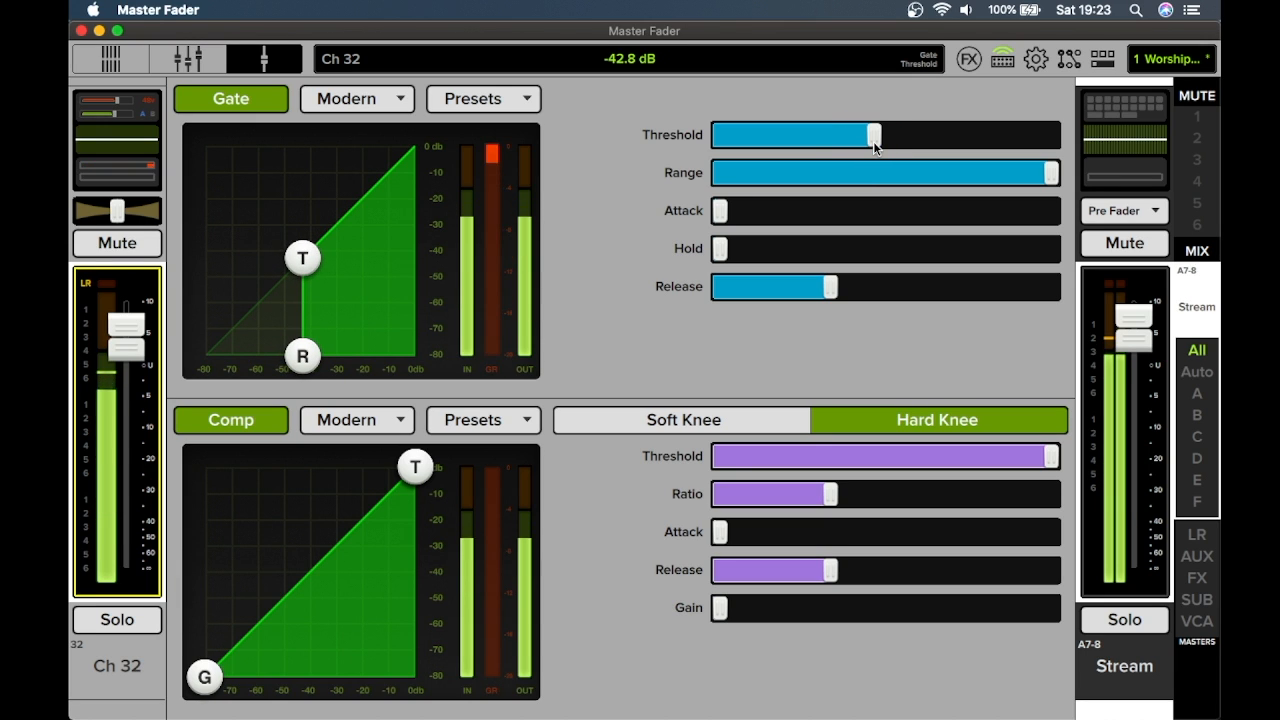
left_click_drag(874, 143, 884, 145)
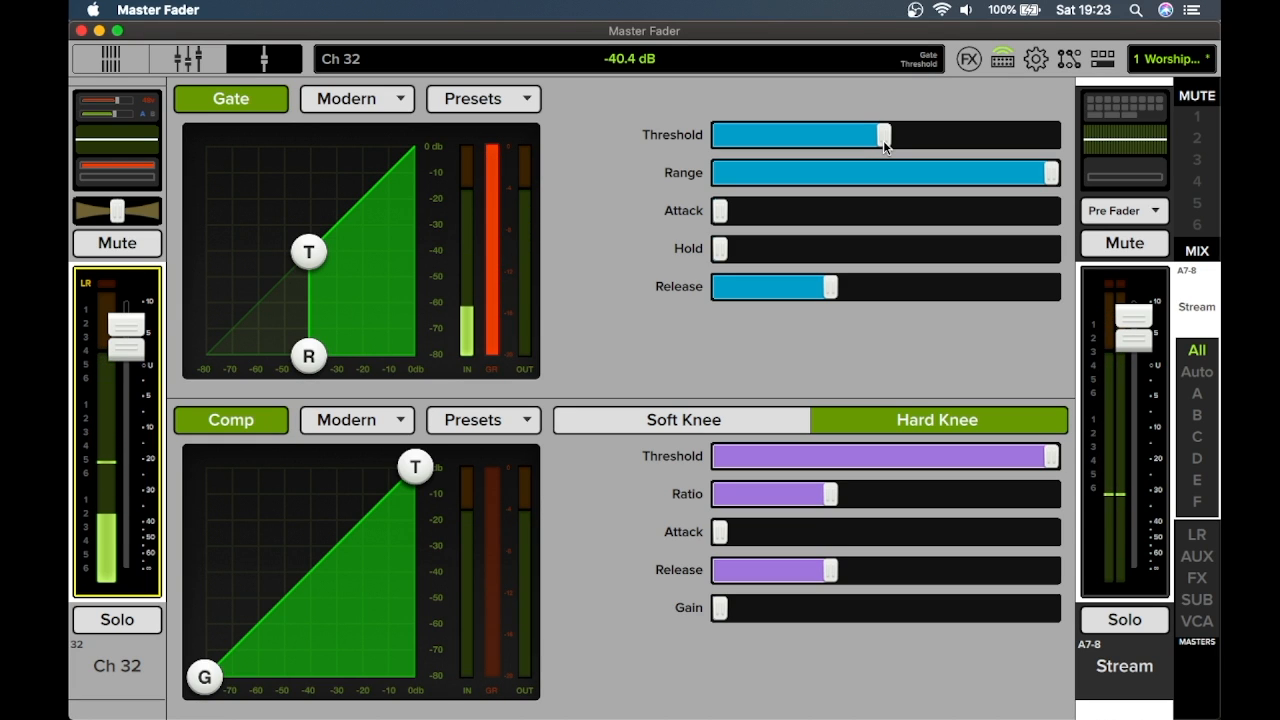
- Examine the mic preamp page of the I/O patch from the mixer overview, and return to the overview
left_click(198, 62)
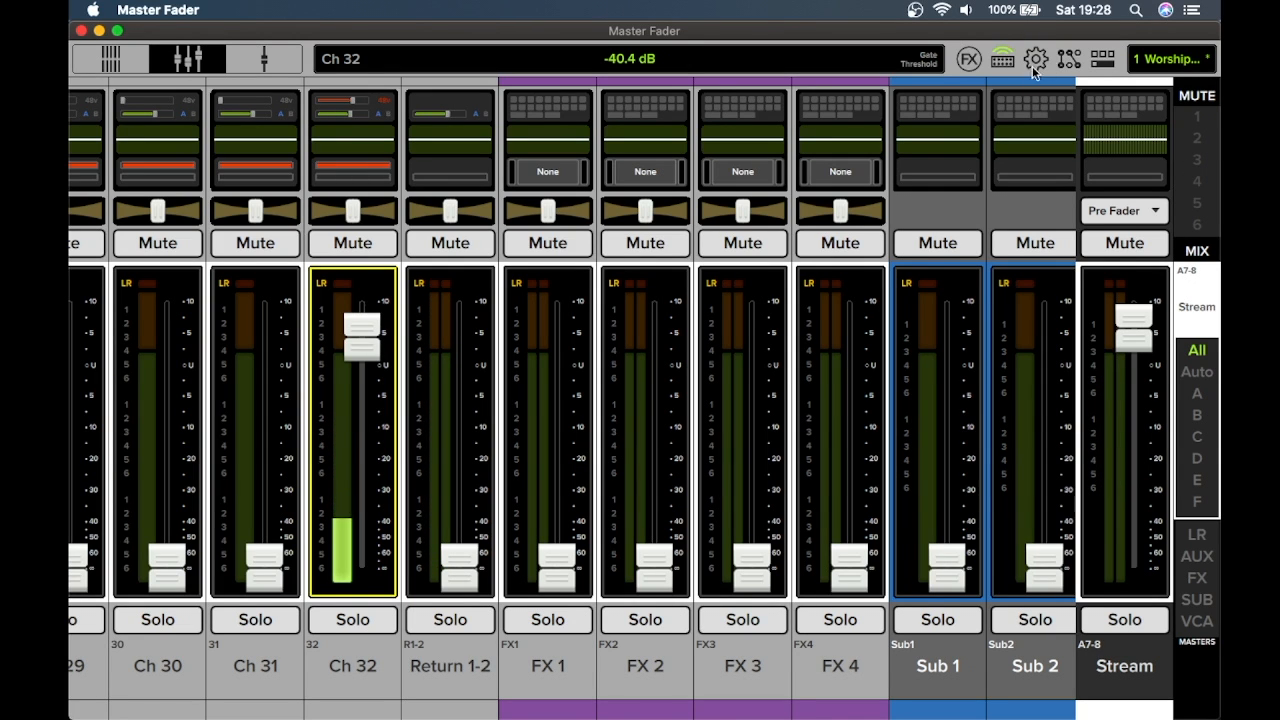
left_click(1066, 60)
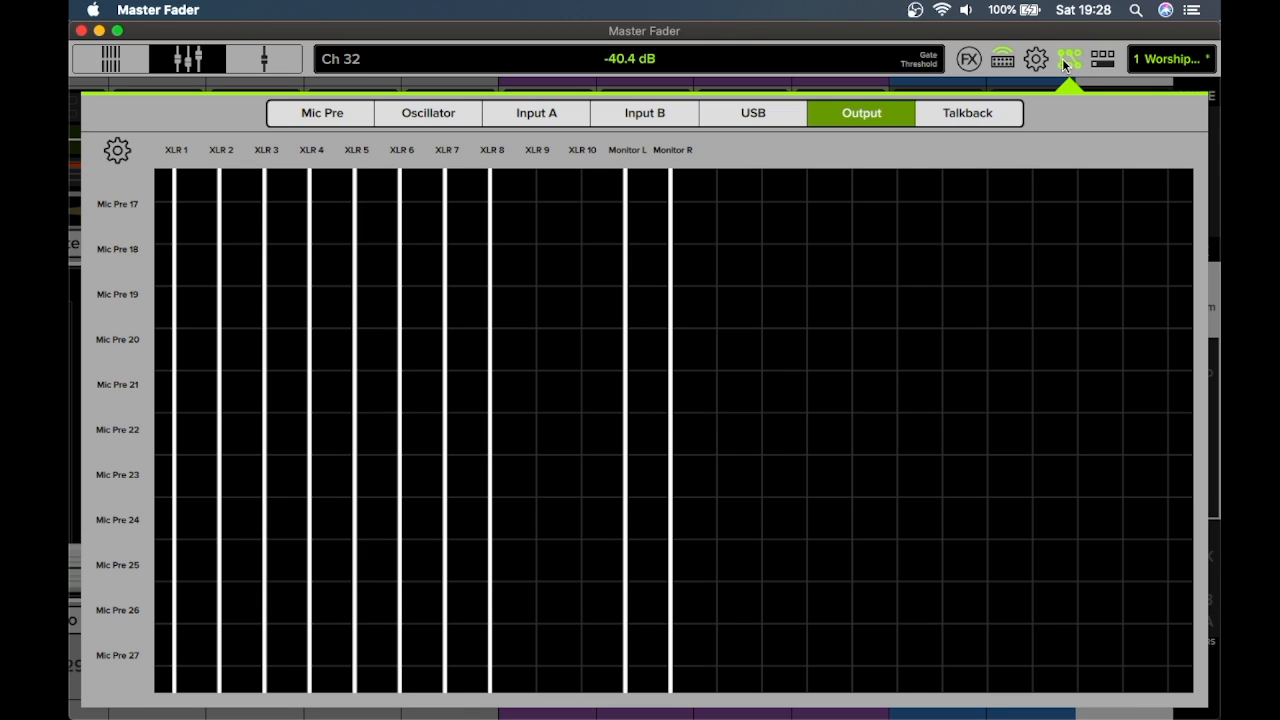
left_click(350, 114)
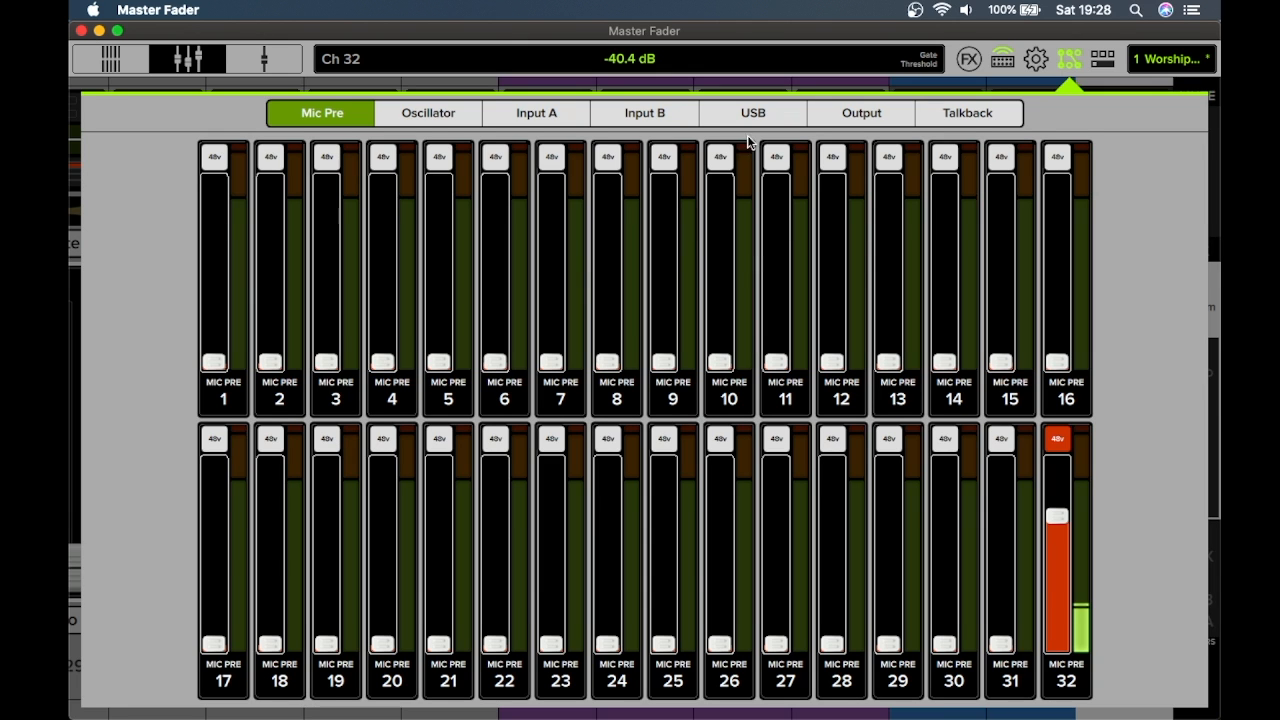
left_click(177, 58)
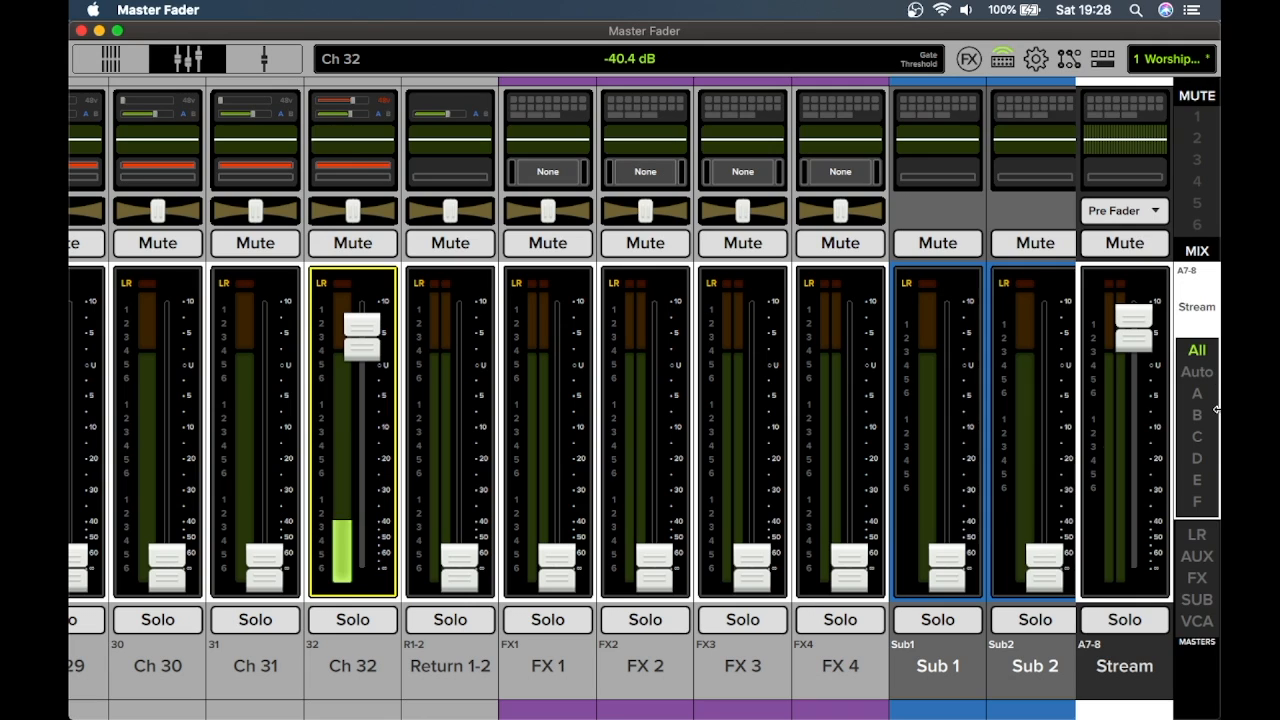
- Examine the Stream mix in the mix selector and the channel settings of its linked Aux 7-8 master
left_click(1210, 286)
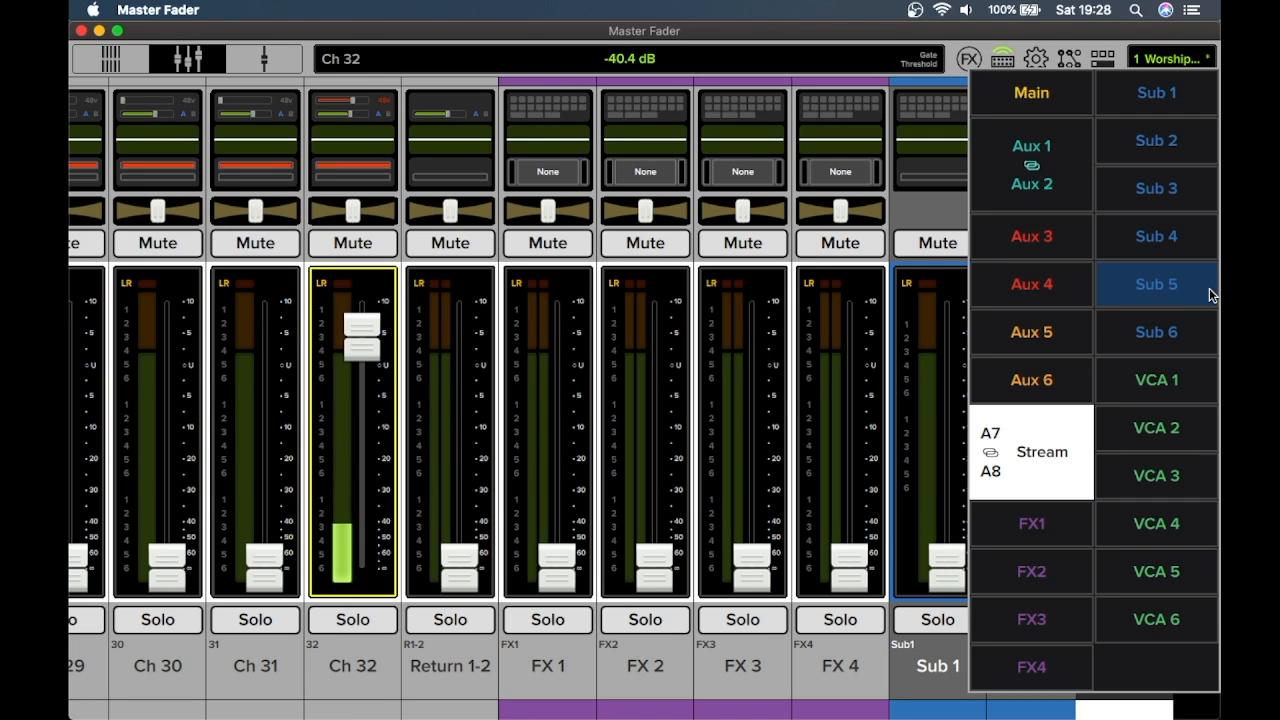
left_click(988, 463)
left_click(1110, 680)
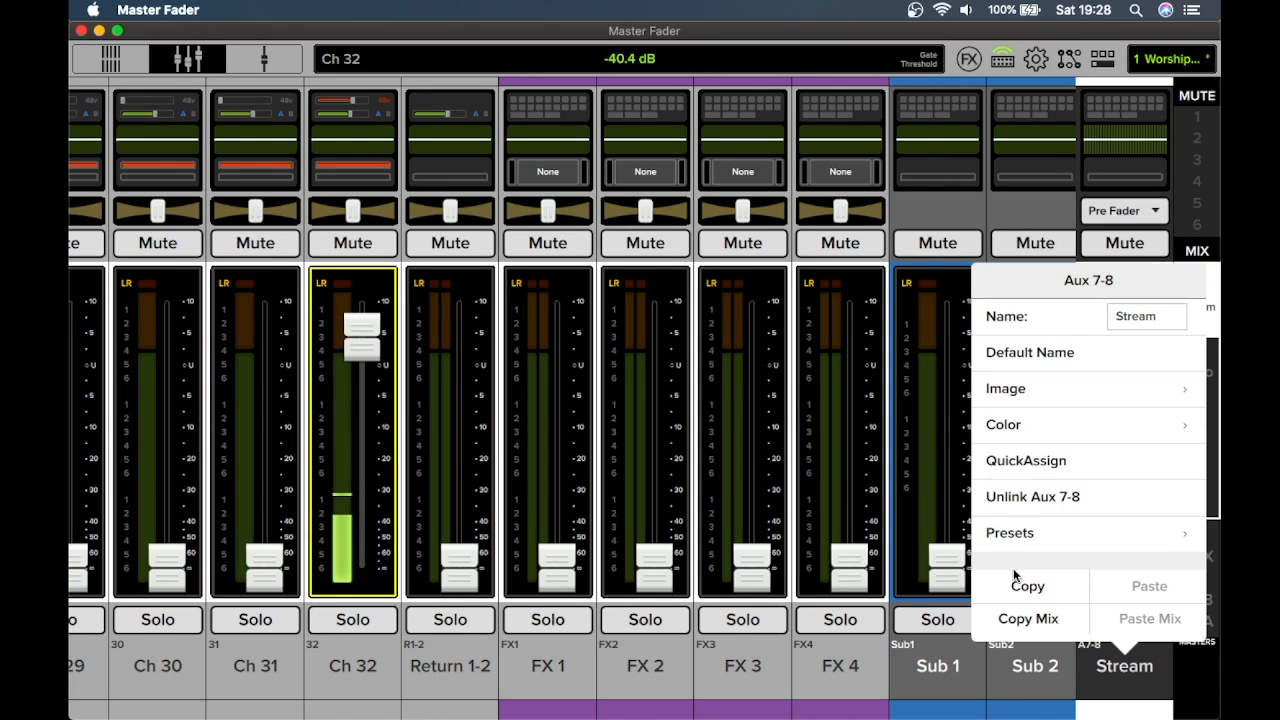
left_click(1100, 665)
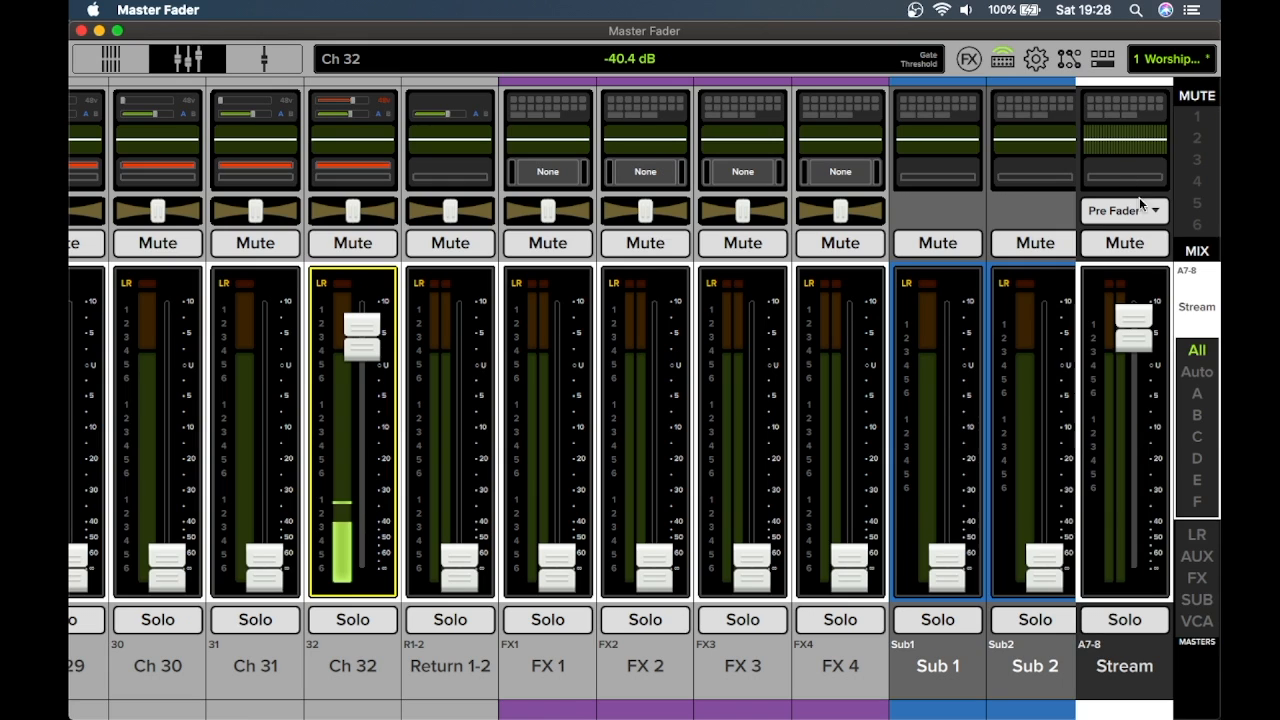
left_click(1196, 292)
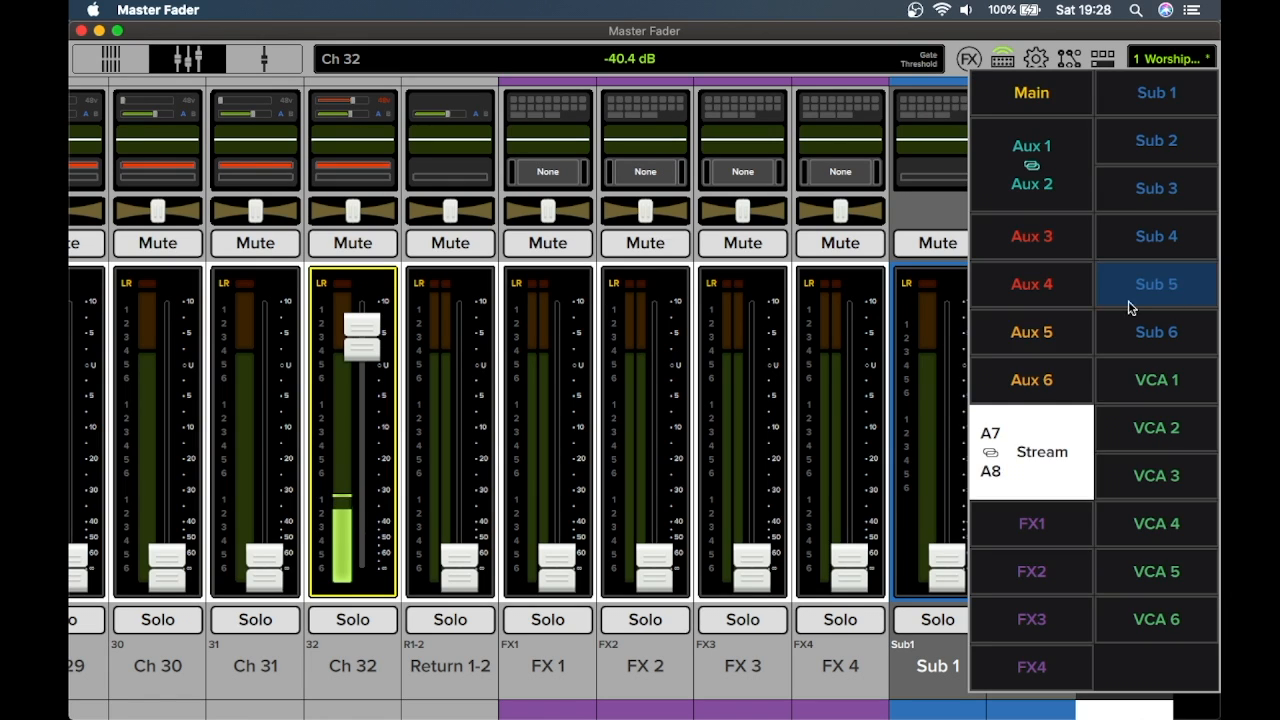
left_click(1016, 439)
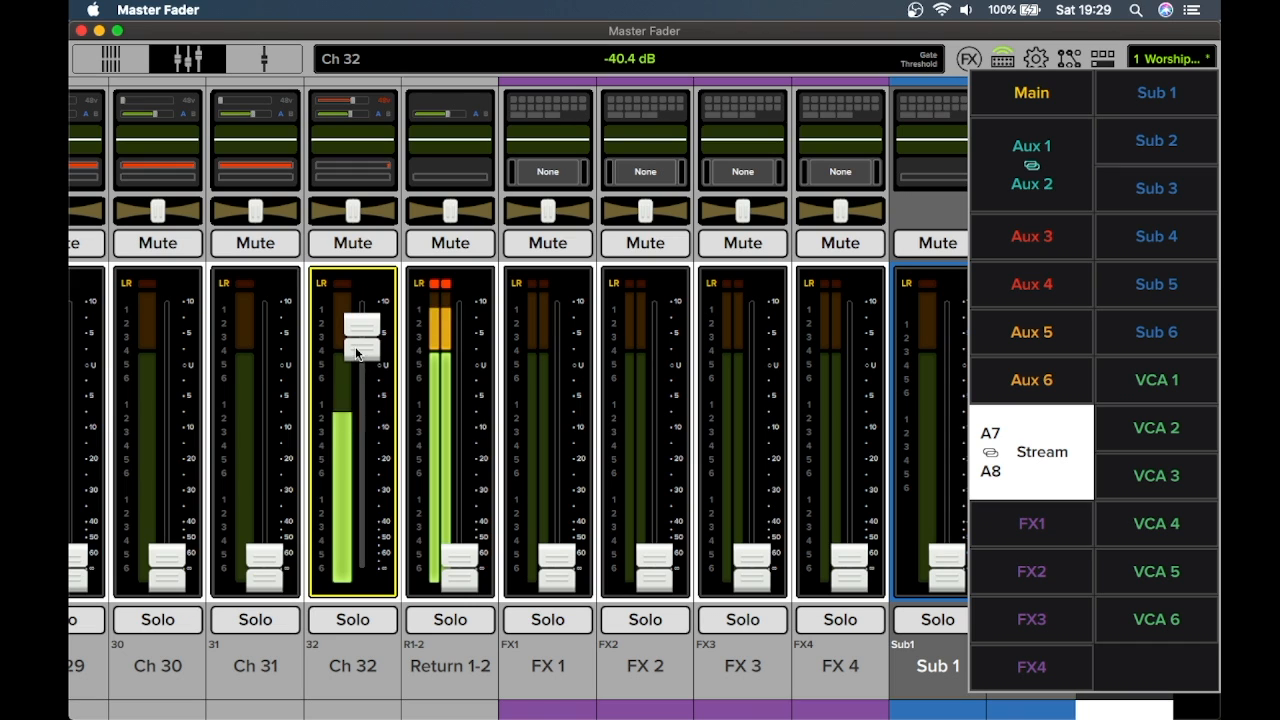
- Compare the fader levels of the Main and Aux 1-2 mixes, finishing on the Stream mix
left_click(1068, 108)
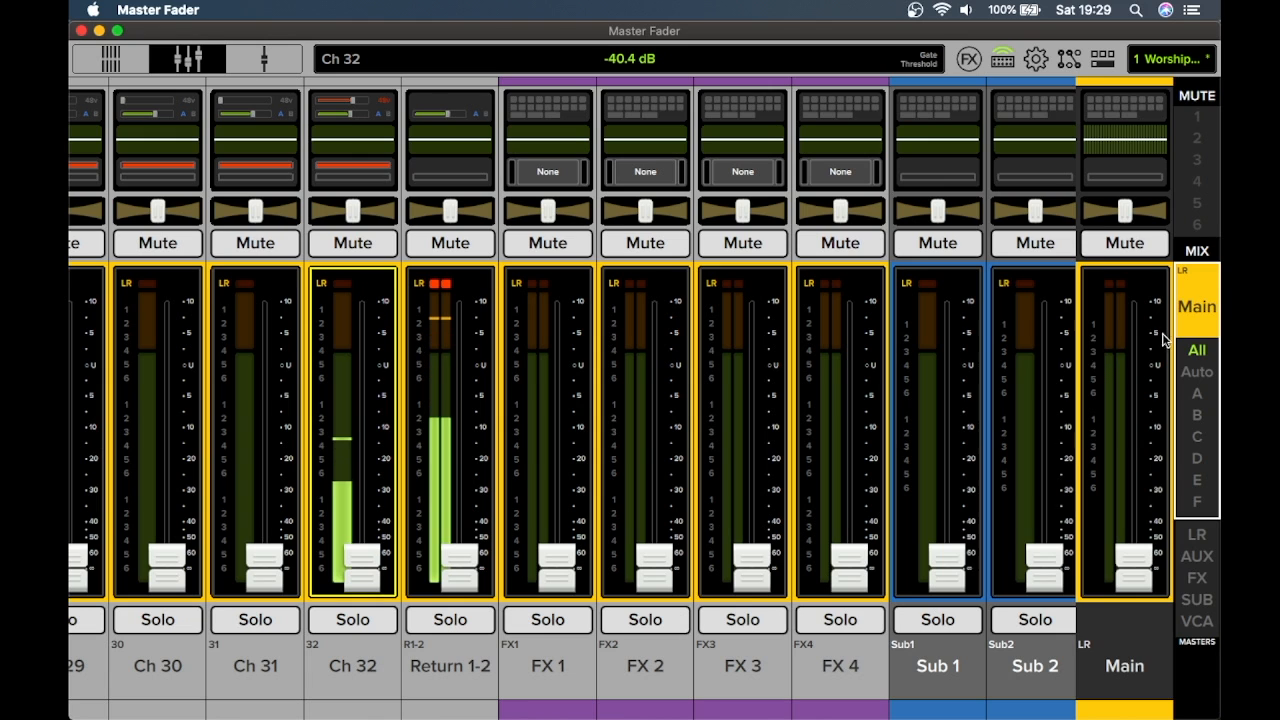
left_click(1197, 312)
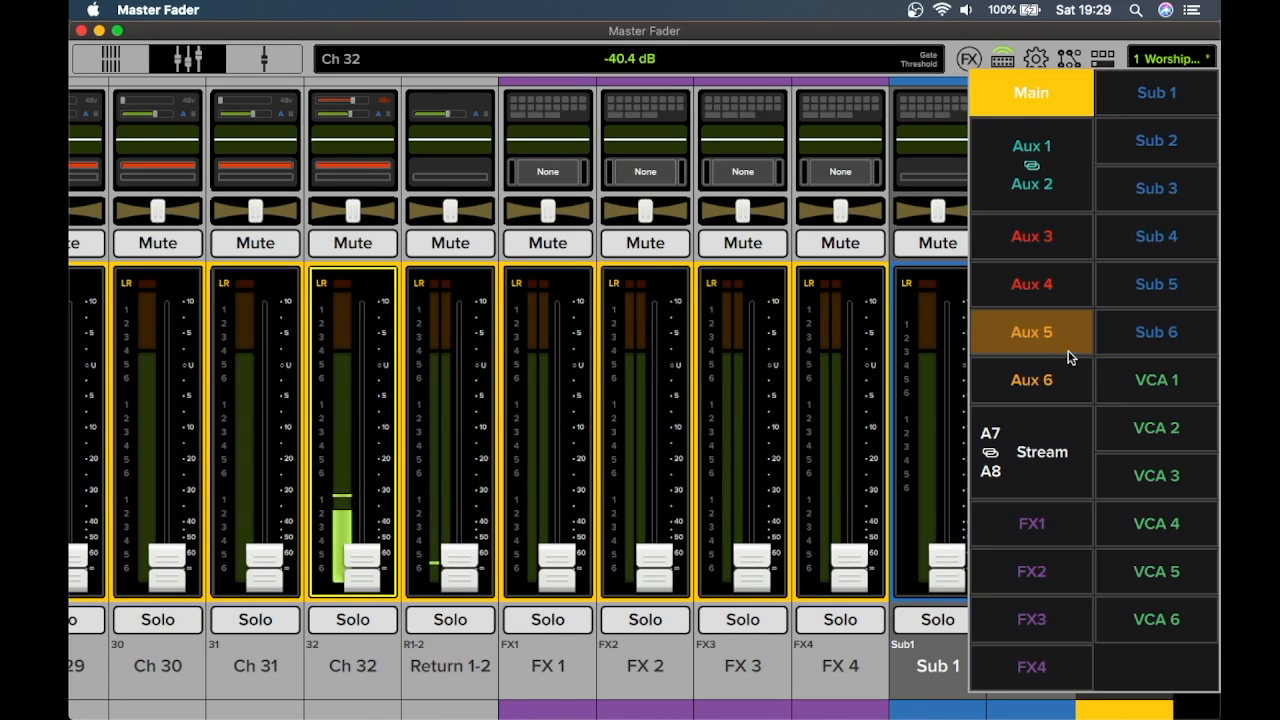
left_click(1028, 177)
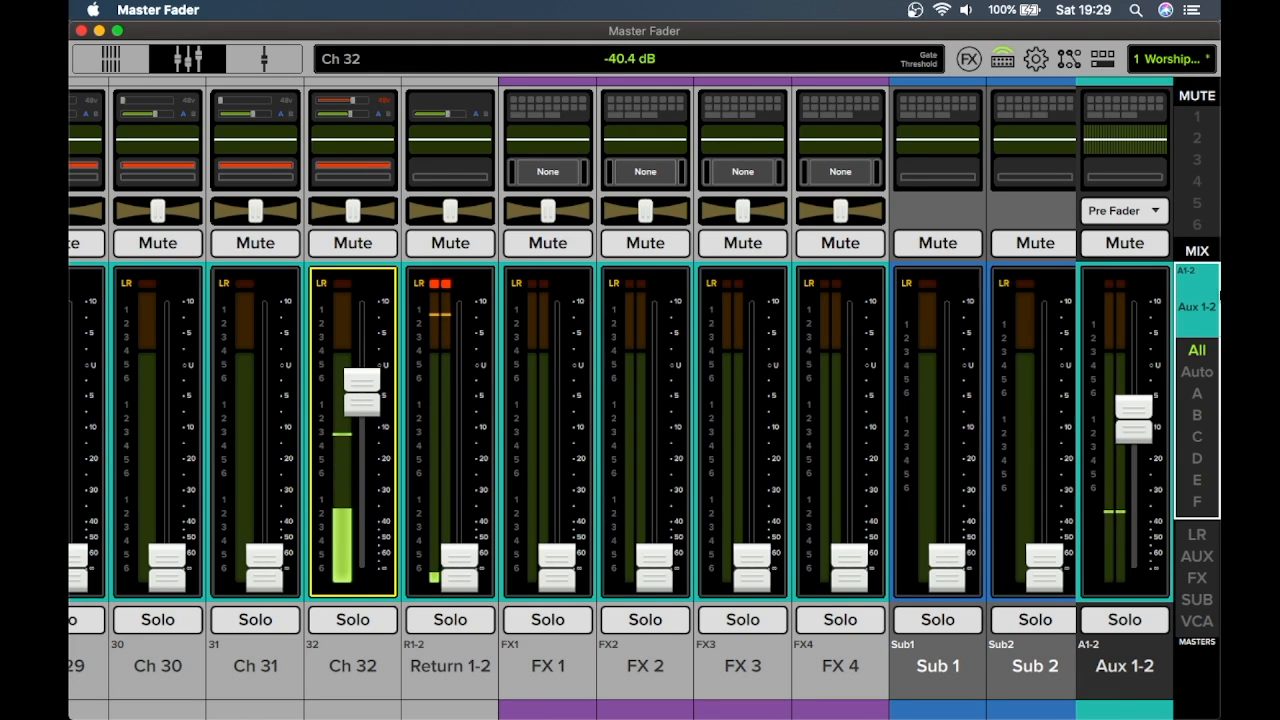
left_click(1178, 322)
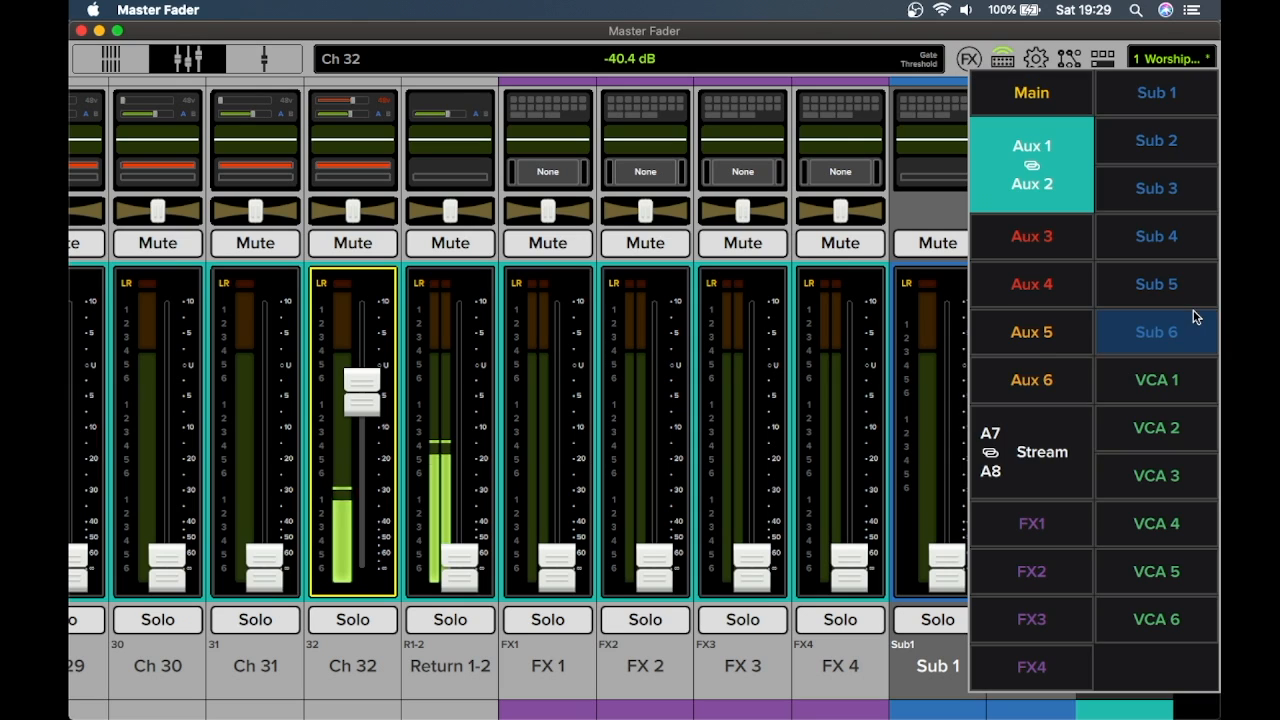
left_click(996, 440)
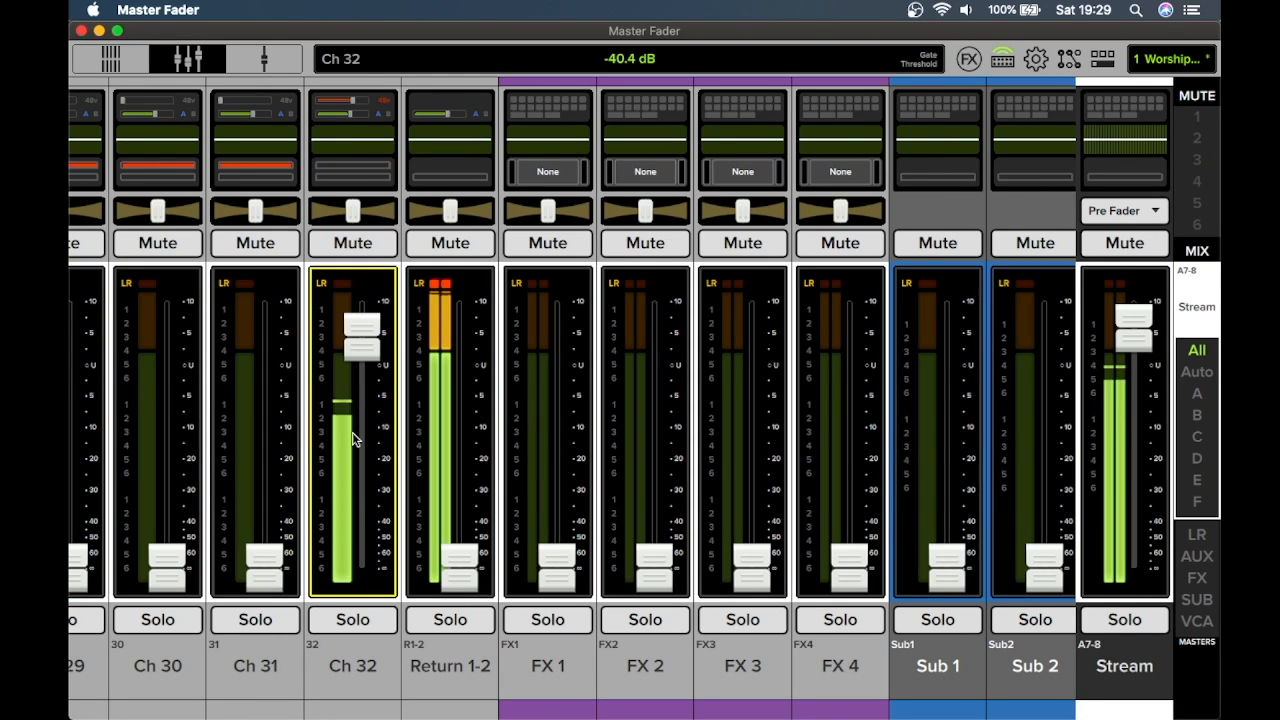
- Examine how the mic preamps are routed to the USB channels in the I/O patch matrix
left_click(1066, 62)
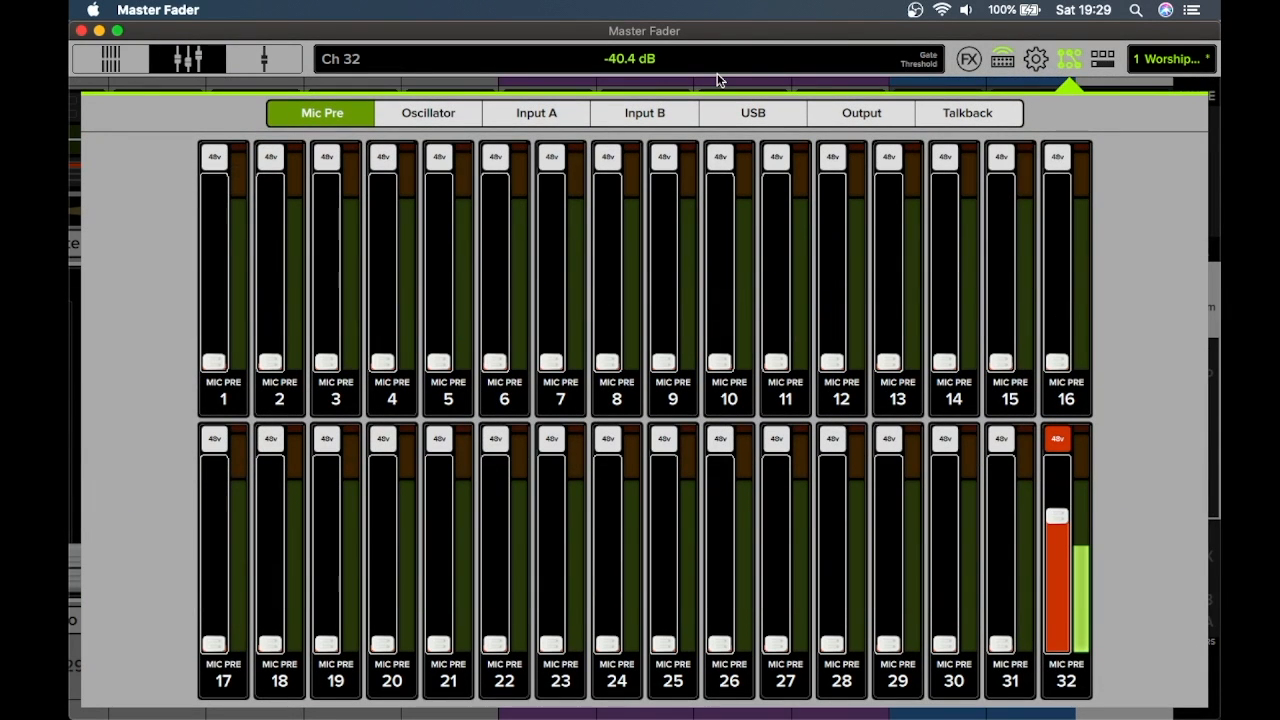
left_click(733, 112)
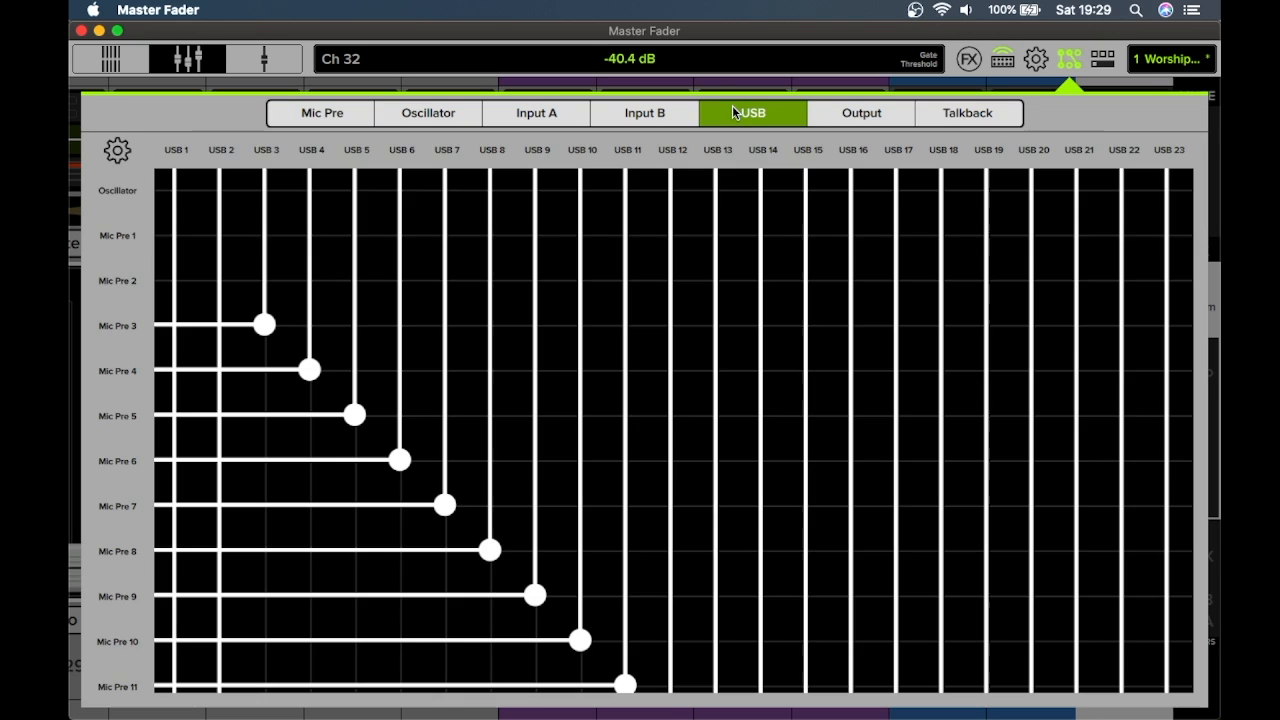
scroll(192, 413, "down", 3)
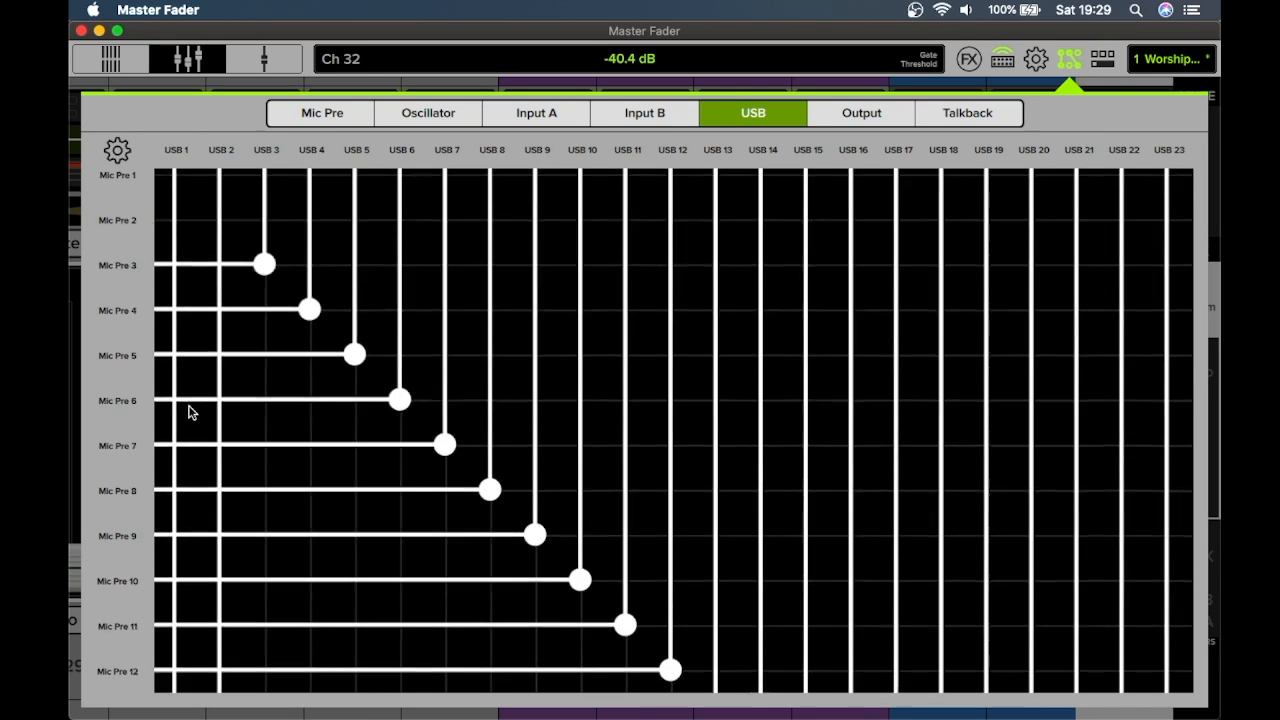
scroll(192, 413, "up", 3)
scroll(192, 413, "right", 1)
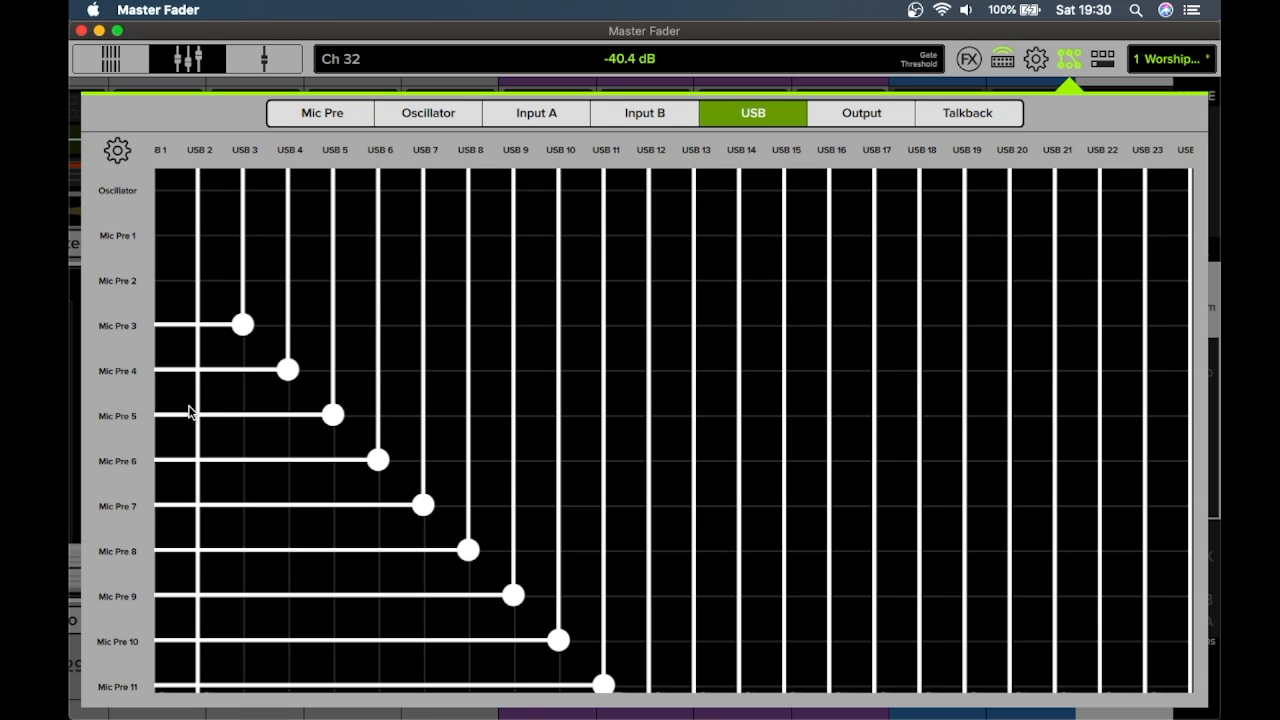
scroll(191, 411, "down", 1)
scroll(191, 411, "left", 1)
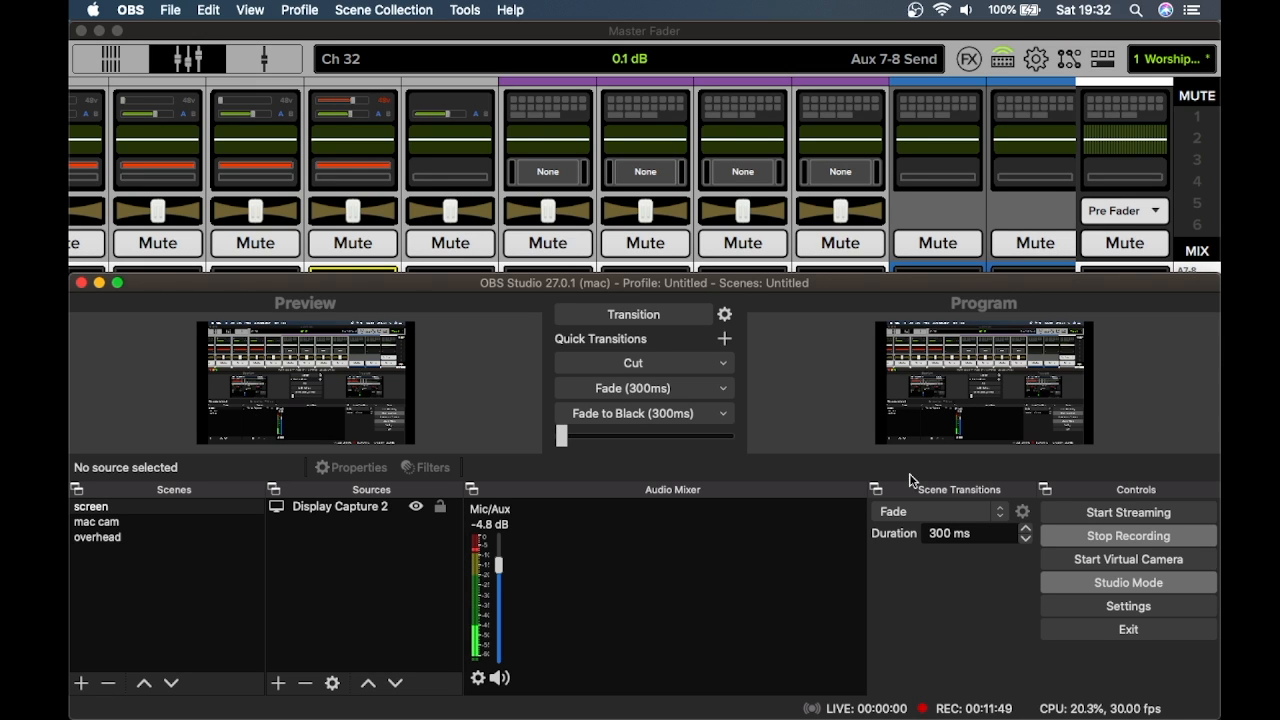
- In the OBS audio settings, display the devices available for the first Mic/Auxiliary Audio input
left_click(1092, 606)
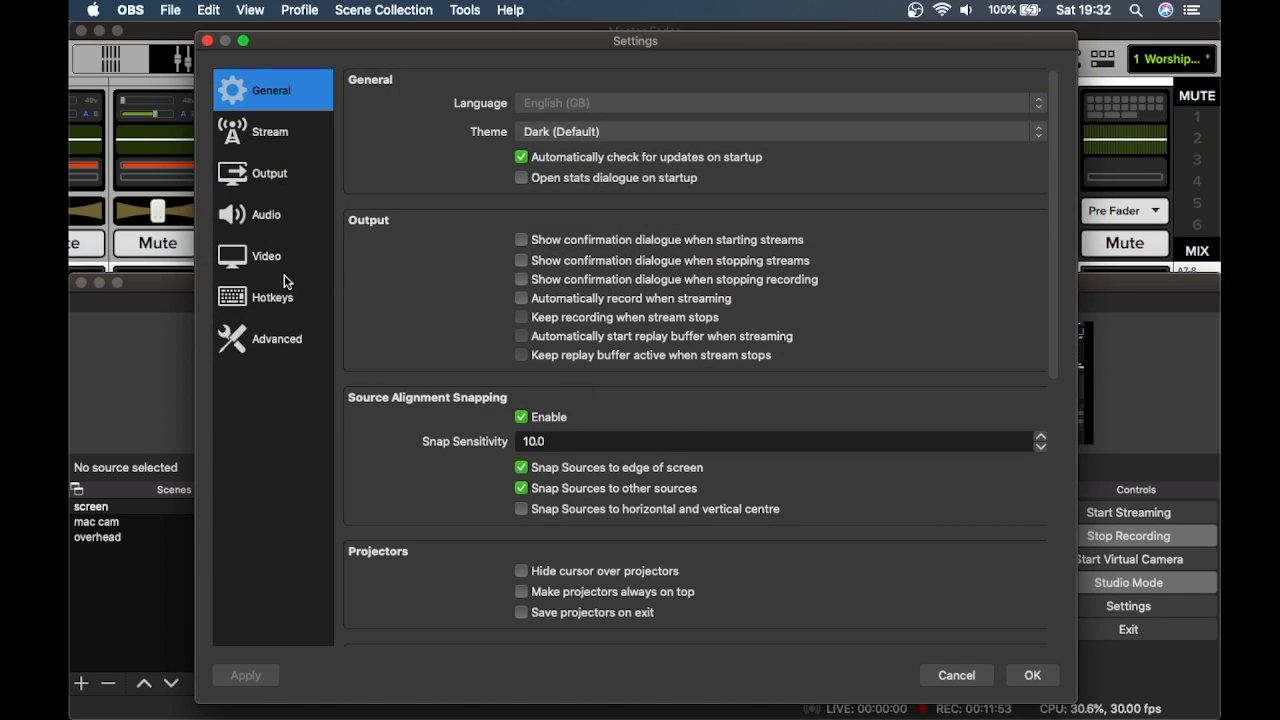
left_click(279, 222)
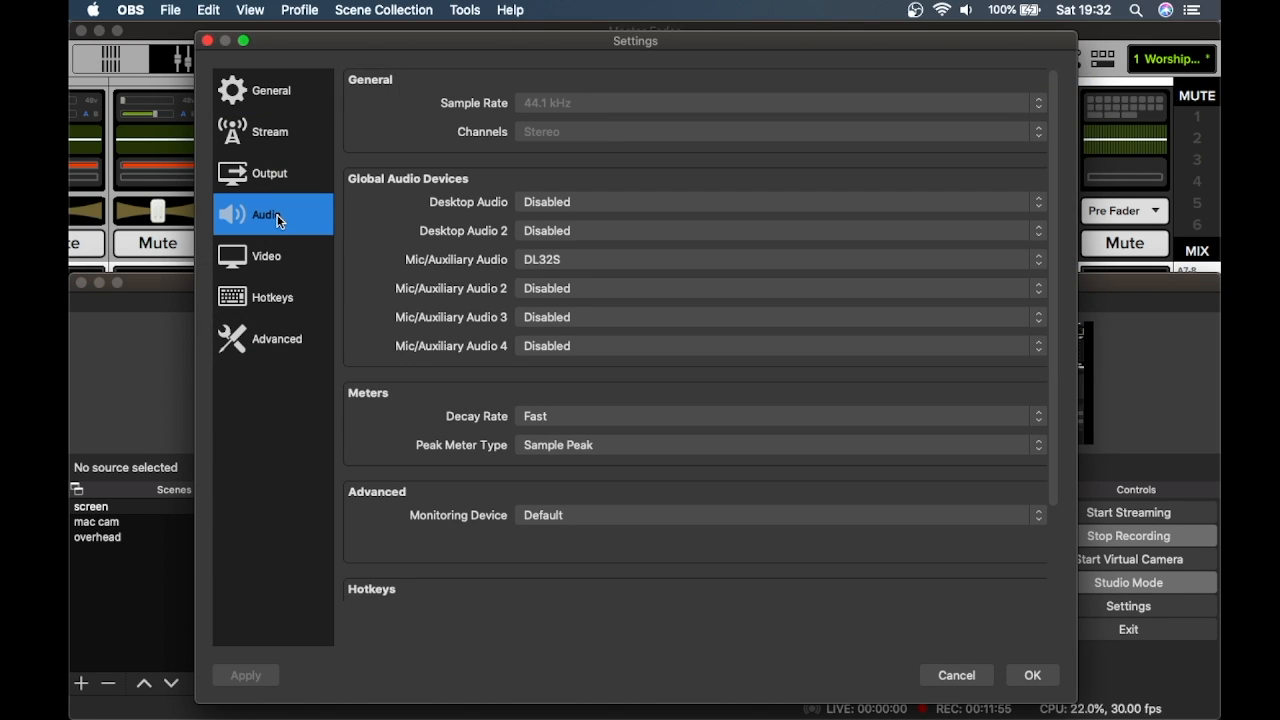
left_click(577, 259)
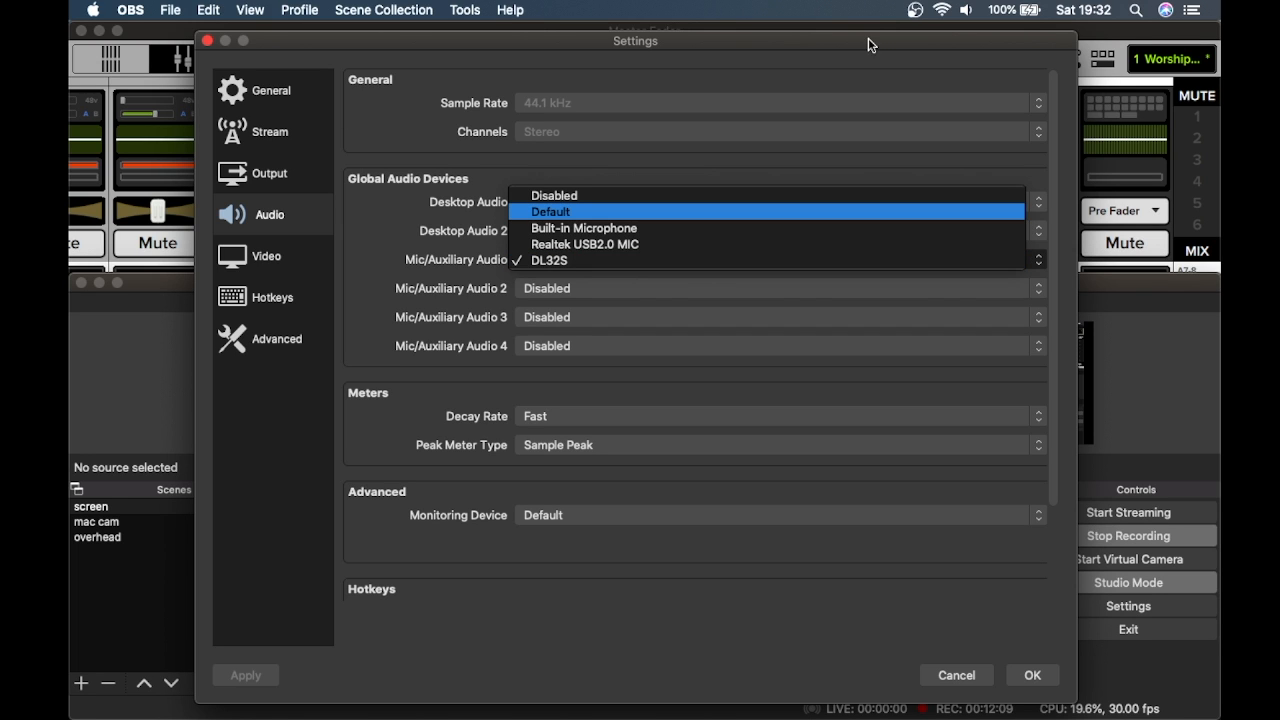
- Check the Mac's sound output device list, and close the OBS settings and minimise OBS
left_click(966, 14)
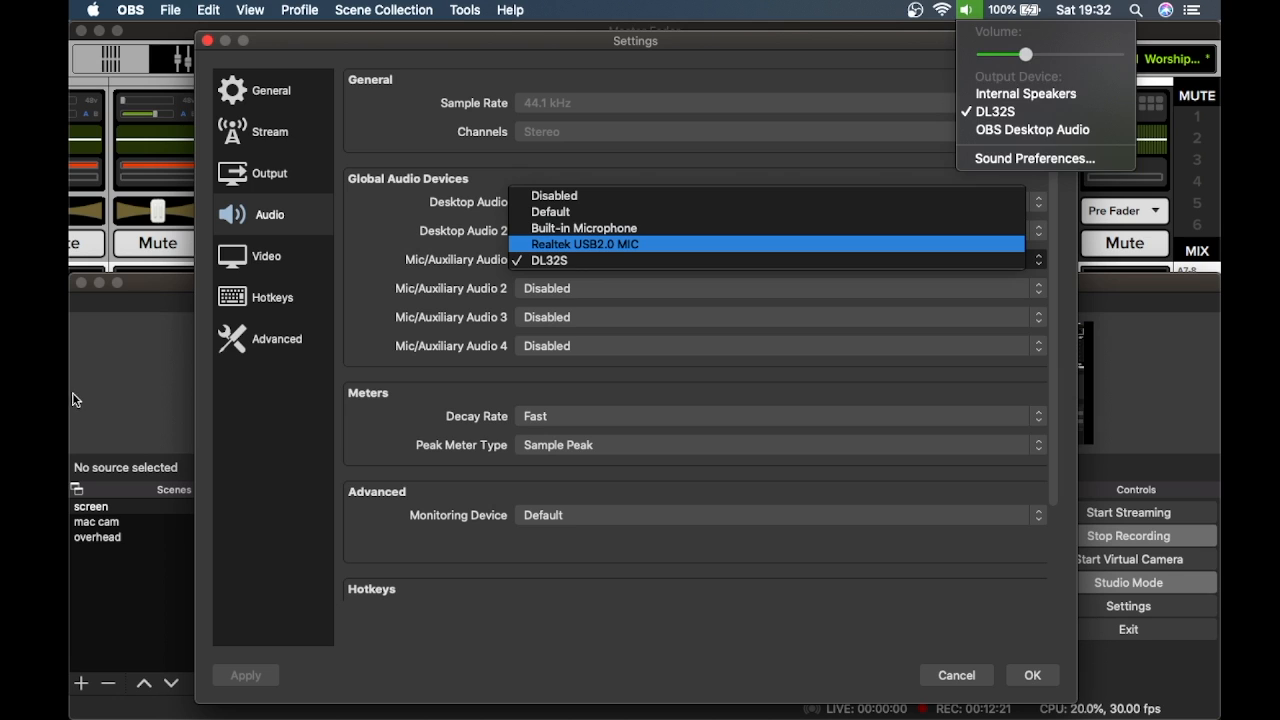
left_click(174, 399)
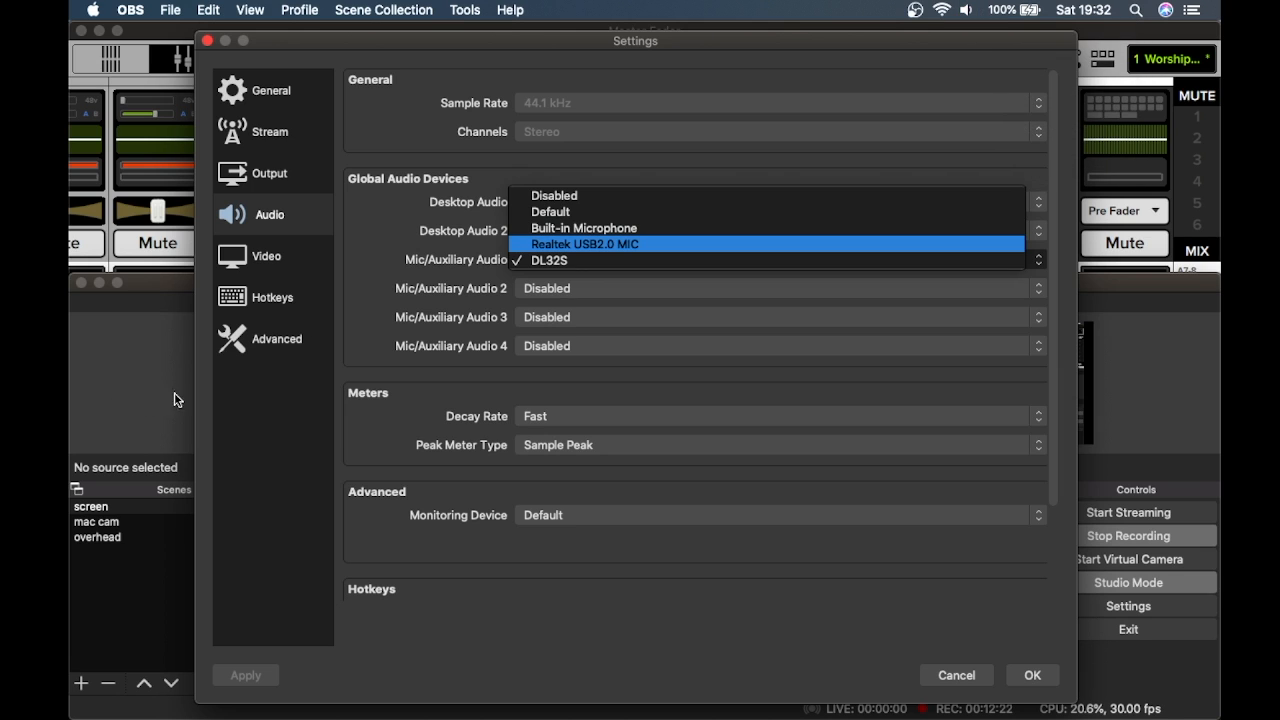
left_click(207, 40)
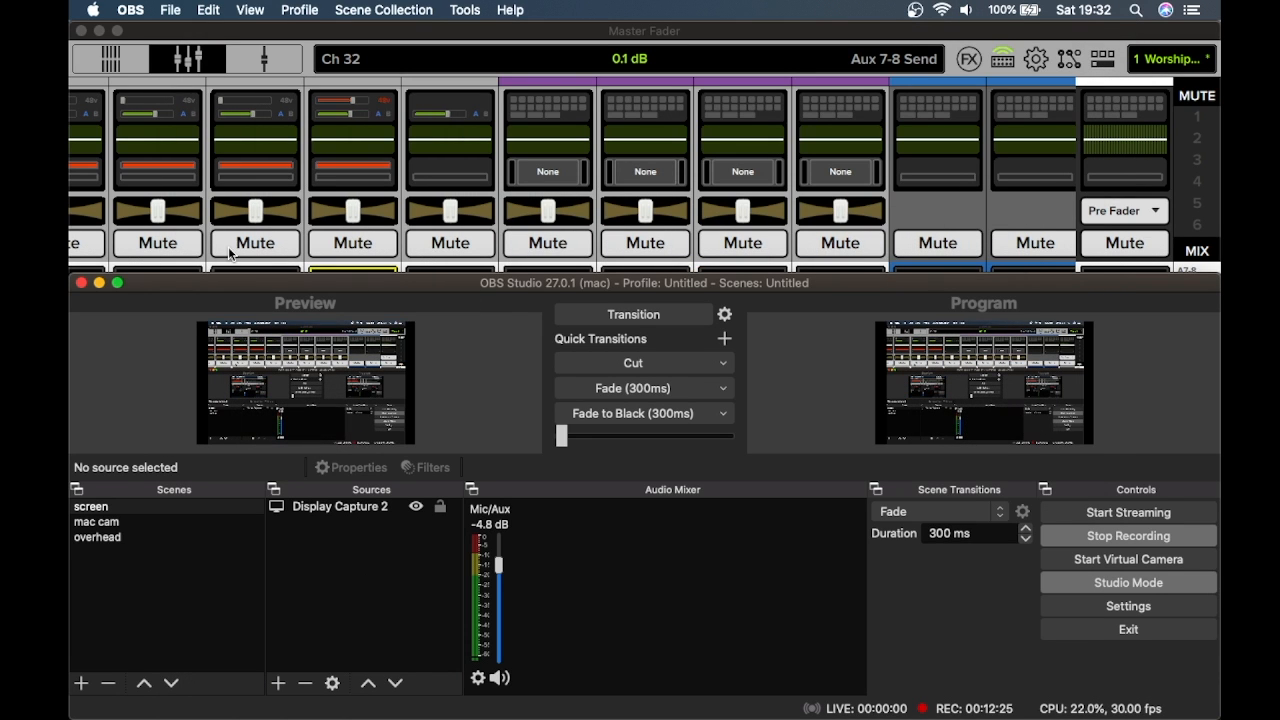
left_click(100, 284)
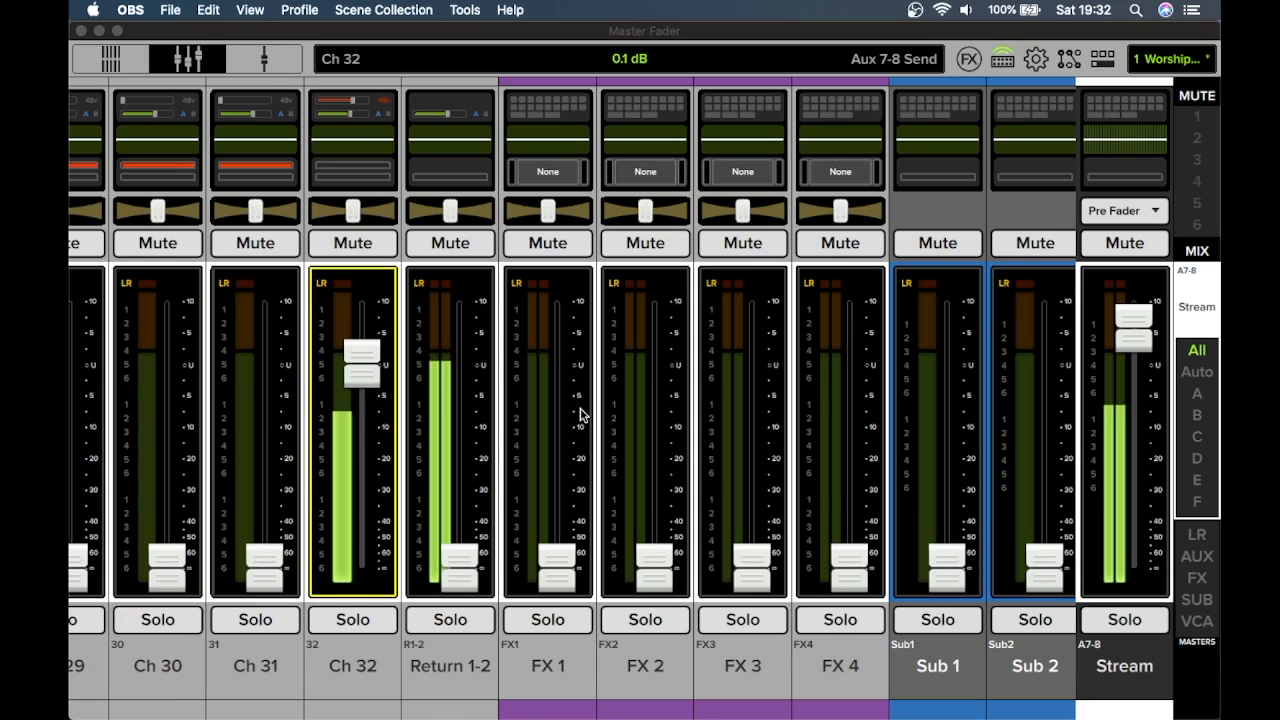
- Switch to Reason, expand its window to full screen and enlarge the sequencer to cover the rack area
mouse_move(100, 386)
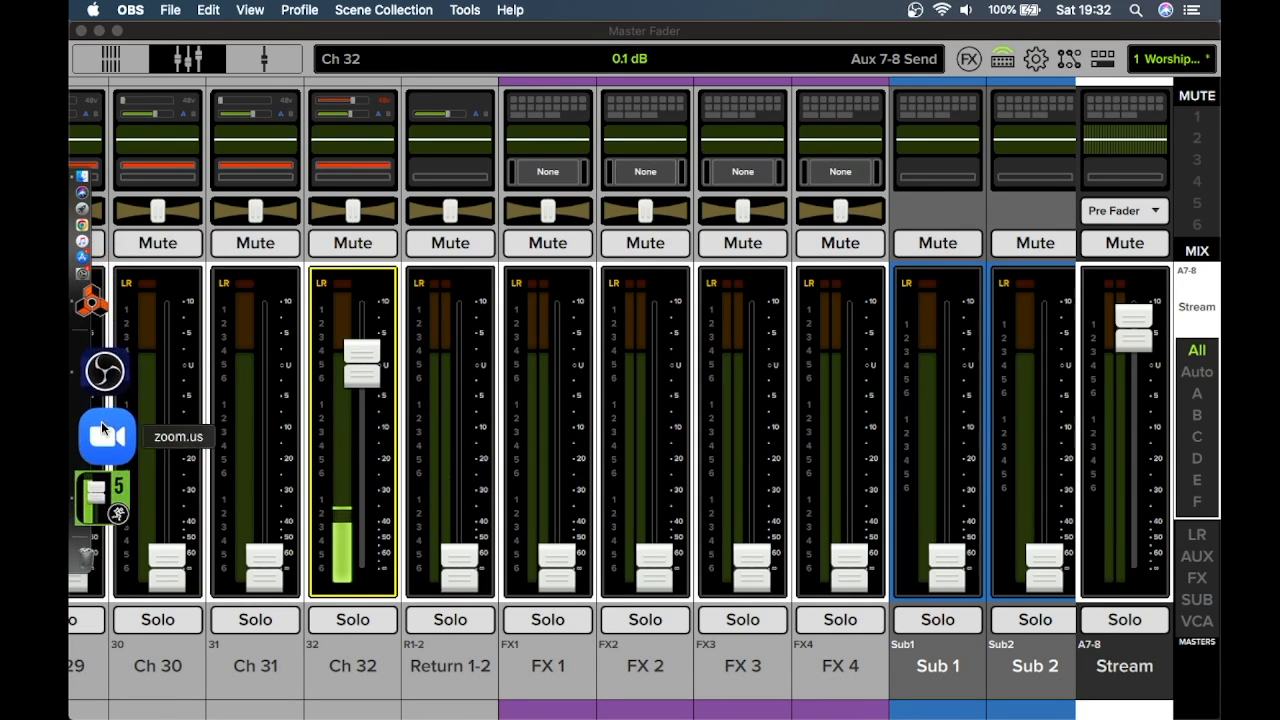
left_click(106, 394)
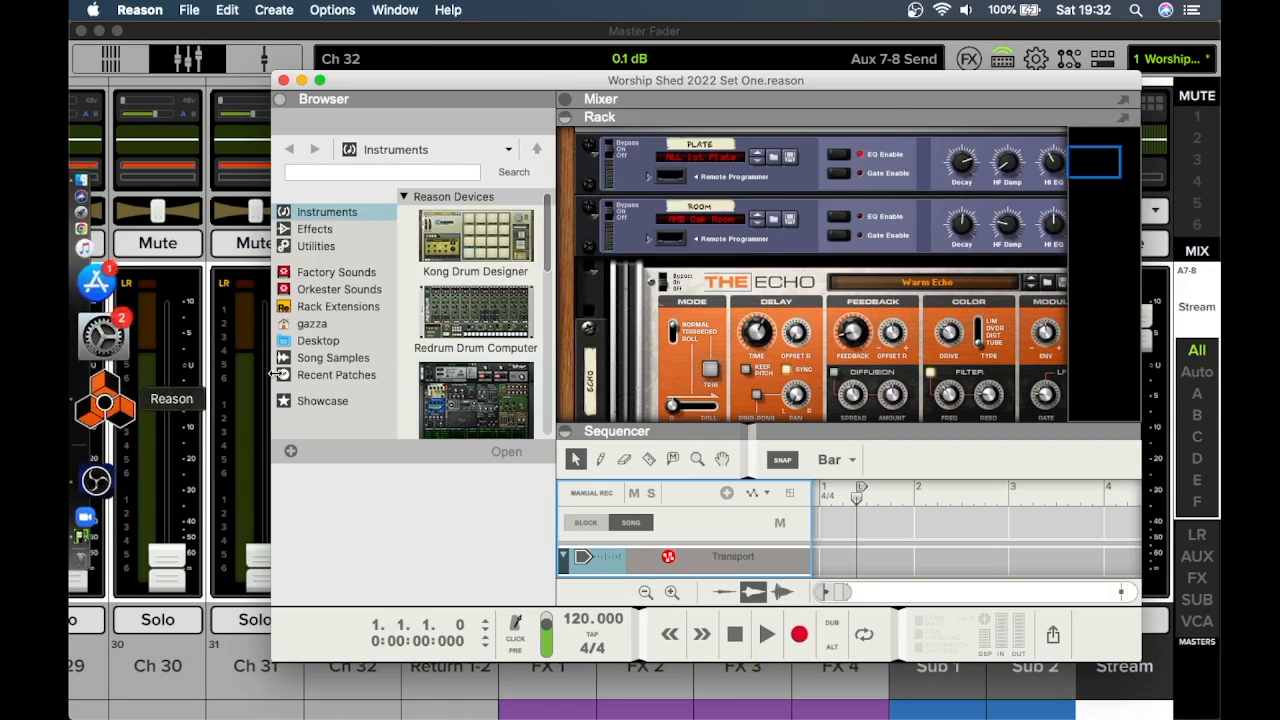
left_click(319, 80)
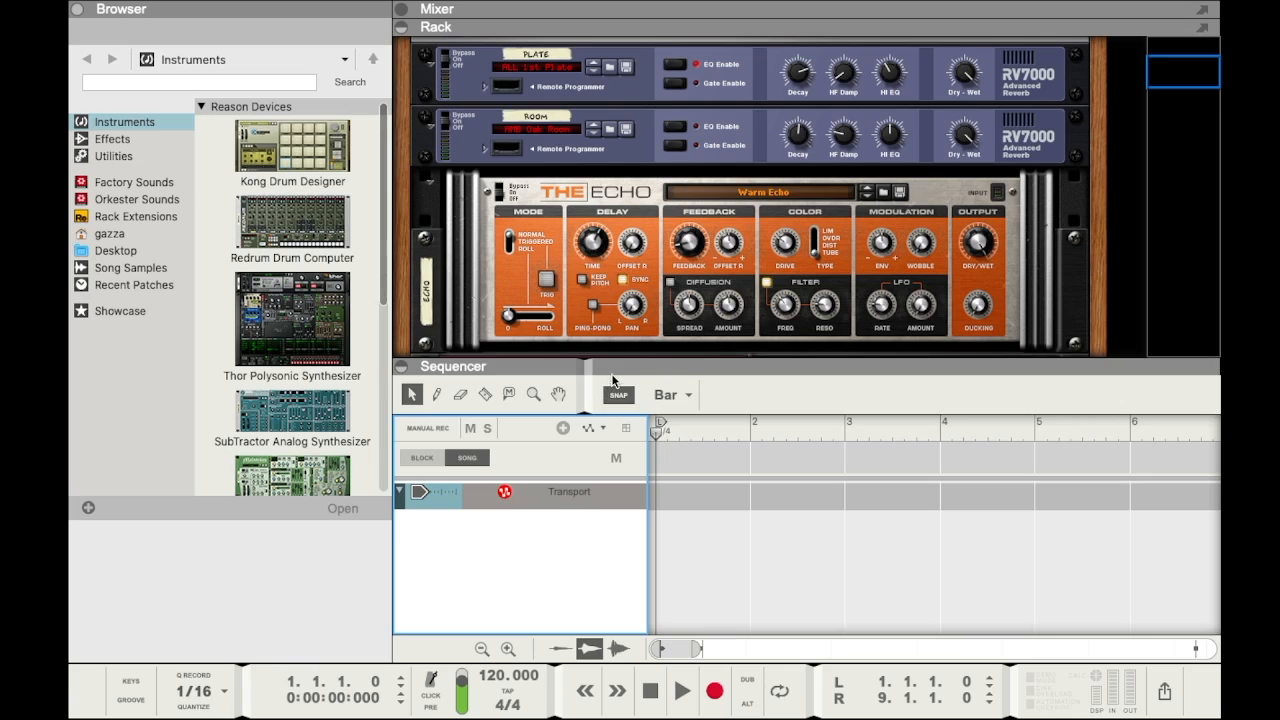
left_click_drag(615, 368, 615, 68)
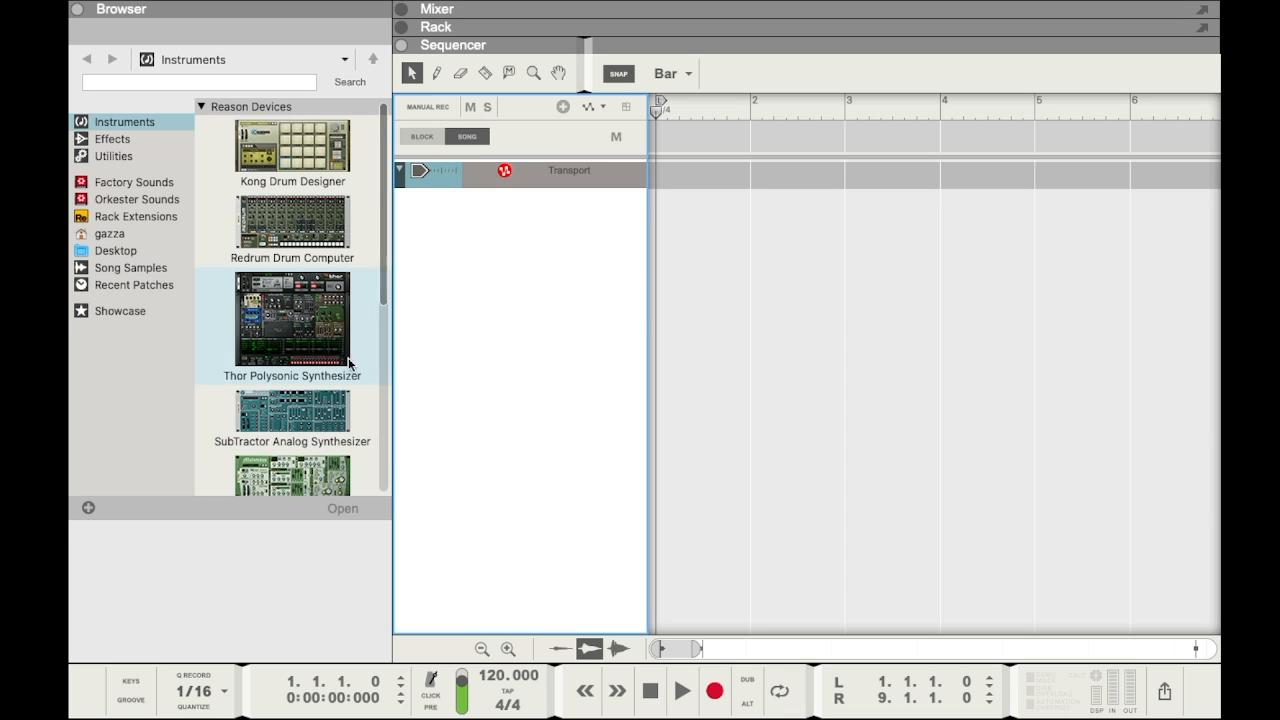
- Create an audio track in the sequencer and enlarge the rack area so its Audio Track 1 device shows
right_click(508, 377)
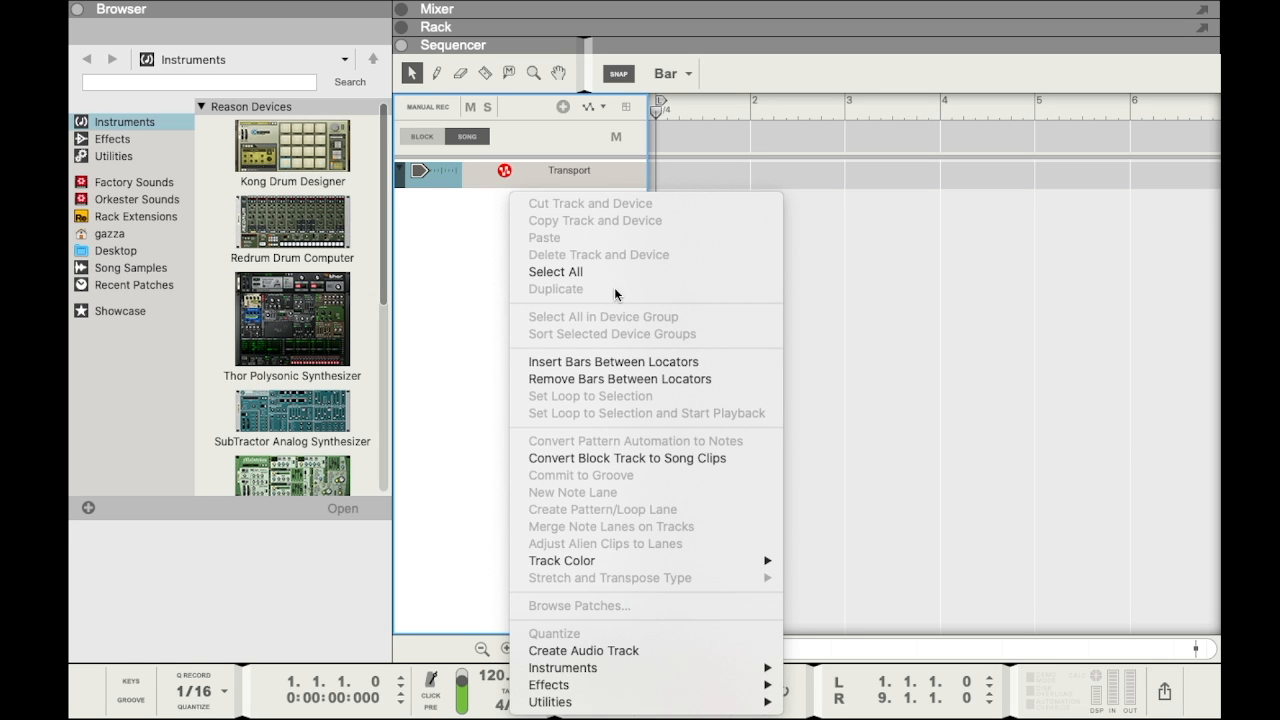
left_click(598, 650)
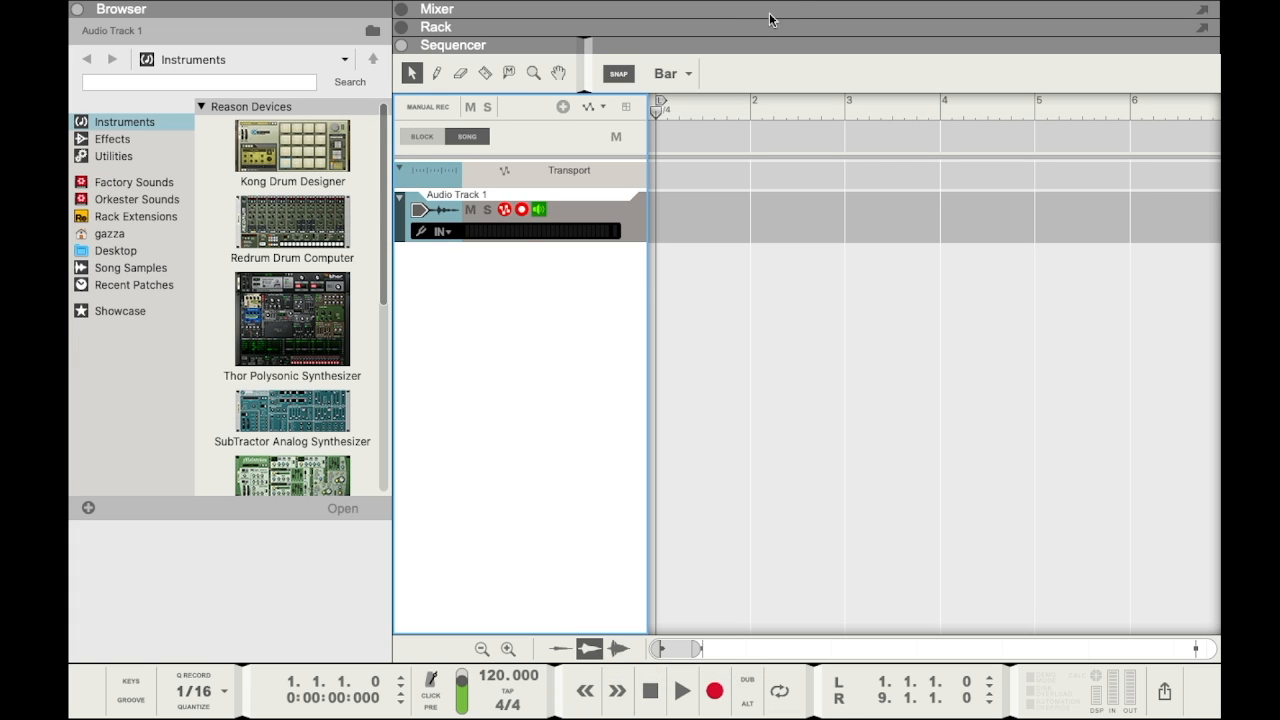
left_click_drag(784, 24, 690, 100)
left_click(428, 278)
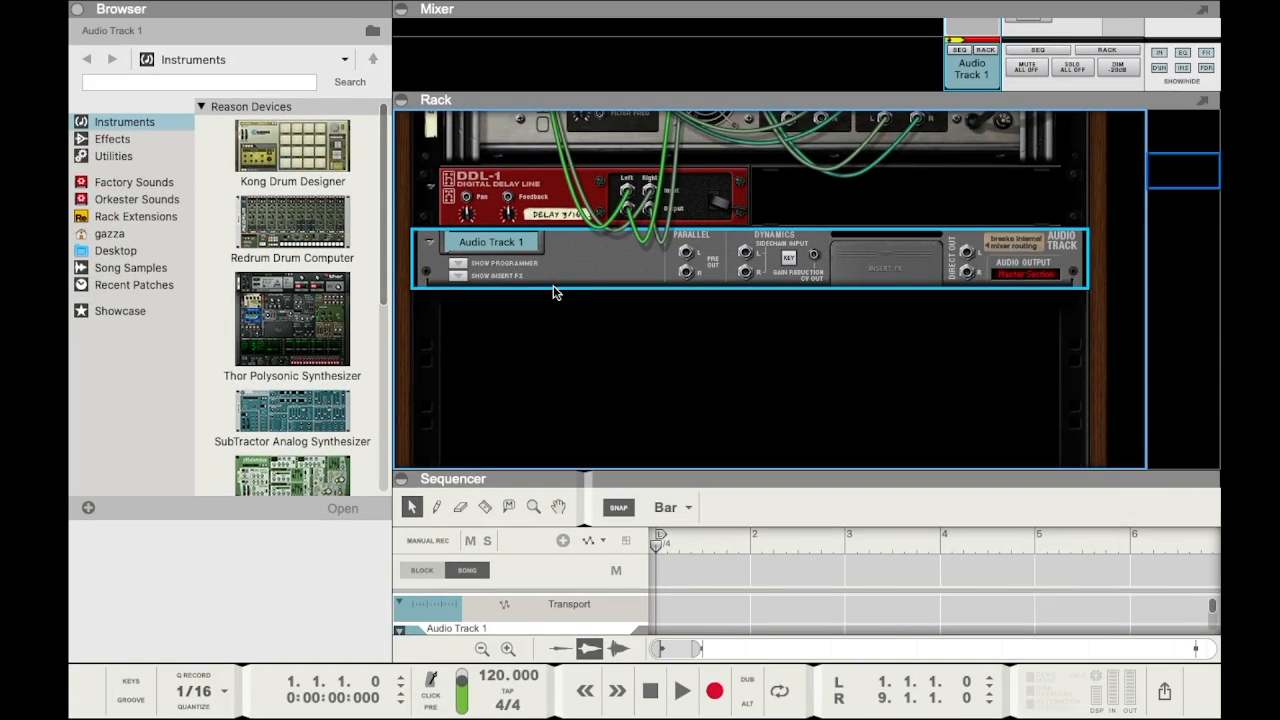
- Set the audio device to DL32S in the audio preferences
key("super+comma")
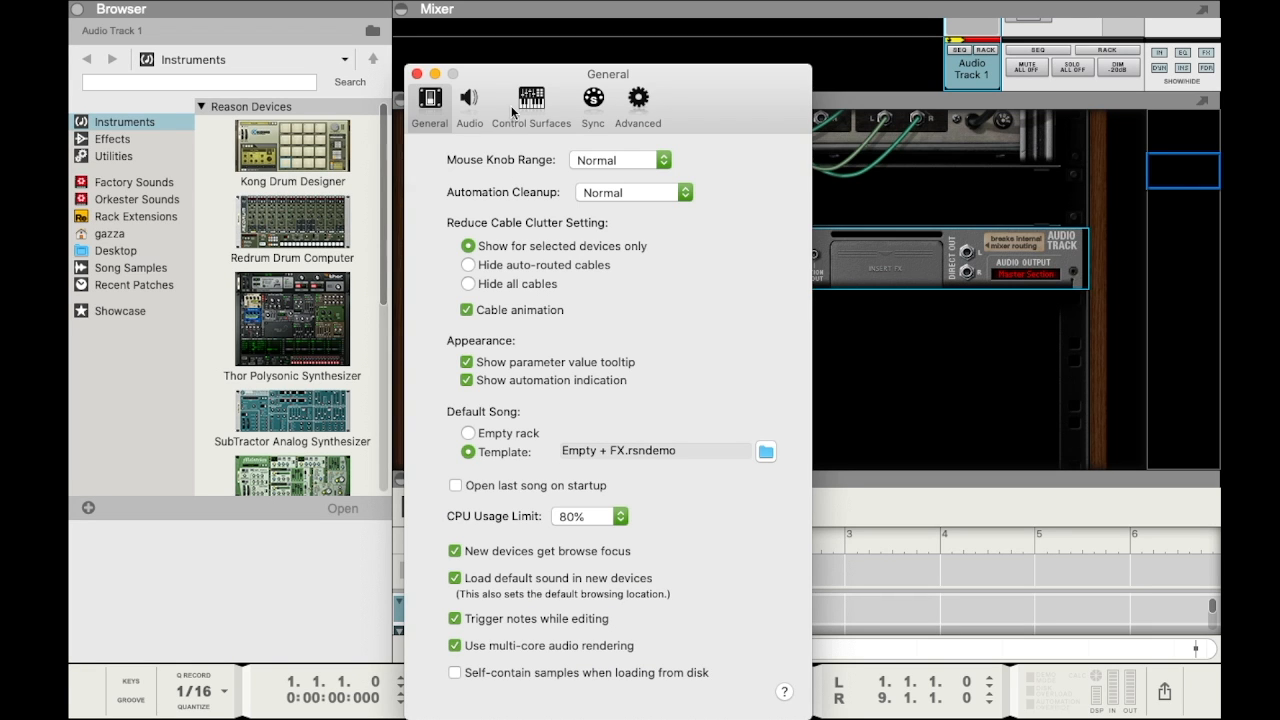
left_click(476, 114)
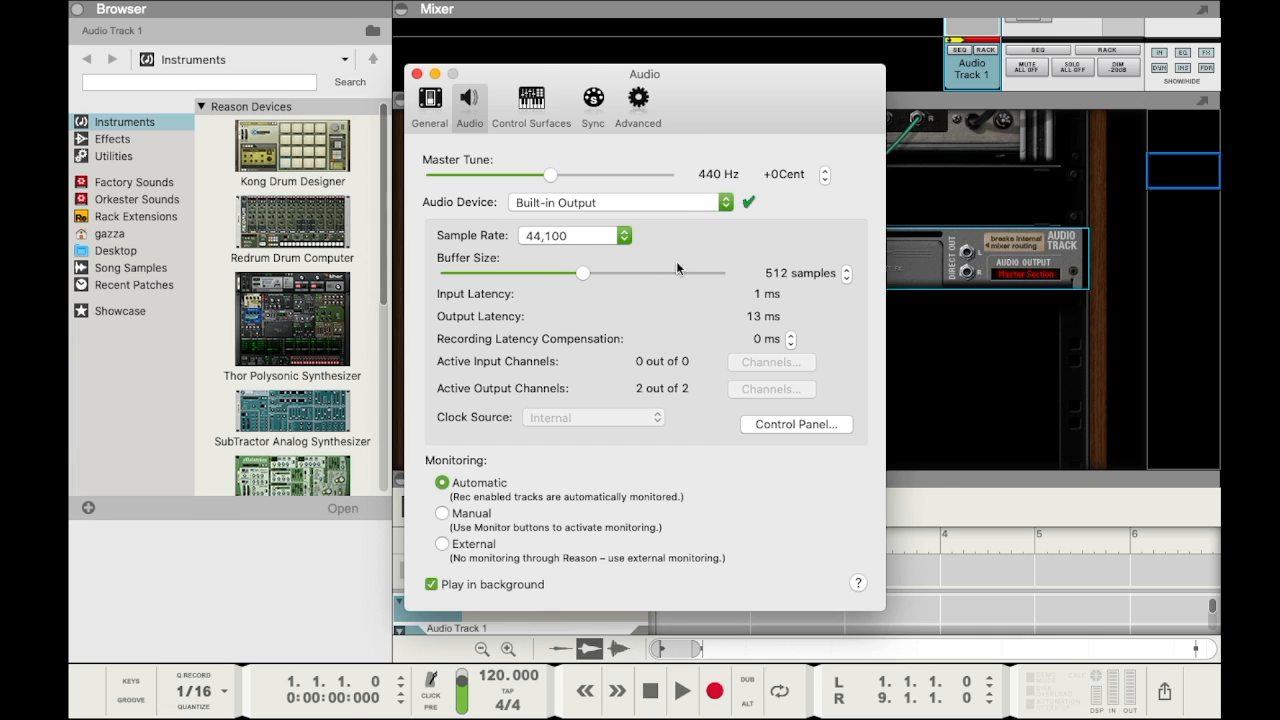
left_click(683, 209)
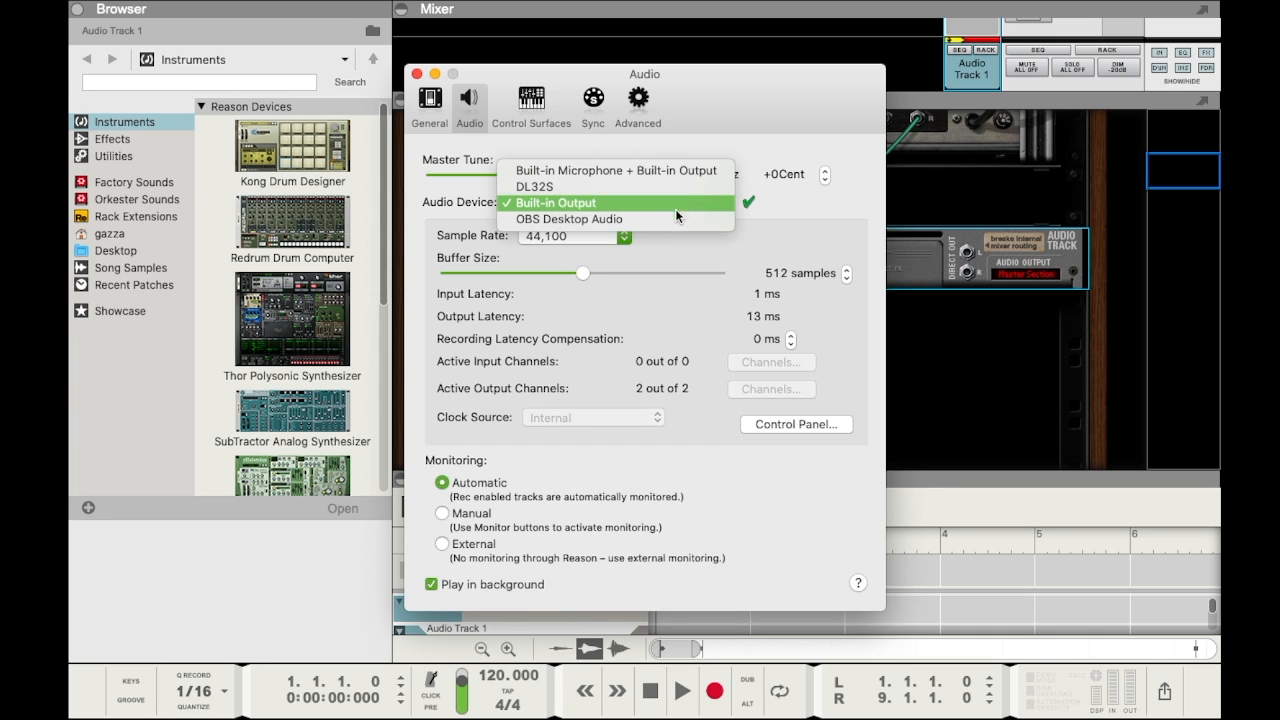
left_click(612, 188)
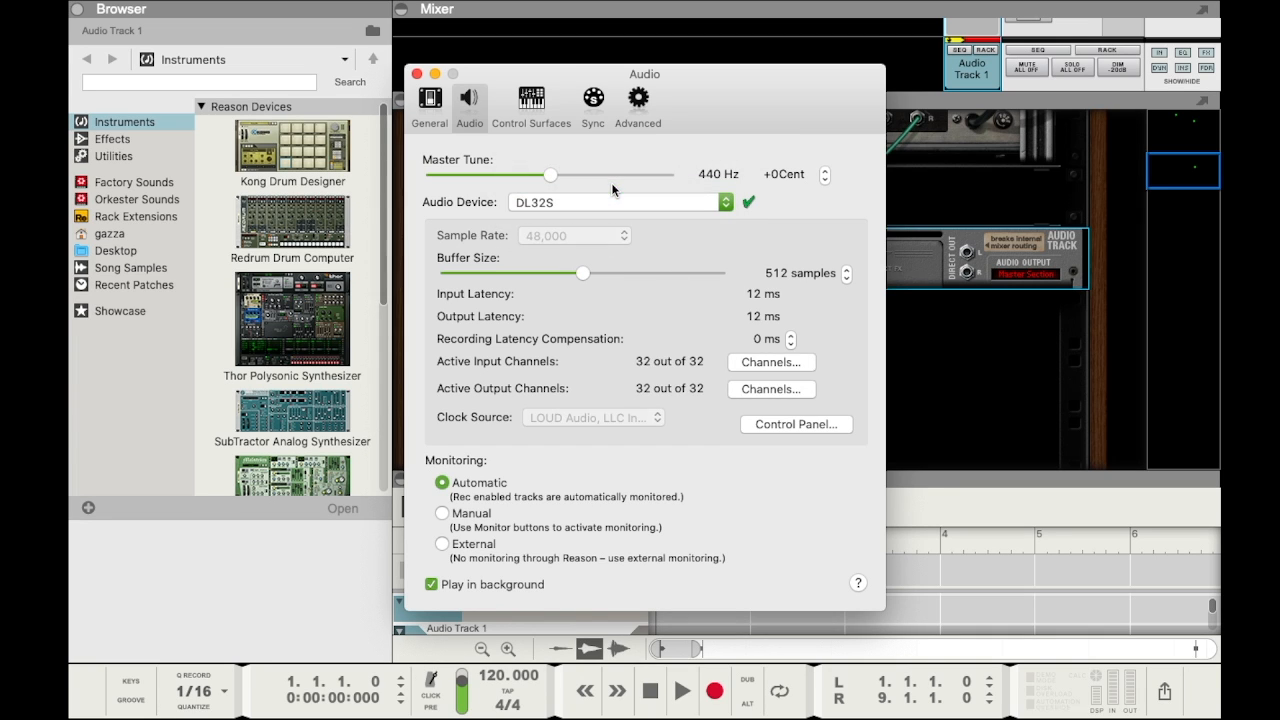
- Examine the DL32S active output channels, cancel without changes and close the preferences
left_click(750, 389)
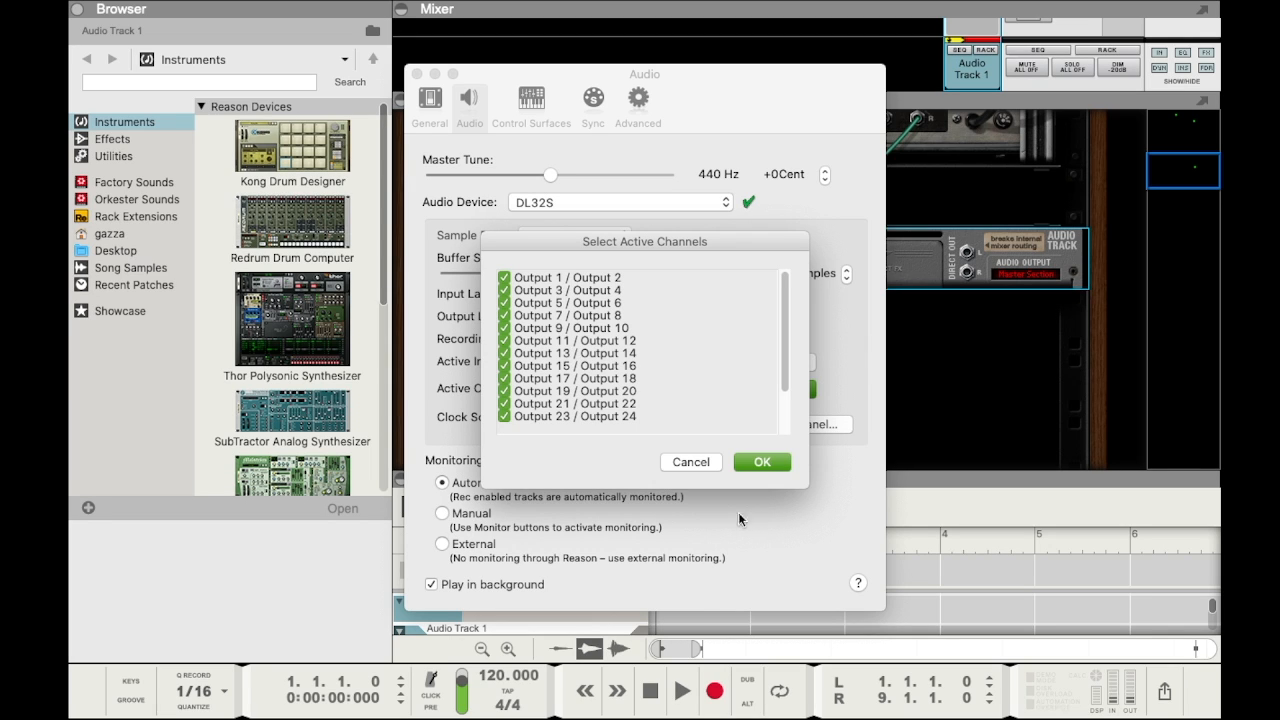
left_click(680, 464)
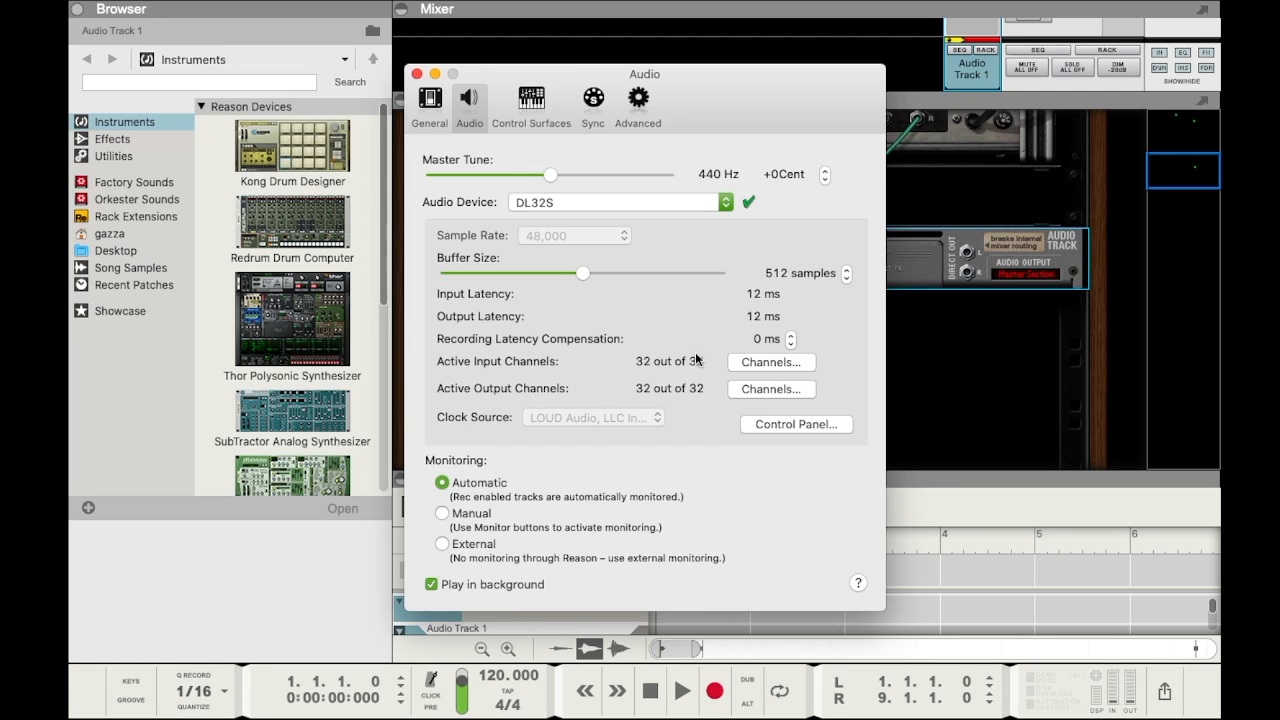
left_click(418, 75)
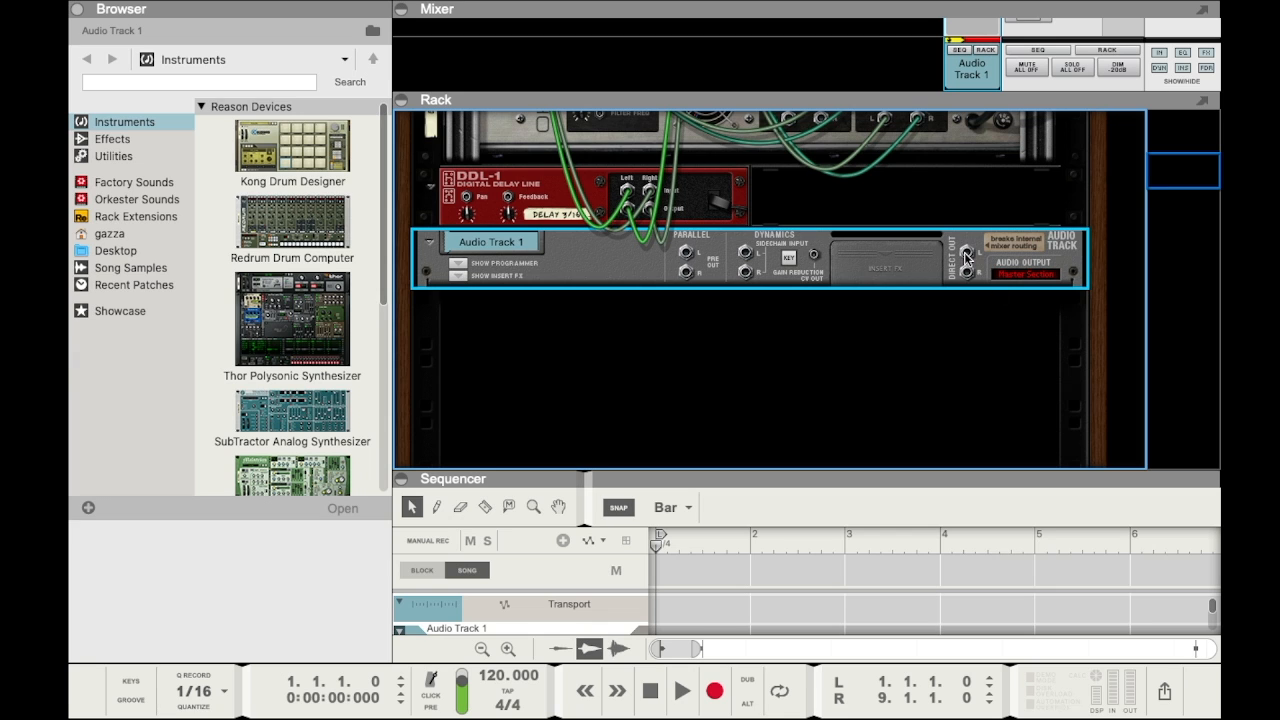
- Expand the More Audio and Audio I/O sections of the Hardware Interface on the back of the rack
left_click_drag(966, 258, 880, 394)
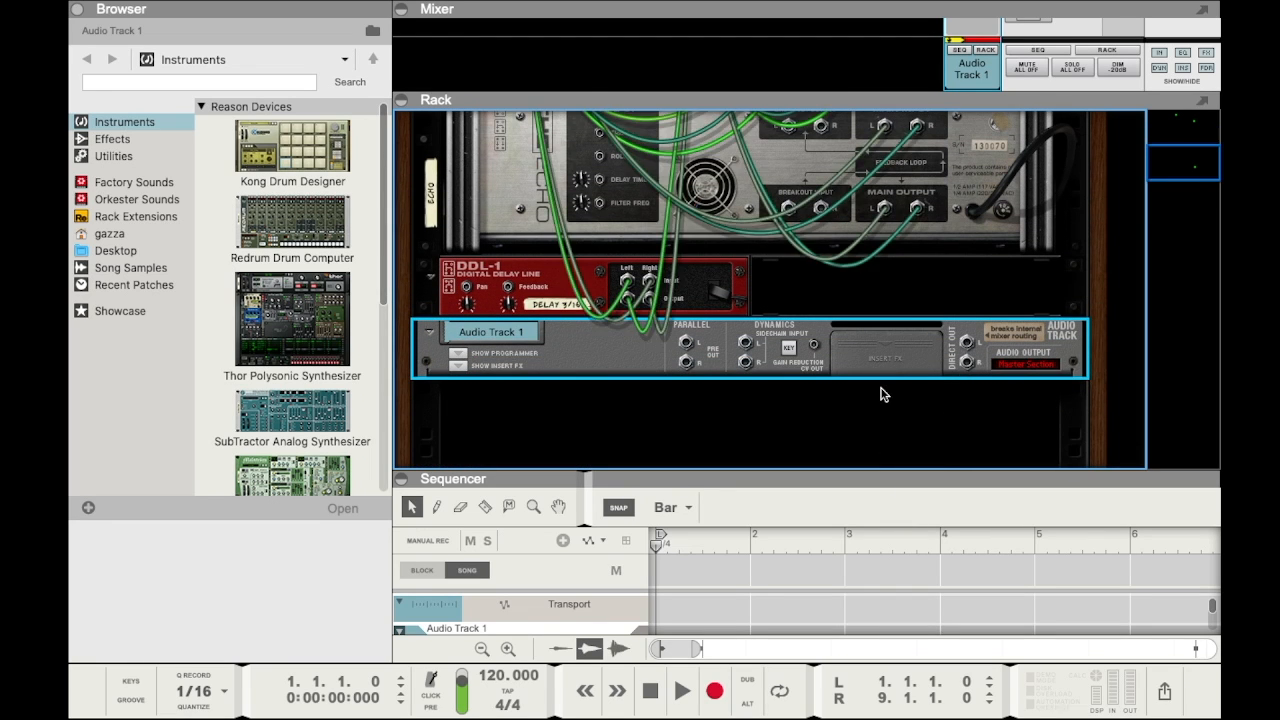
scroll(880, 394, "up", 10)
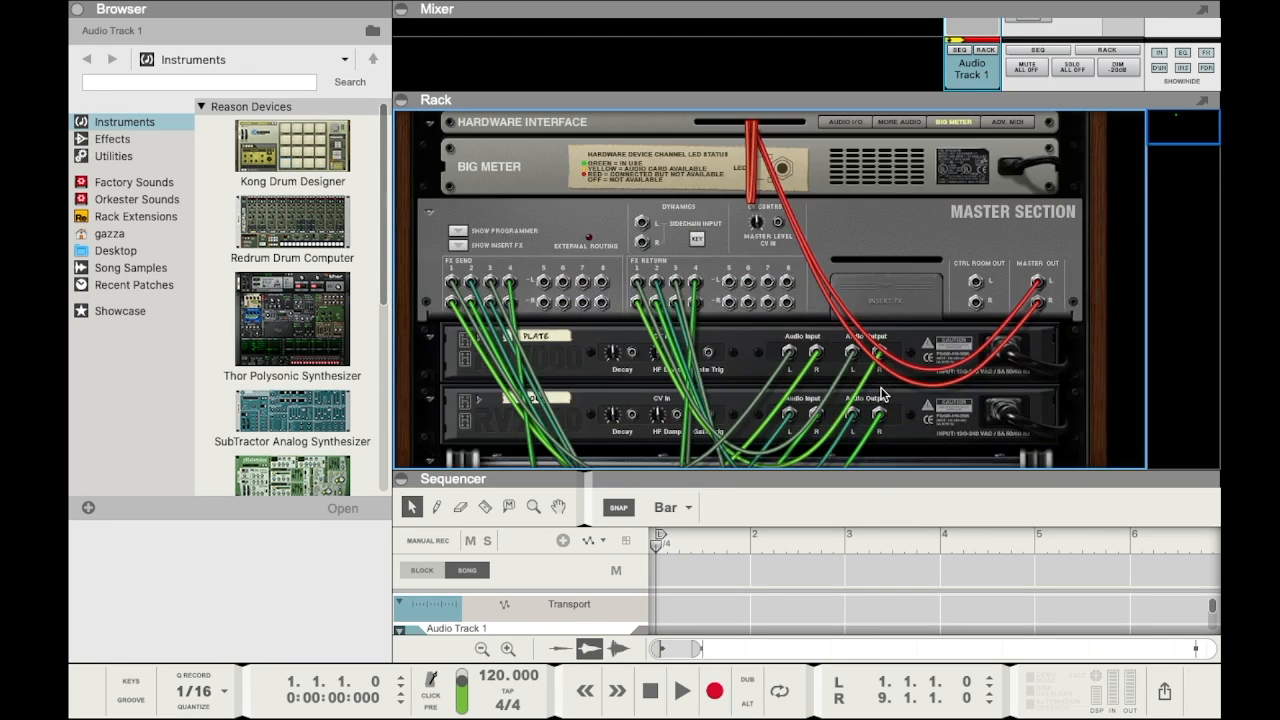
left_click(884, 123)
left_click(845, 122)
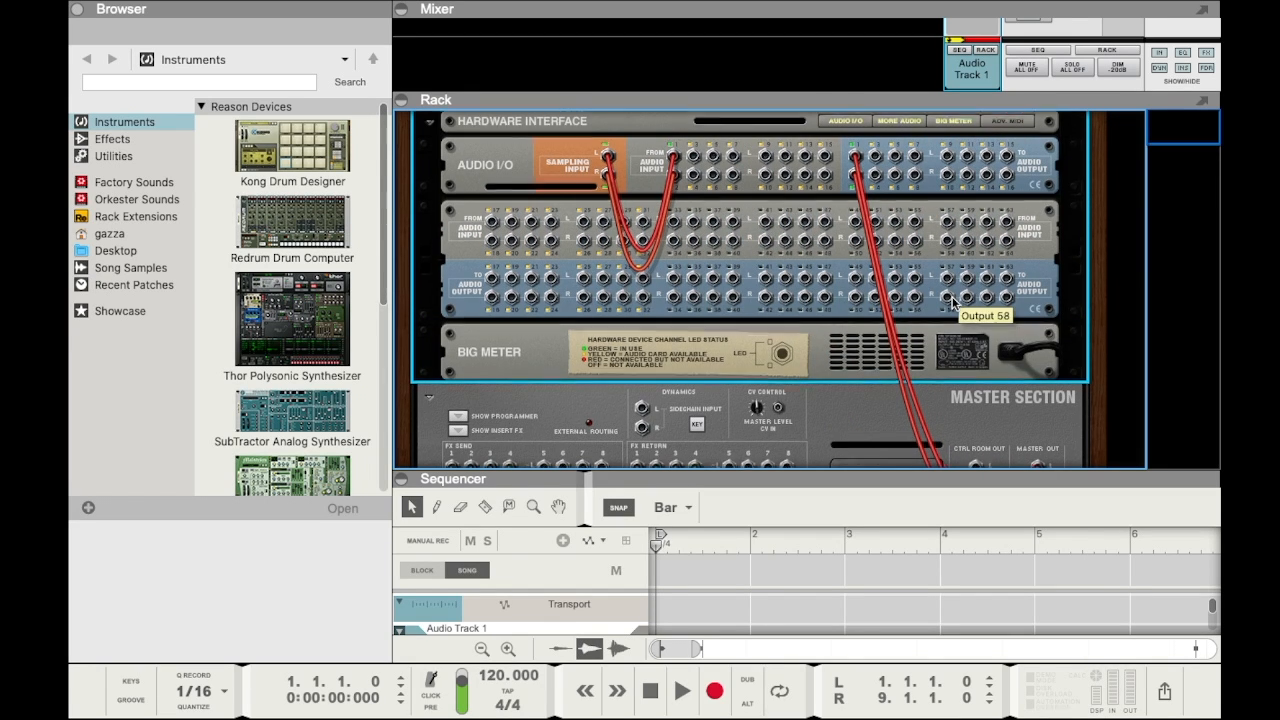
- Cable Audio Track 1's left direct output to the hardware audio output jack next to the pair fed by the Master Section
scroll(953, 303, "down", 5)
scroll(960, 312, "down", 1)
scroll(965, 320, "up", 1)
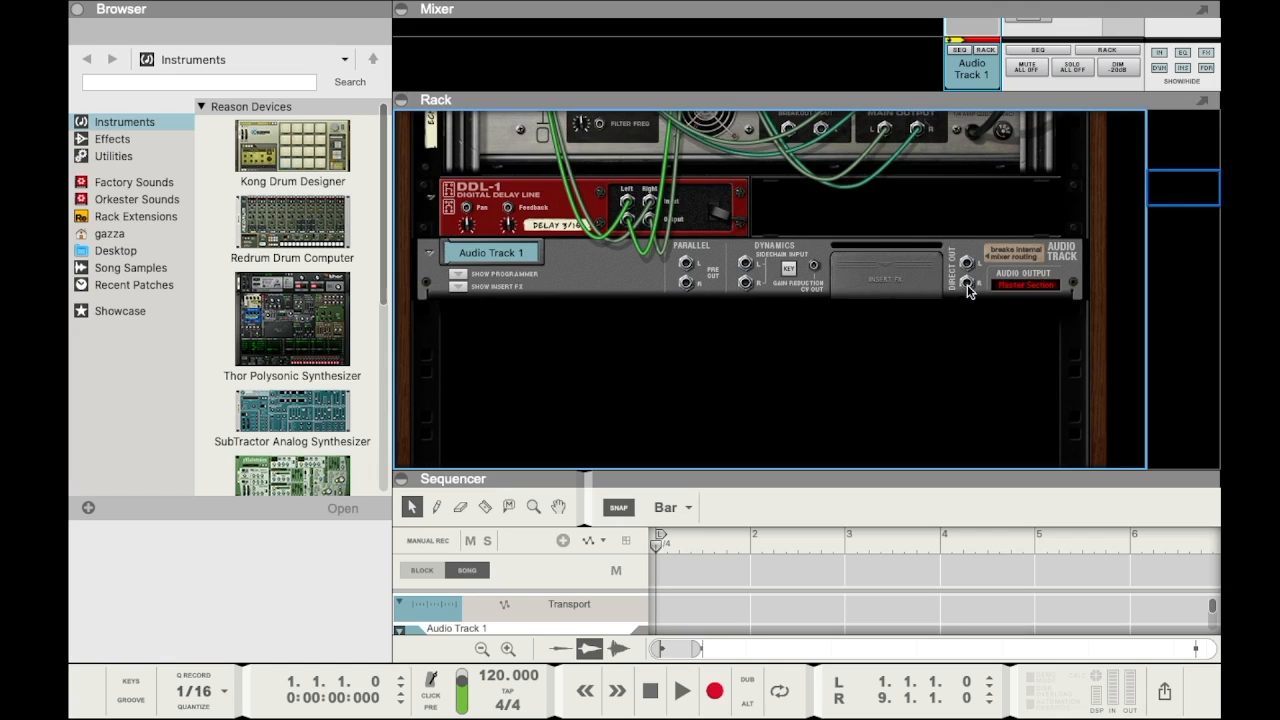
left_click_drag(966, 262, 874, 160)
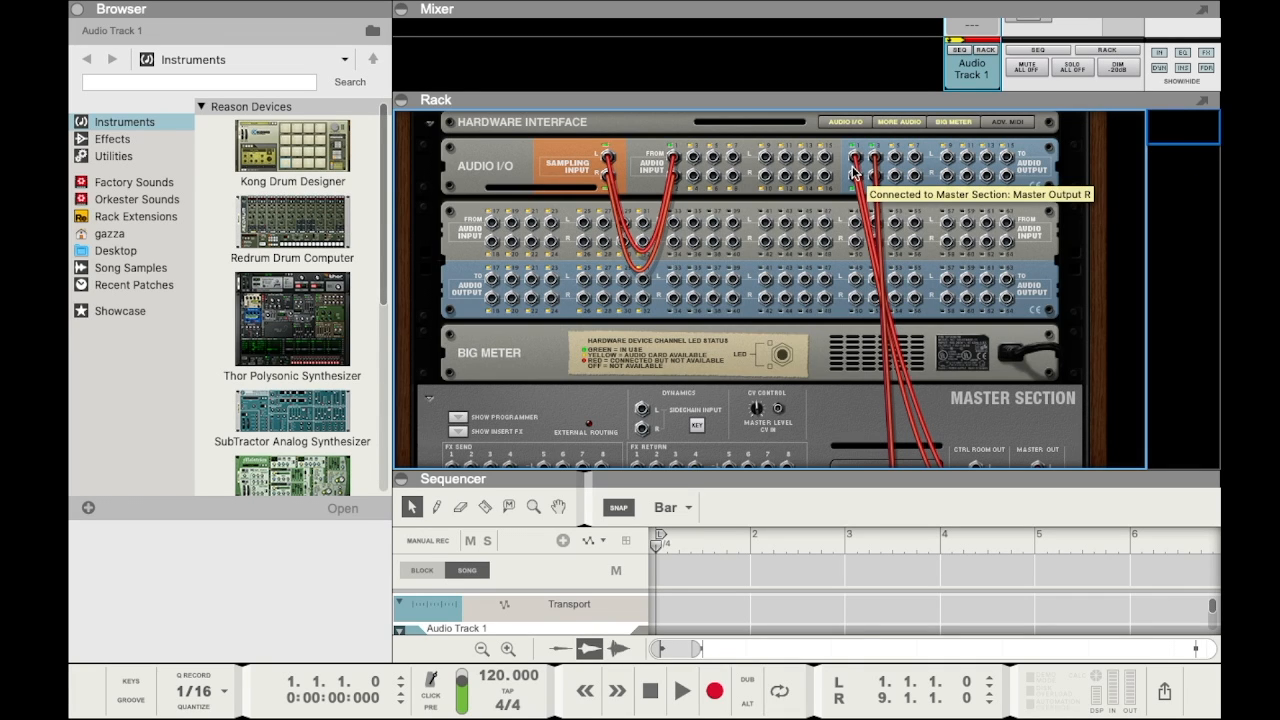
- Turn the rack to its front side and enlarge the sequencer over the rack area
scroll(853, 172, "down", 5)
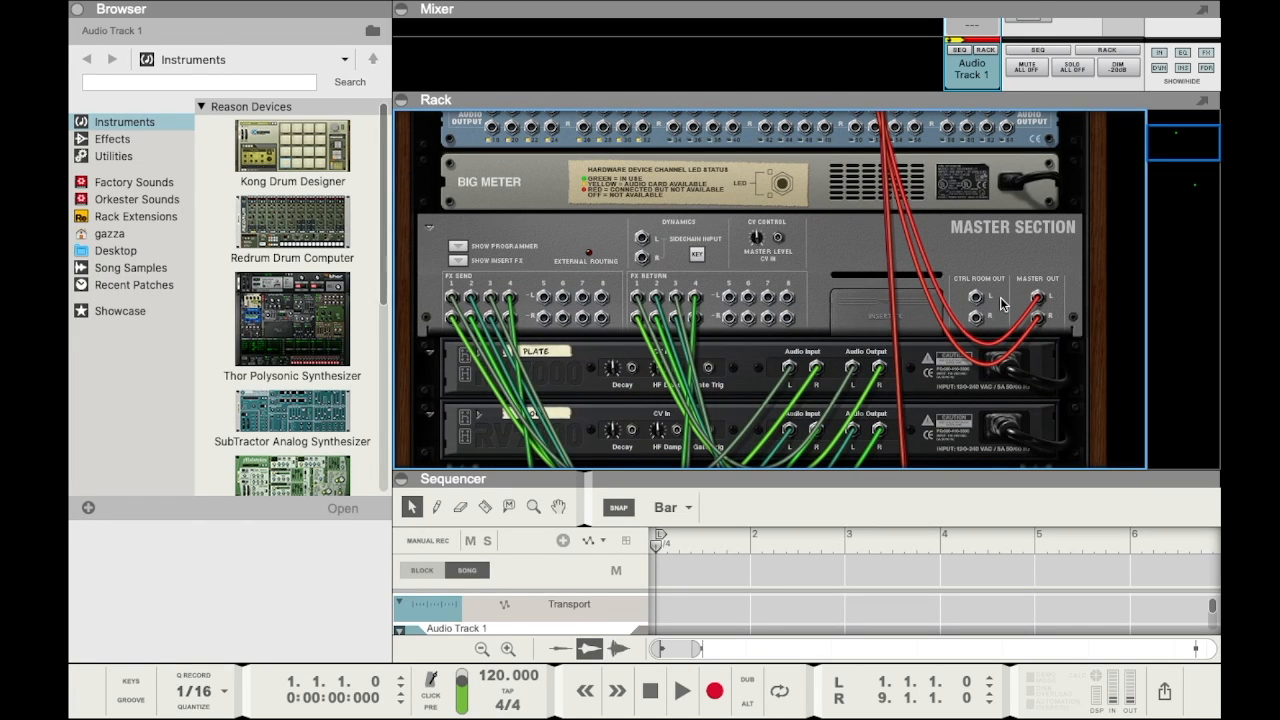
scroll(1000, 297, "up", 5)
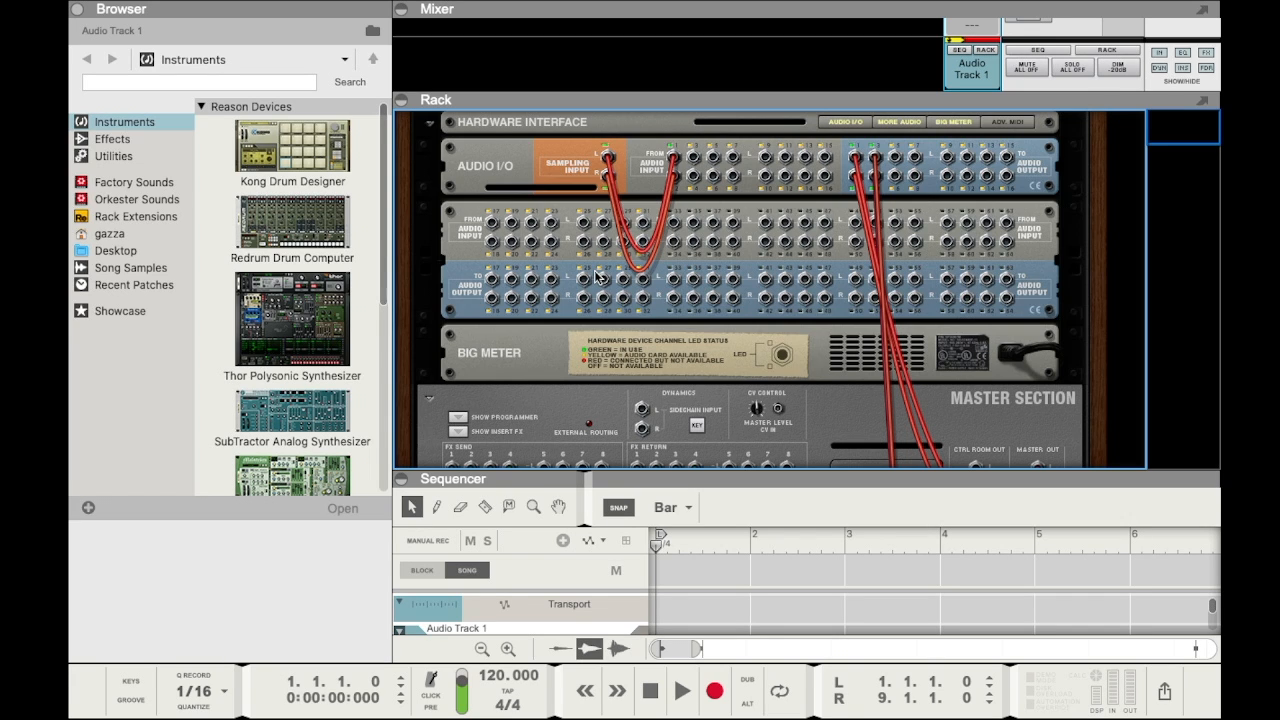
key("Tab")
scroll(596, 276, "down", 5)
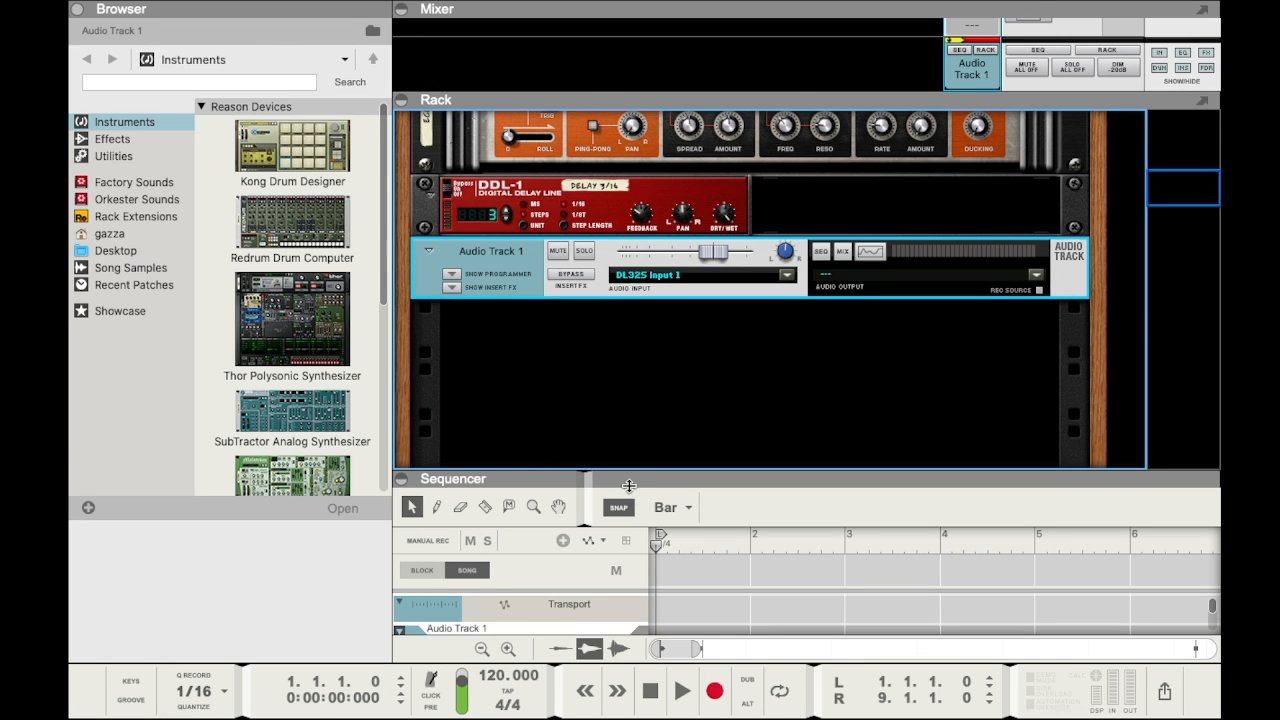
left_click_drag(632, 479, 645, 101)
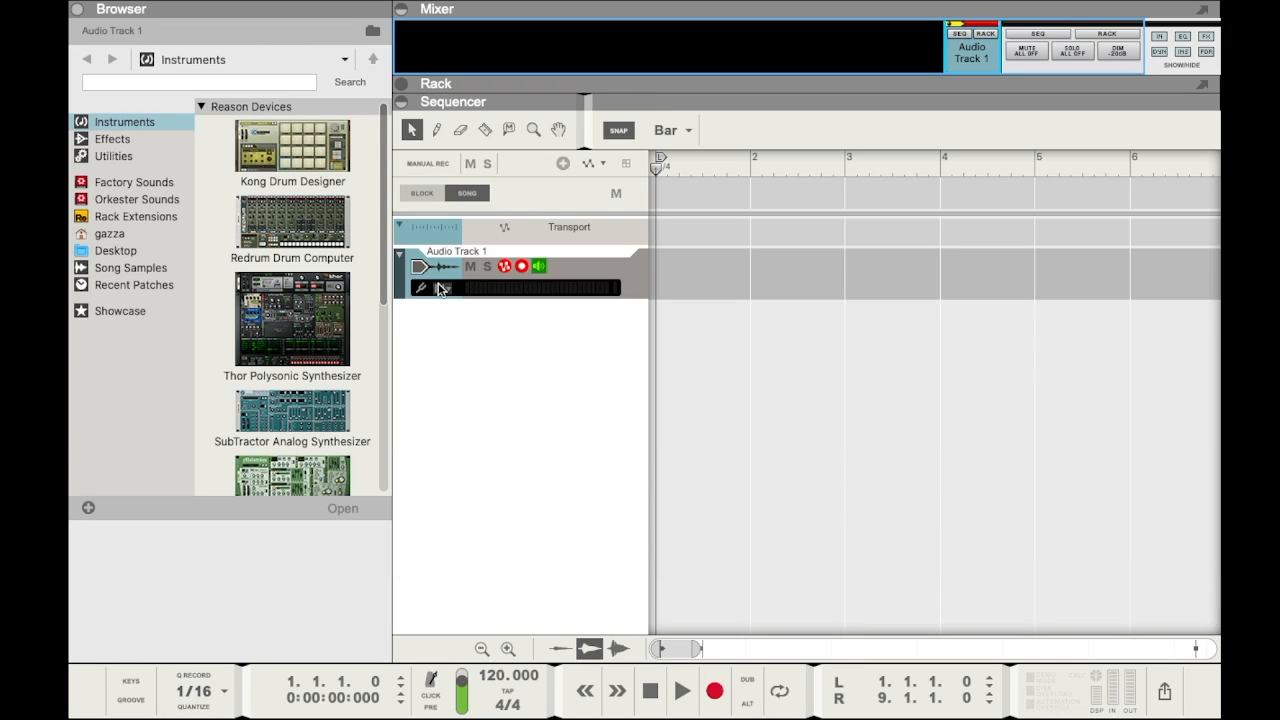
- Try DL32S Input 2 and DL32S Input 3 as the input of Audio Track 1
left_click(442, 288)
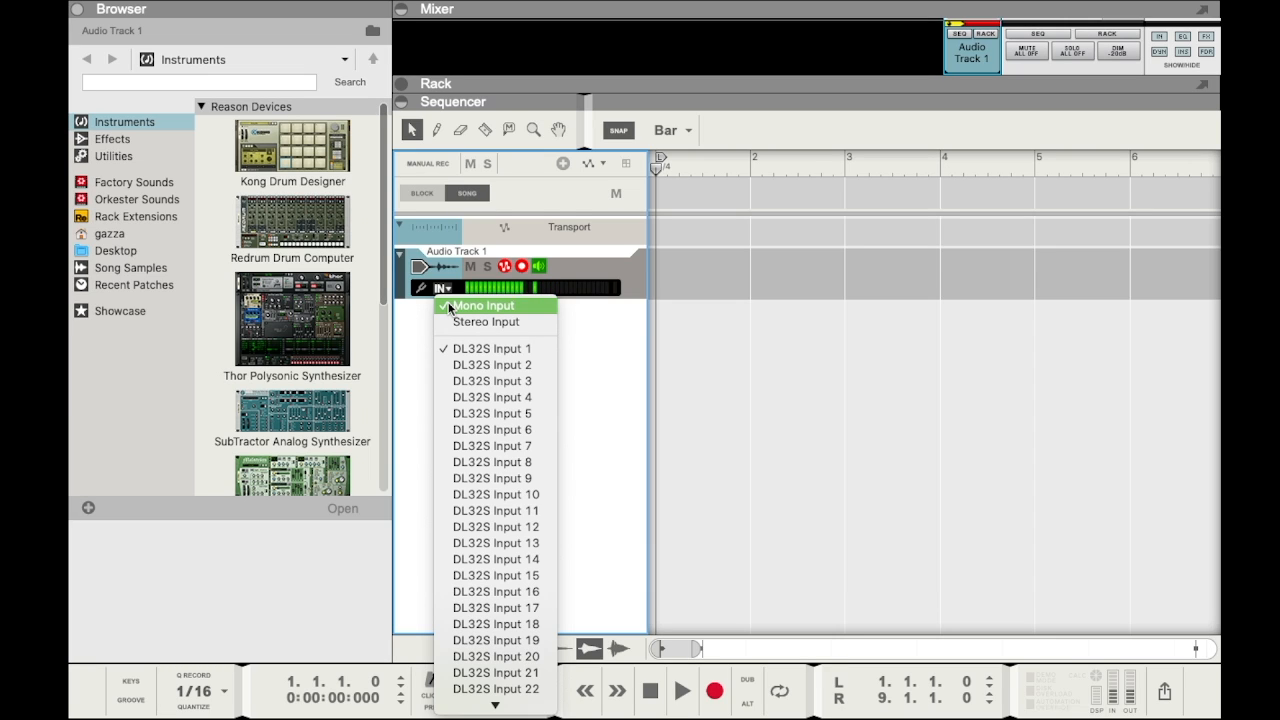
left_click(451, 365)
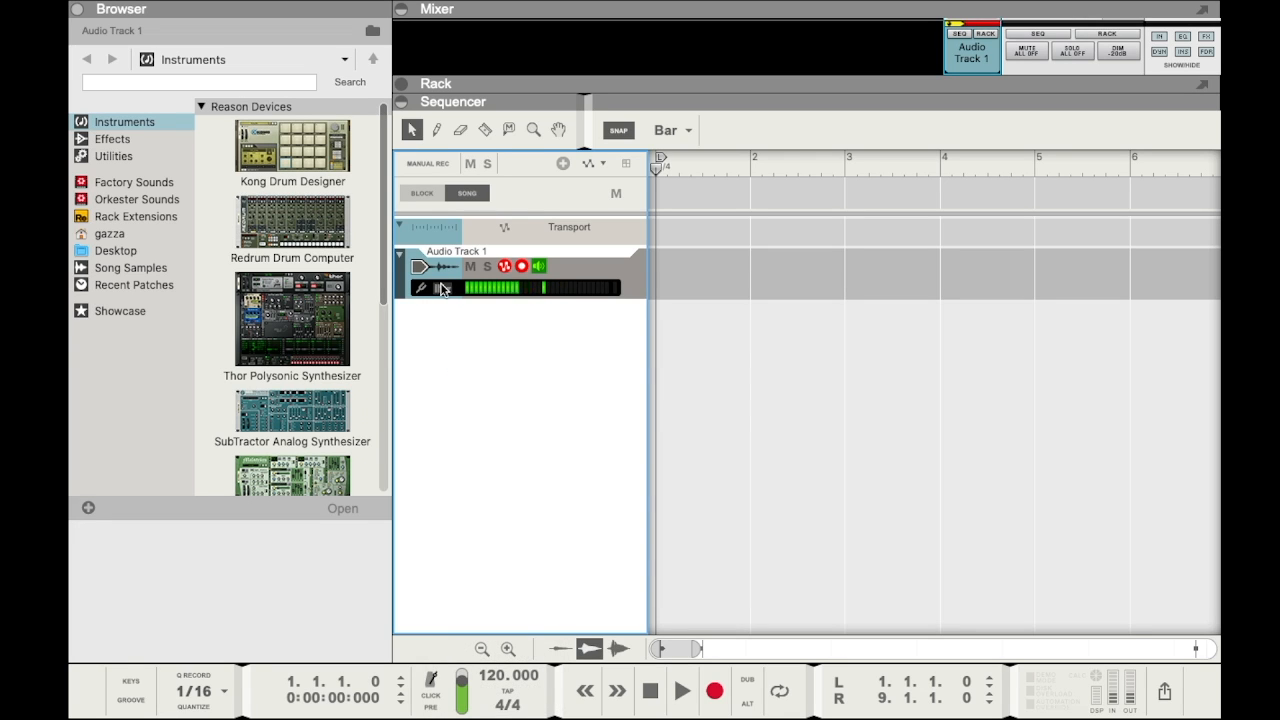
left_click(443, 288)
left_click(439, 380)
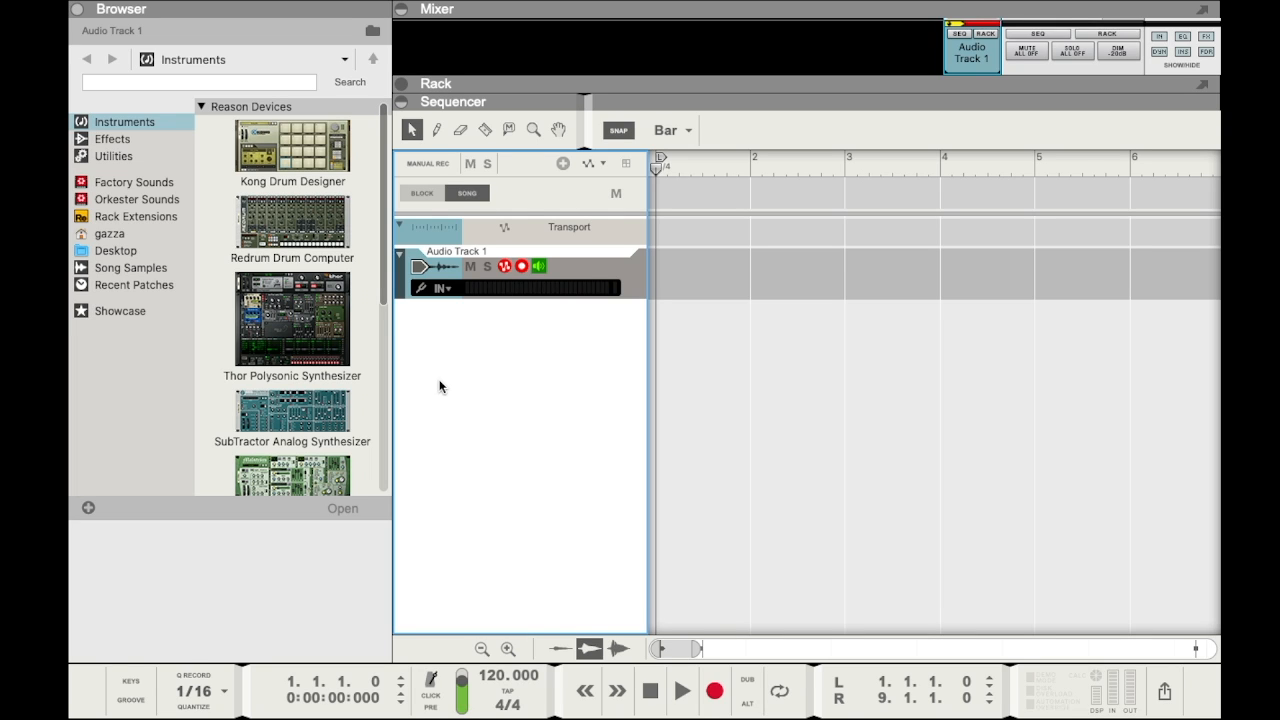
- Set Audio Track 1's input to DL32S Input 32 and review the choice in the input list
left_click(450, 289)
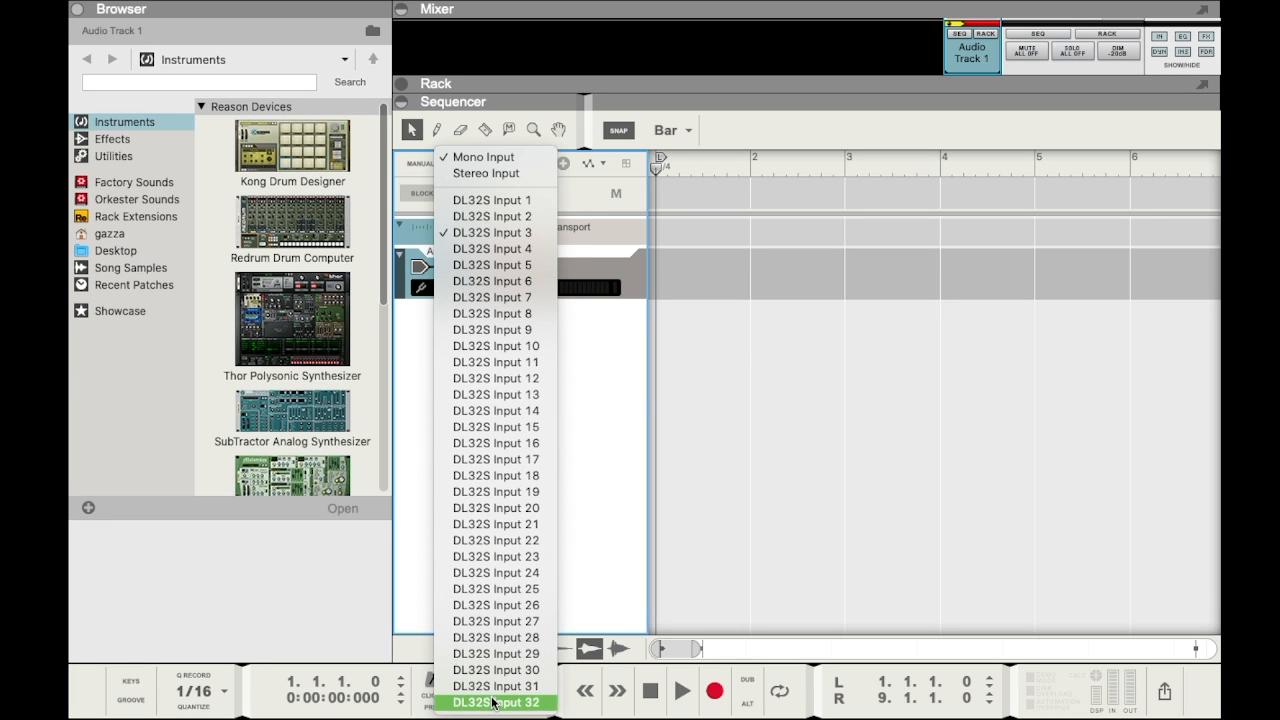
left_click(493, 704)
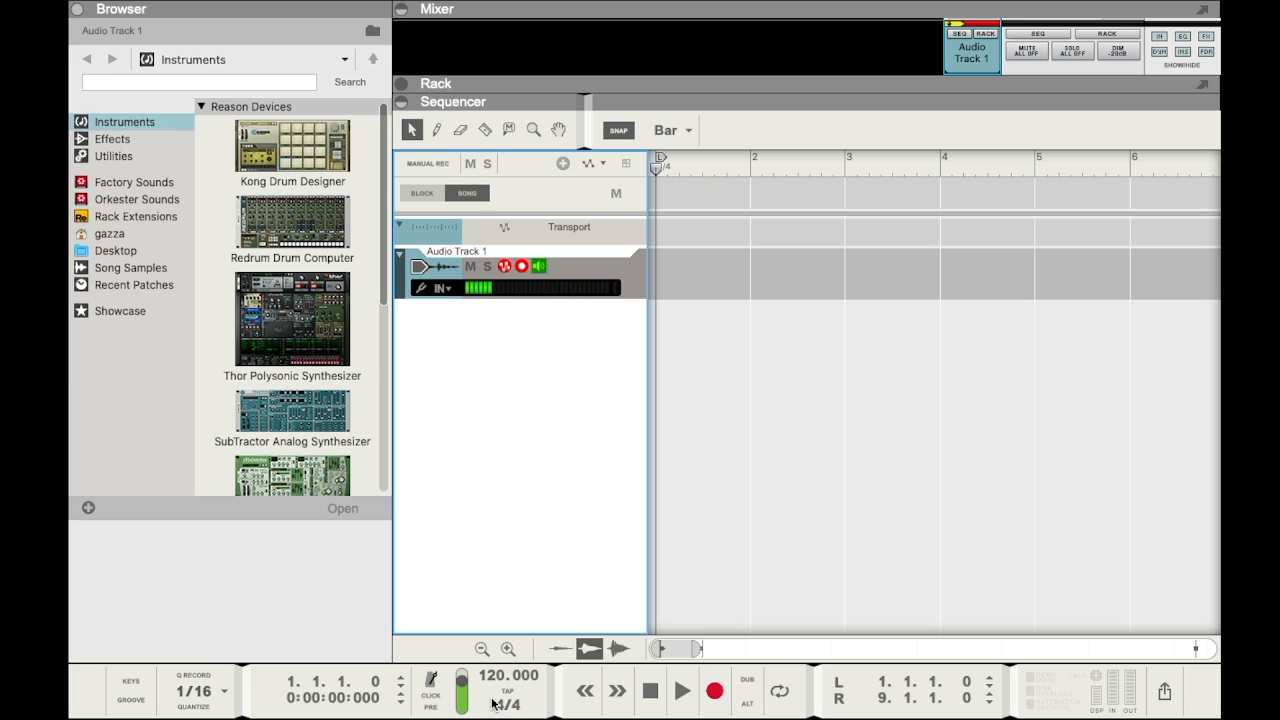
left_click(440, 288)
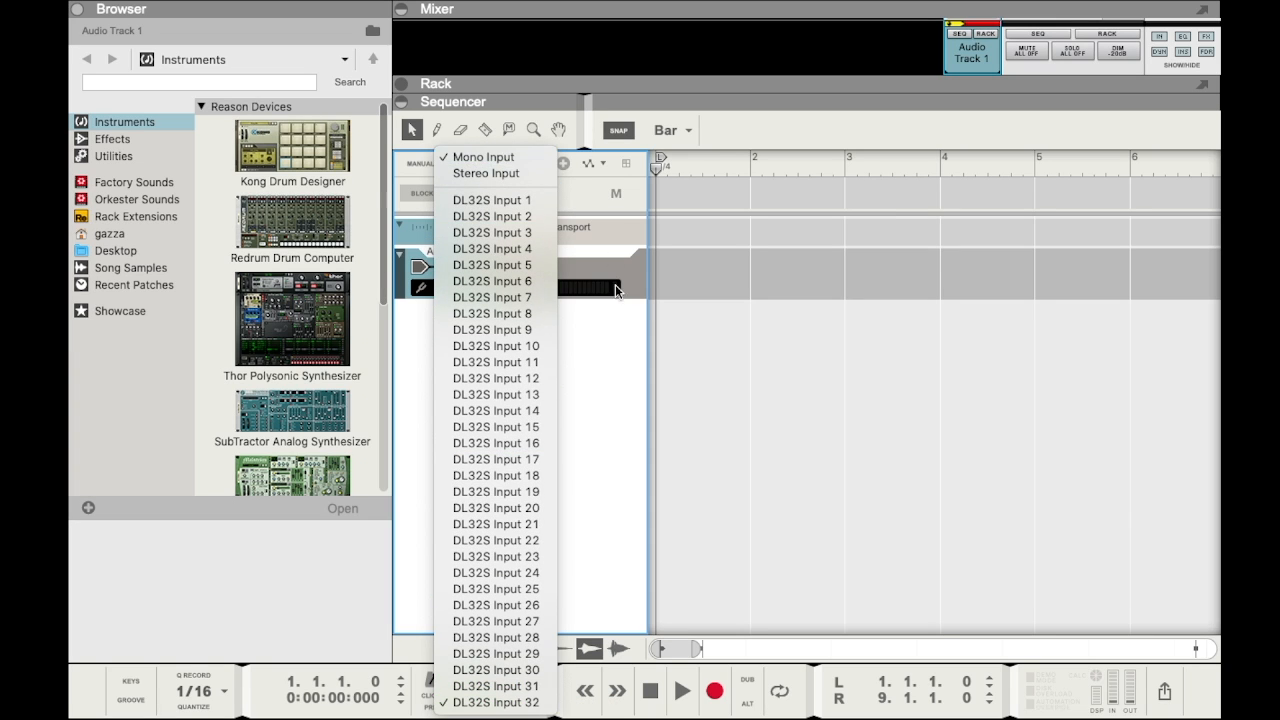
left_click(606, 341)
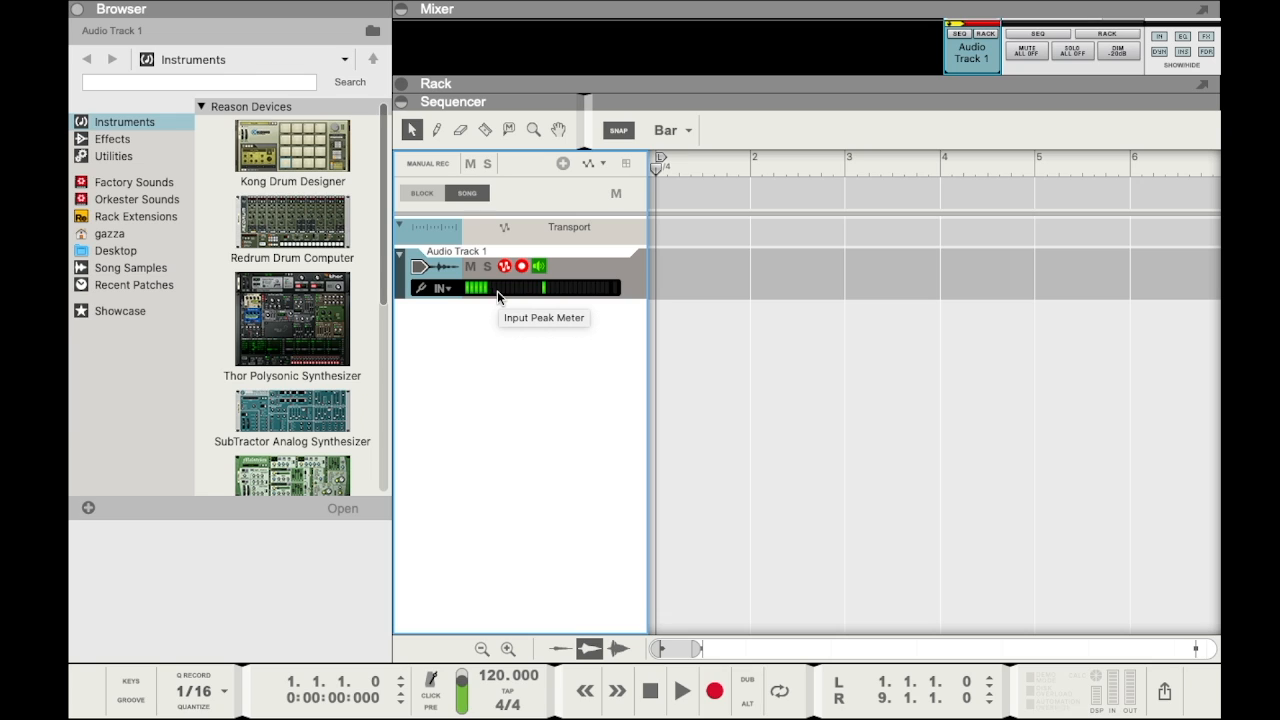
- Rename Audio Track 1 as Main Mic
double_click(447, 251)
type("M")
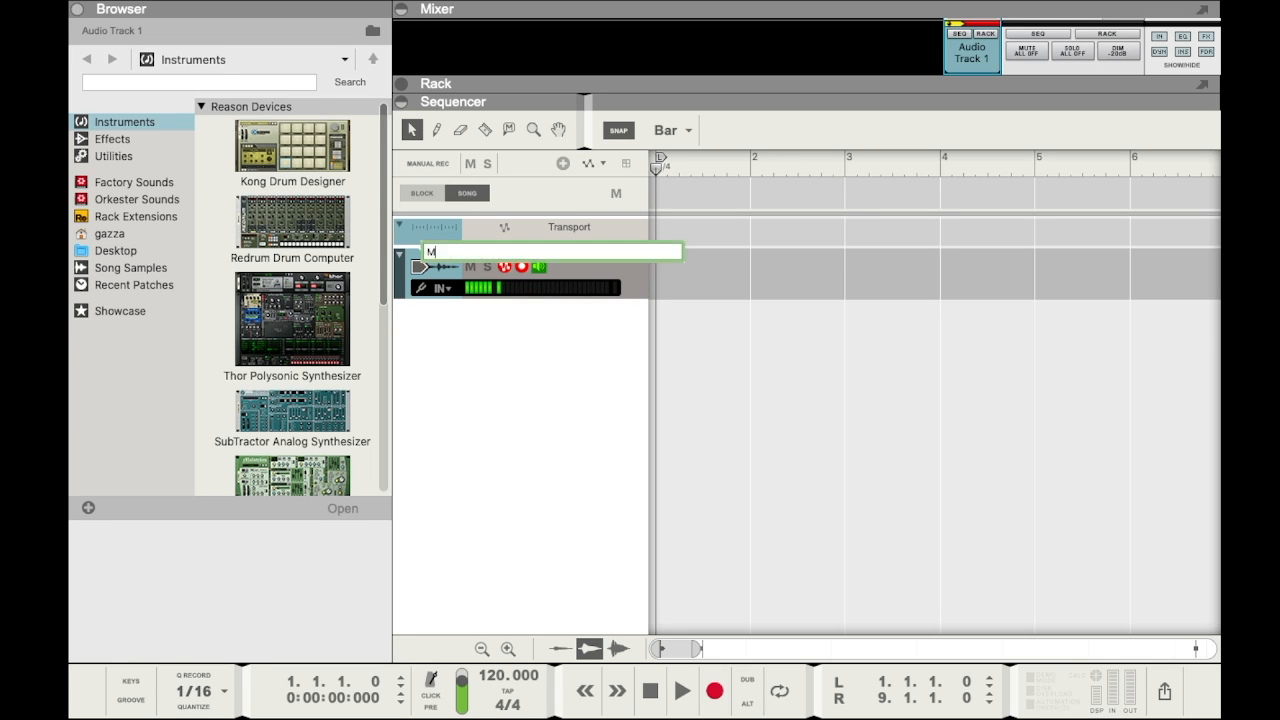
type("ain Mic")
key("Return")
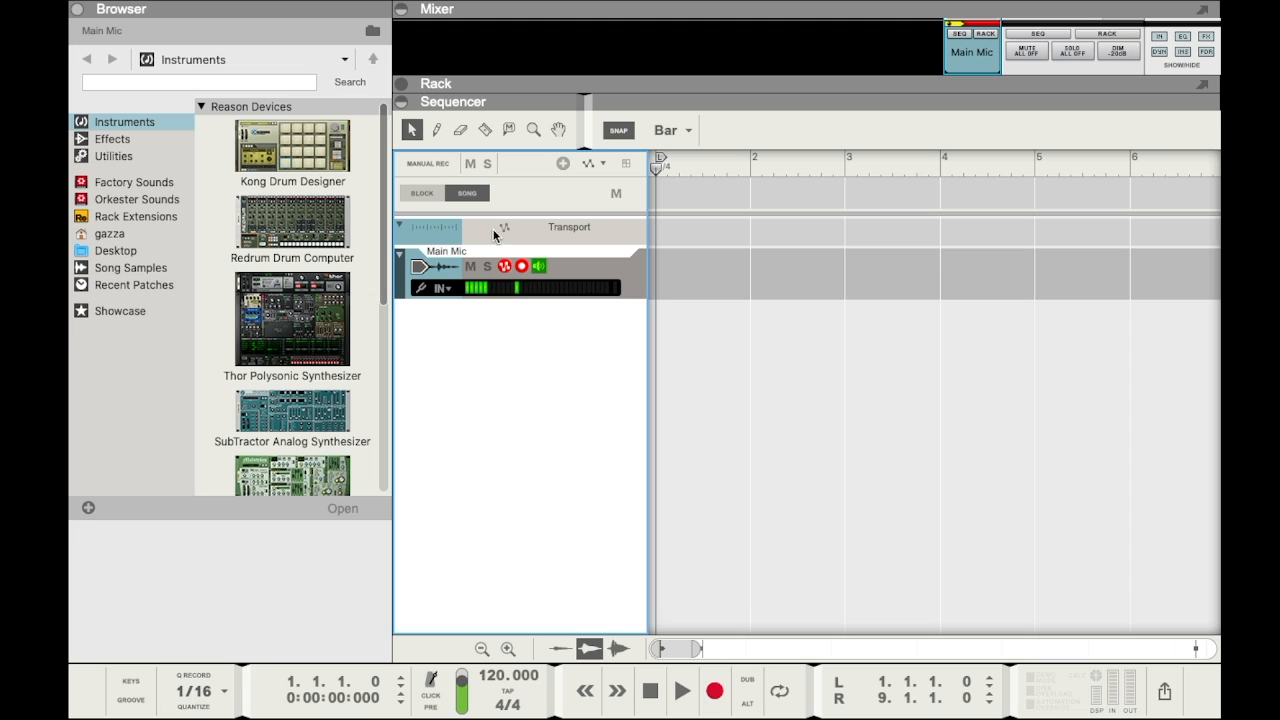
- Rename the Main Mic track as Lead Mic
double_click(448, 250)
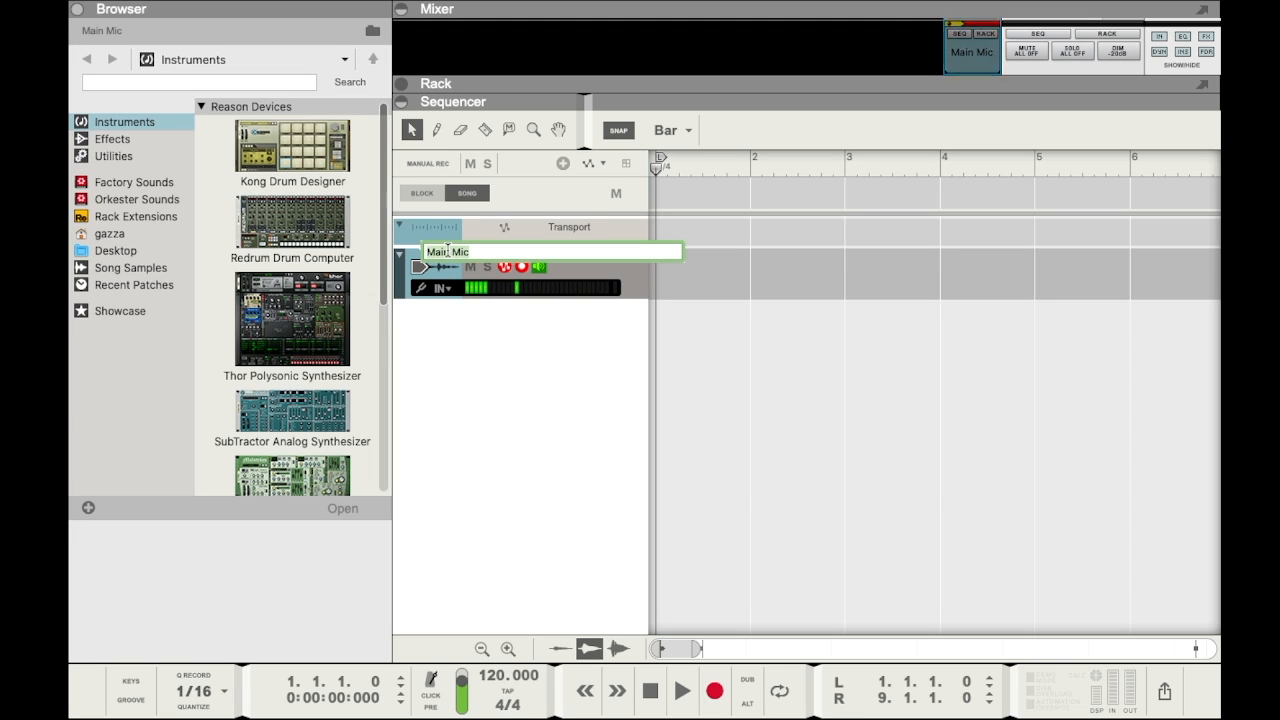
type("Lead")
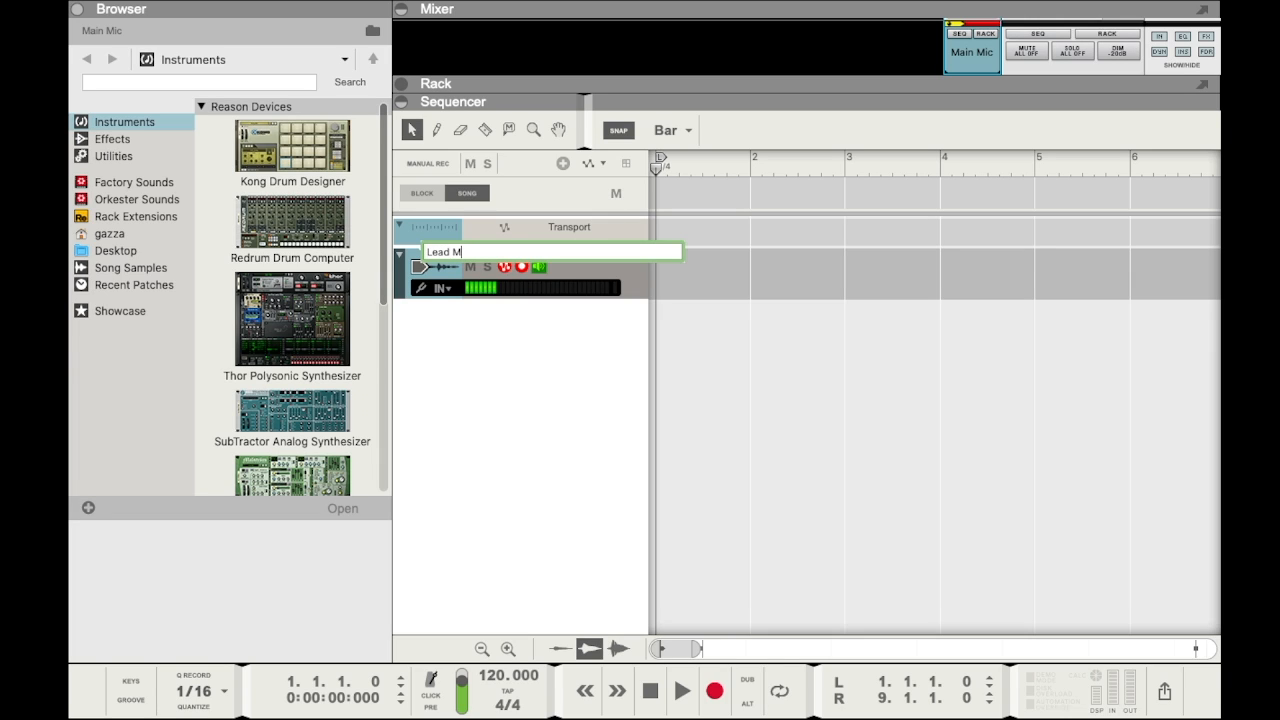
key("Return")
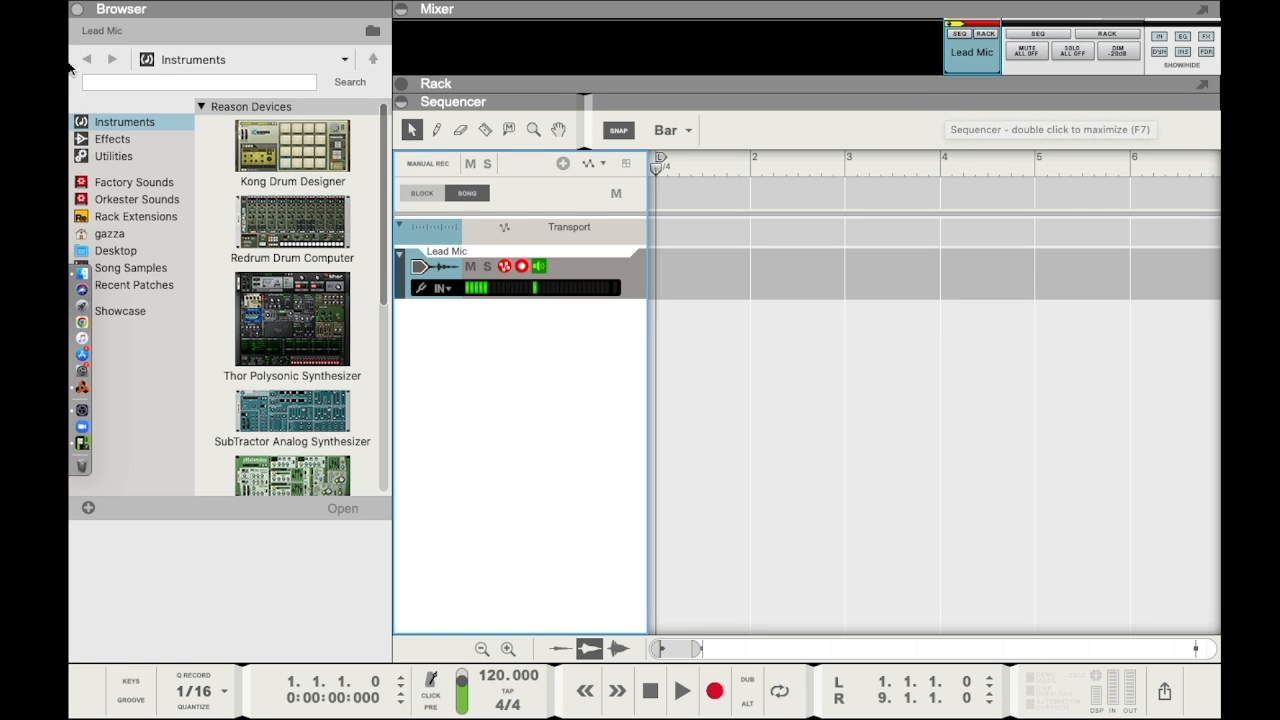
- Switch to Master Fader and raise the Ch 3 fader in the Stream mix to about -5 dB
mouse_move(70, 373)
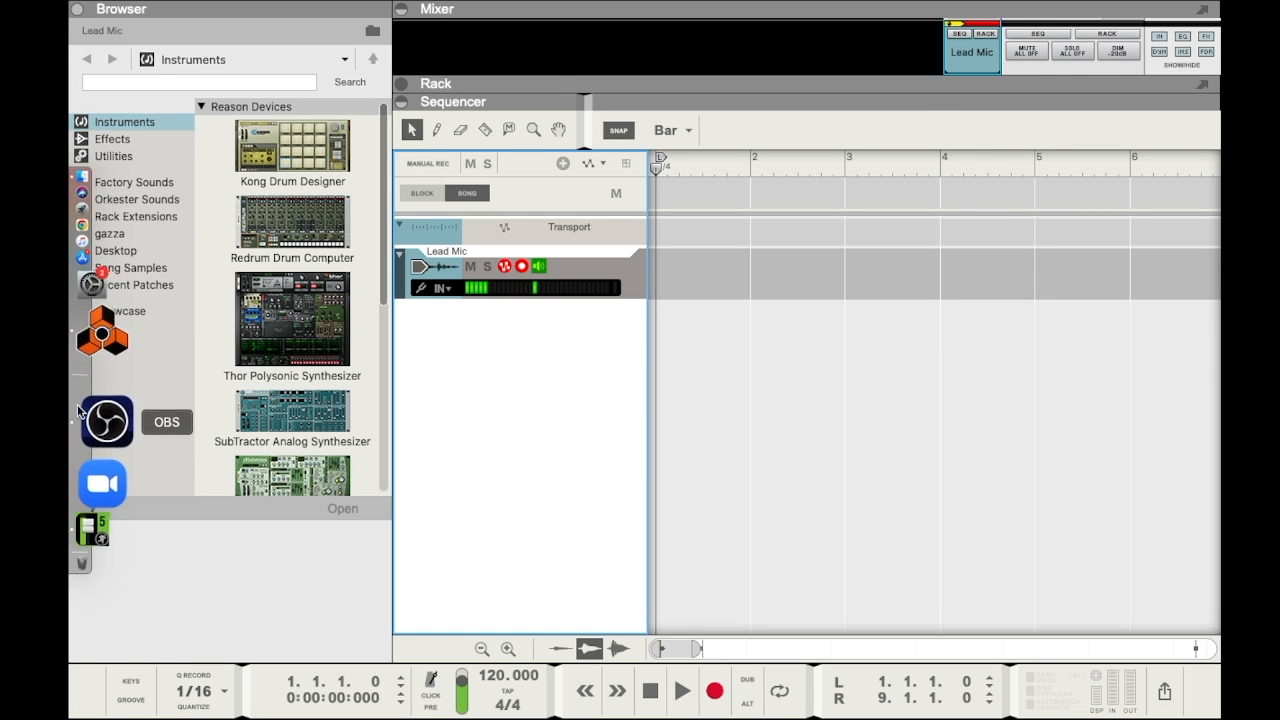
left_click(105, 446)
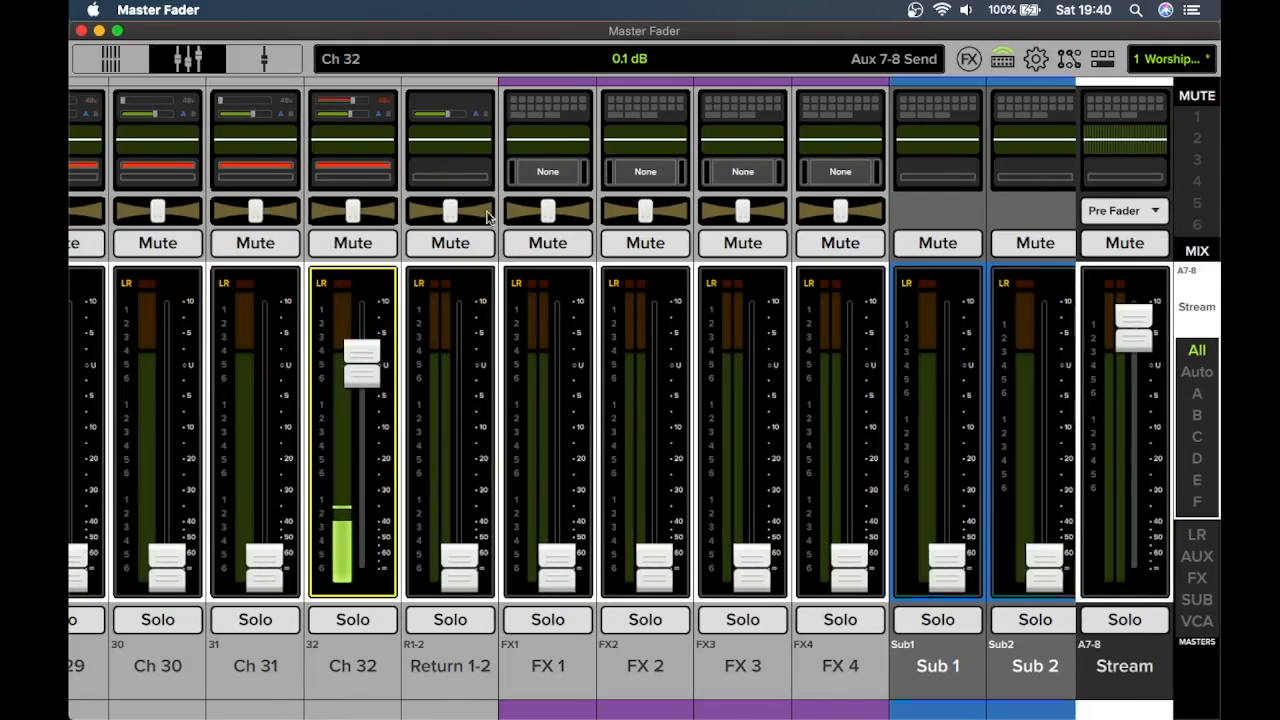
scroll(280, 458, "left", 10)
scroll(280, 458, "left", 10)
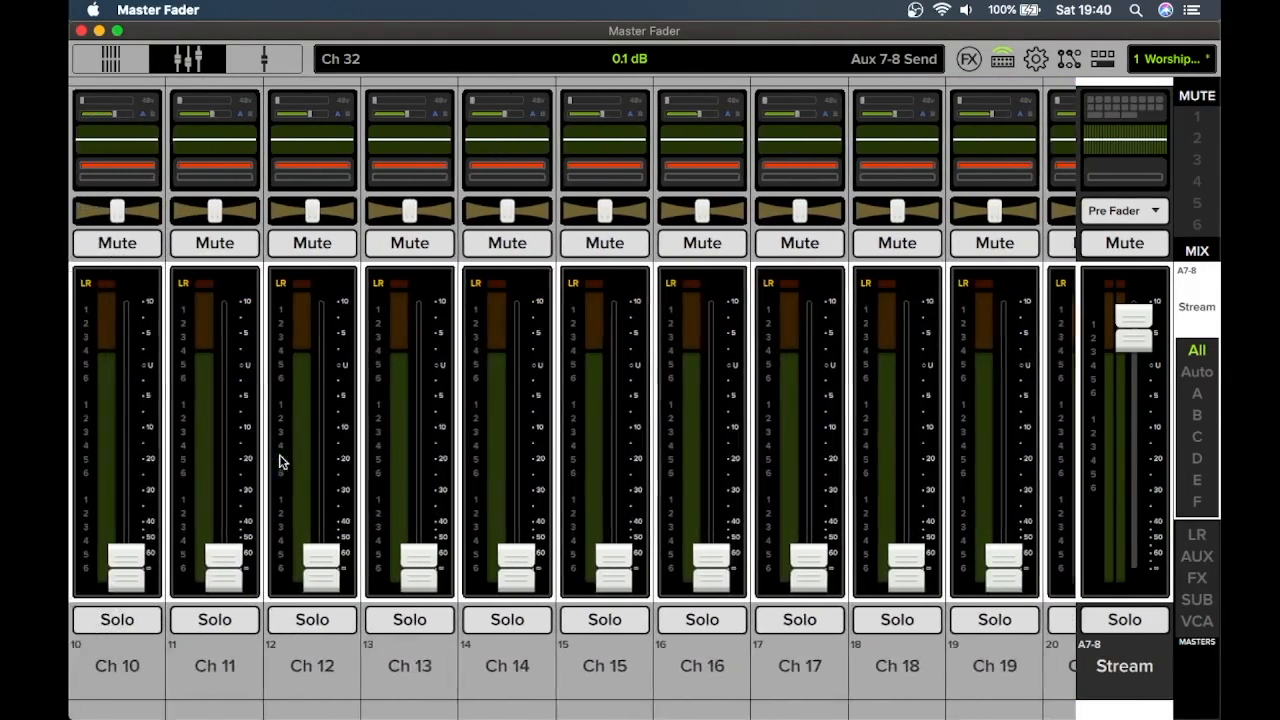
left_click(310, 560)
left_click_drag(322, 563, 350, 390)
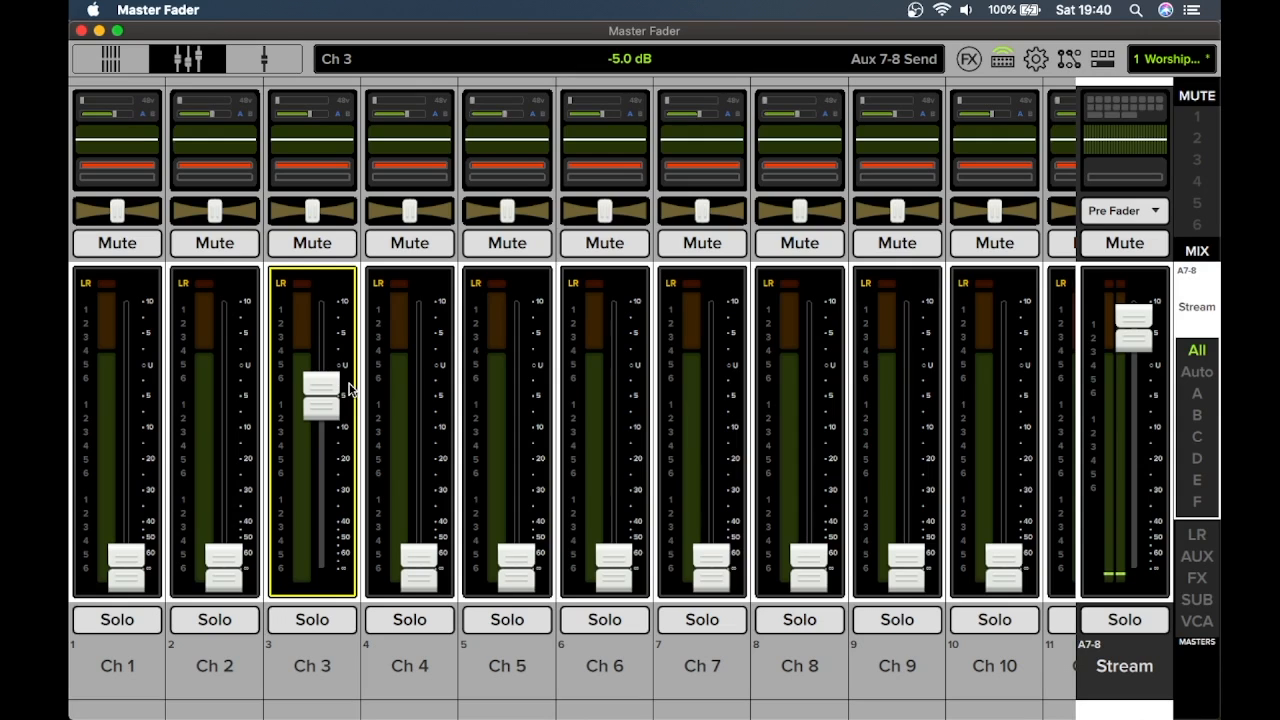
- Lower the Ch 3 fader in the Stream mix all the way down
left_click(316, 404)
left_click_drag(316, 404, 366, 566)
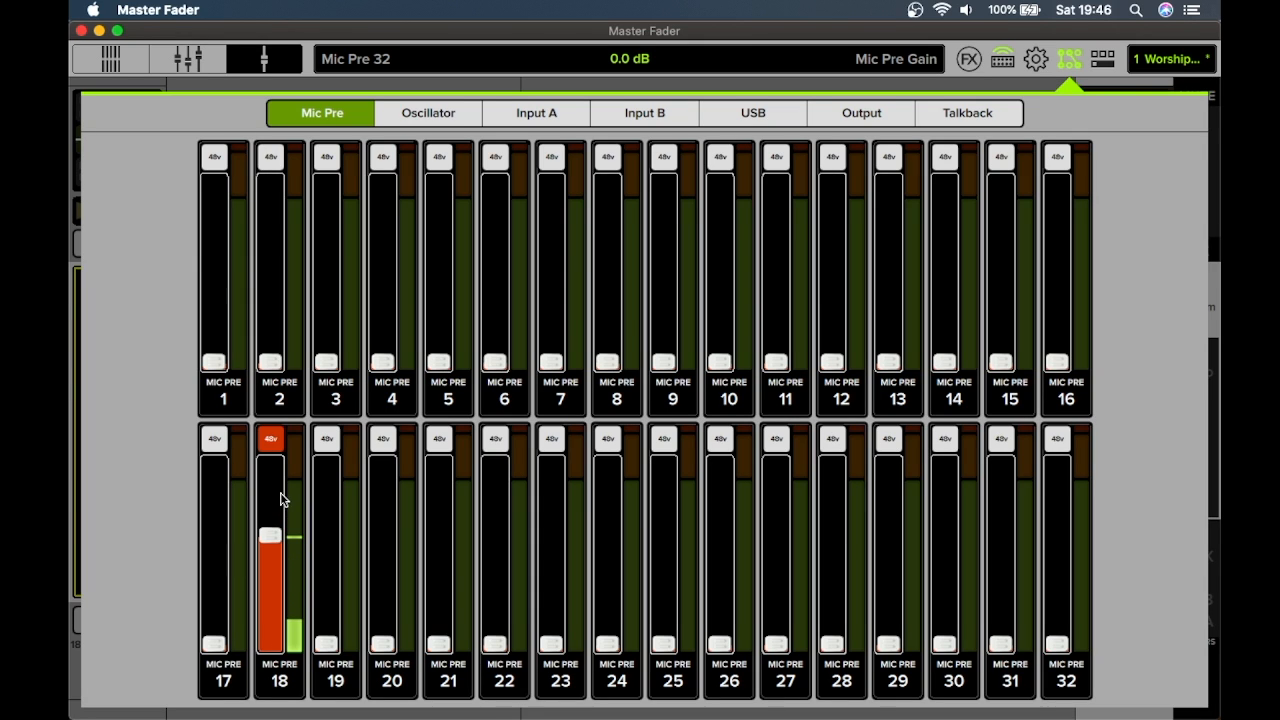
- Raise the Mic Pre 18 gain, and in Reason set the Lead Mic track's input to DL32S Input 18
left_click_drag(276, 537, 281, 516)
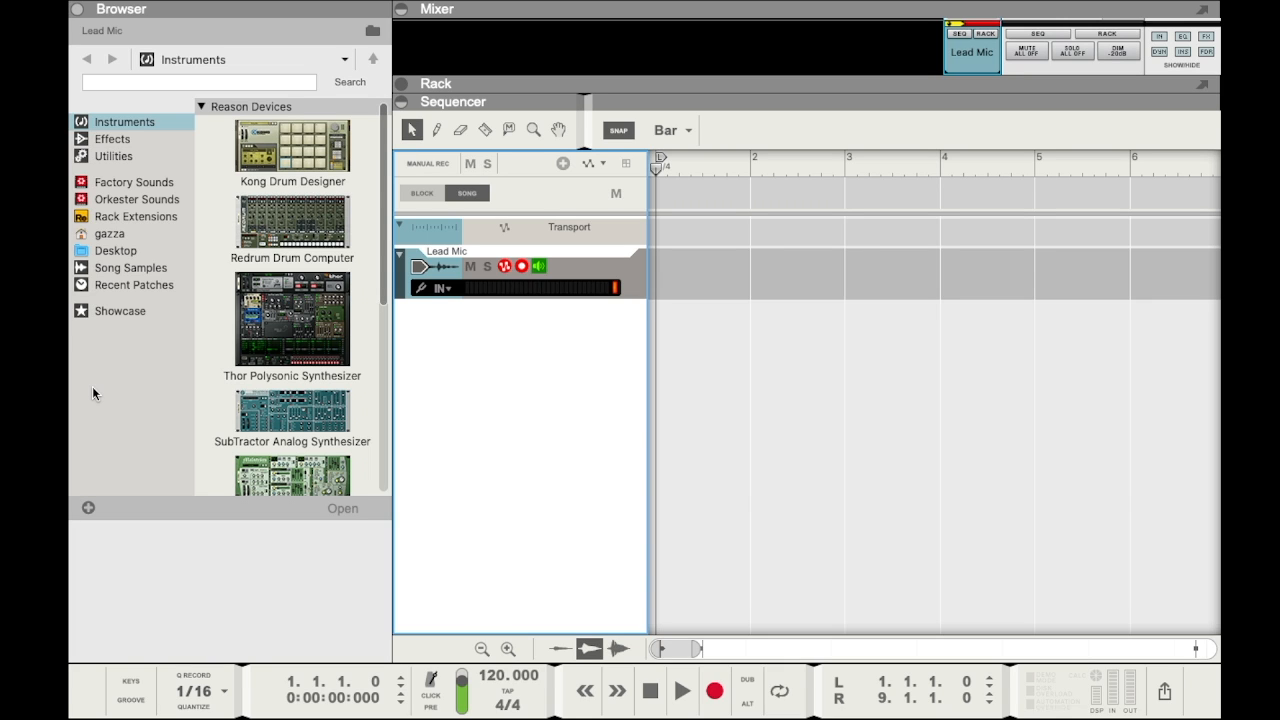
left_click(442, 289)
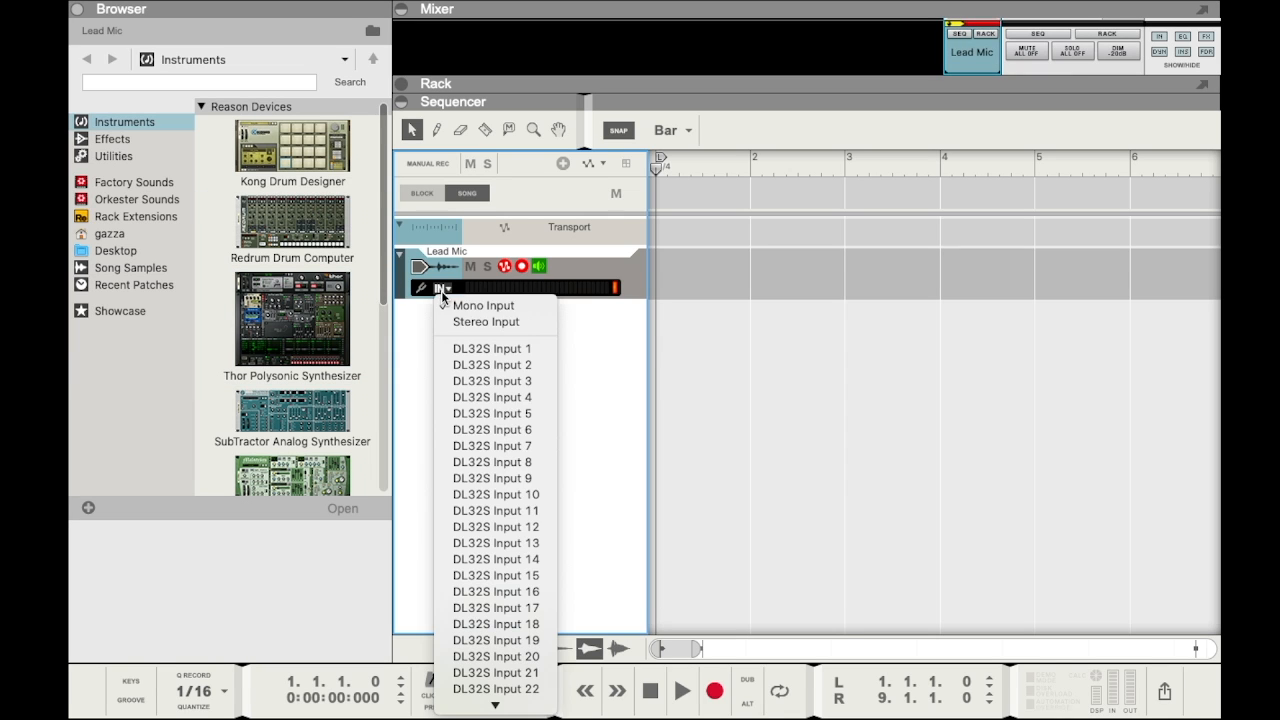
left_click(487, 622)
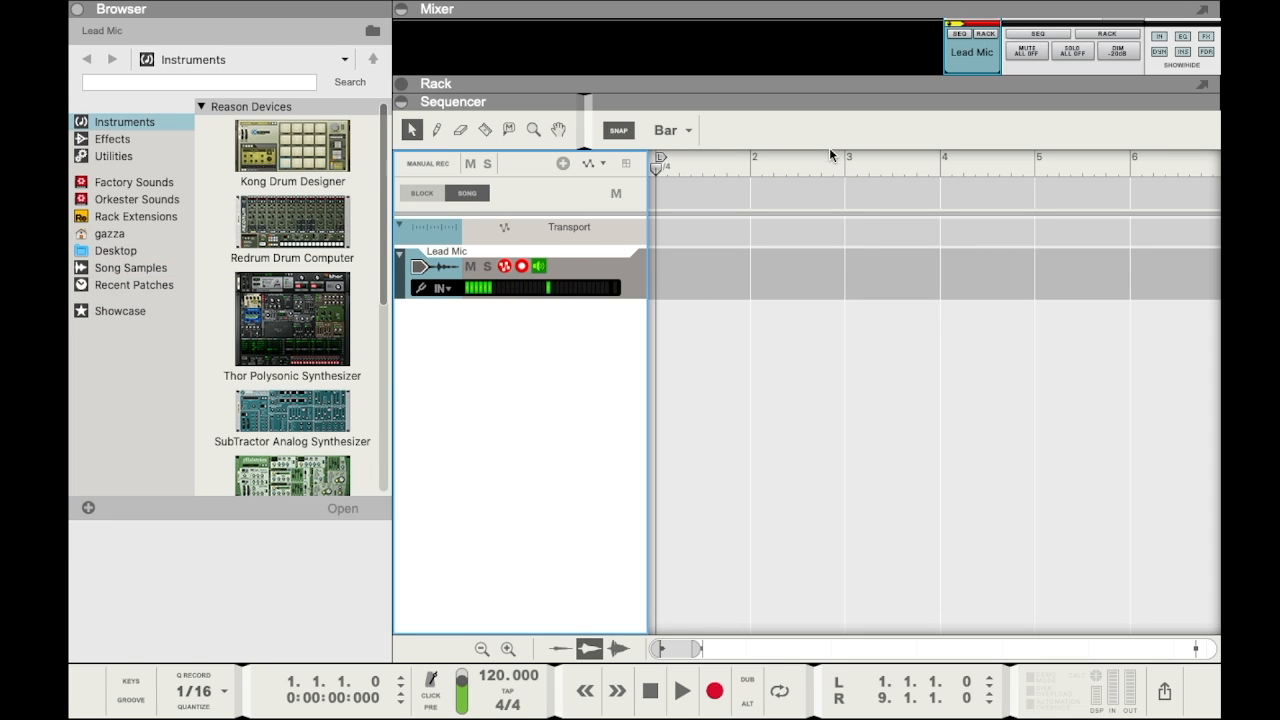
- Show the rack's rear and disconnect the Lead Mic track's right direct-out cable from the hardware interface's audio outputs
left_click(831, 106)
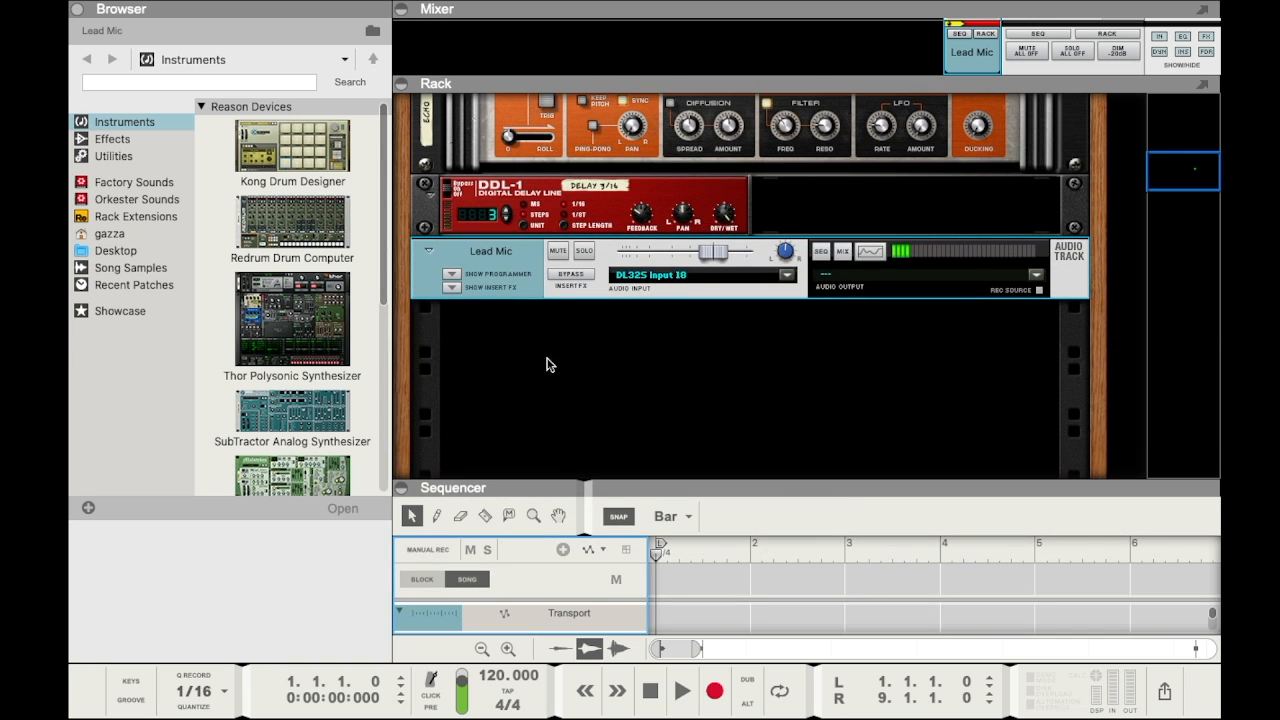
key("Tab")
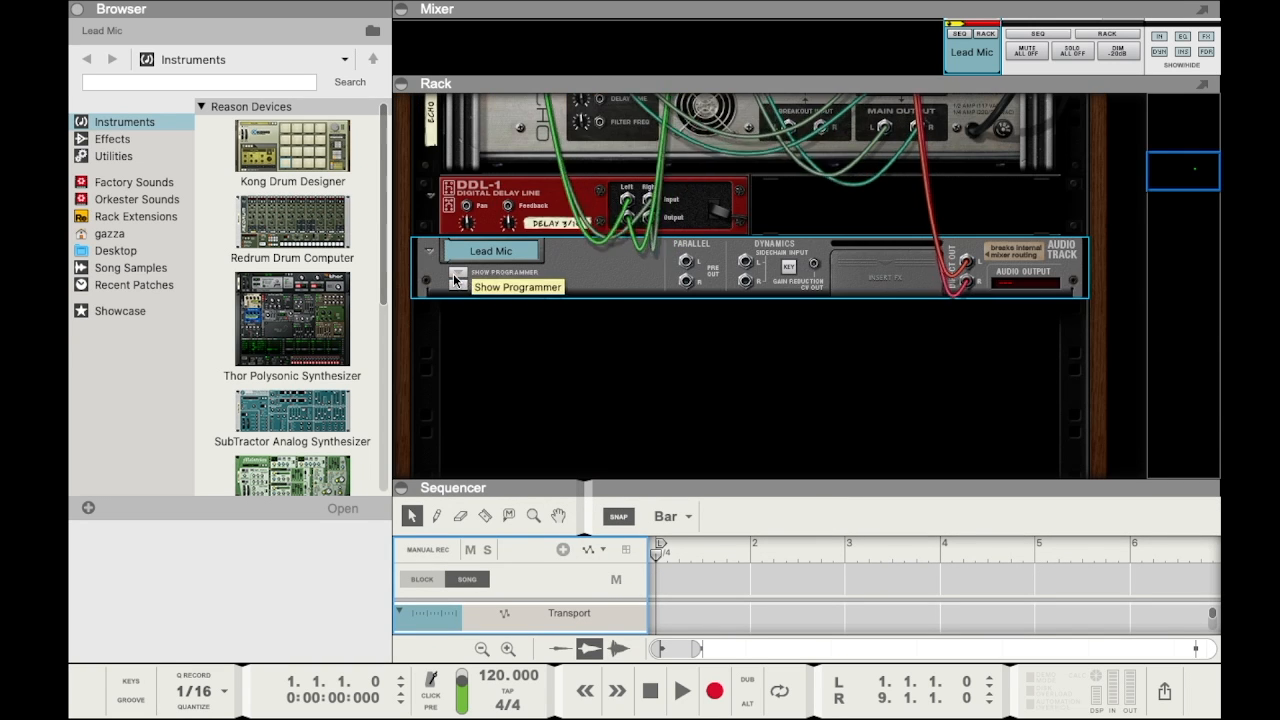
scroll(947, 398, "up", 5)
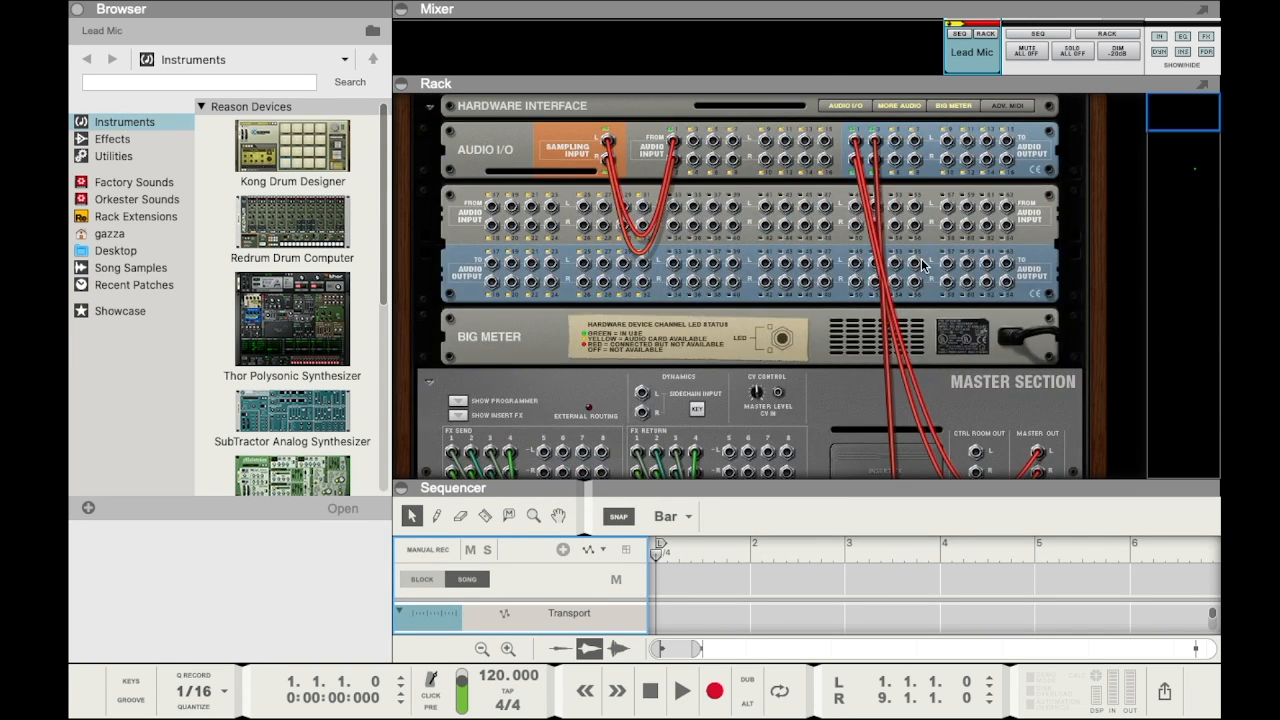
left_click(872, 170)
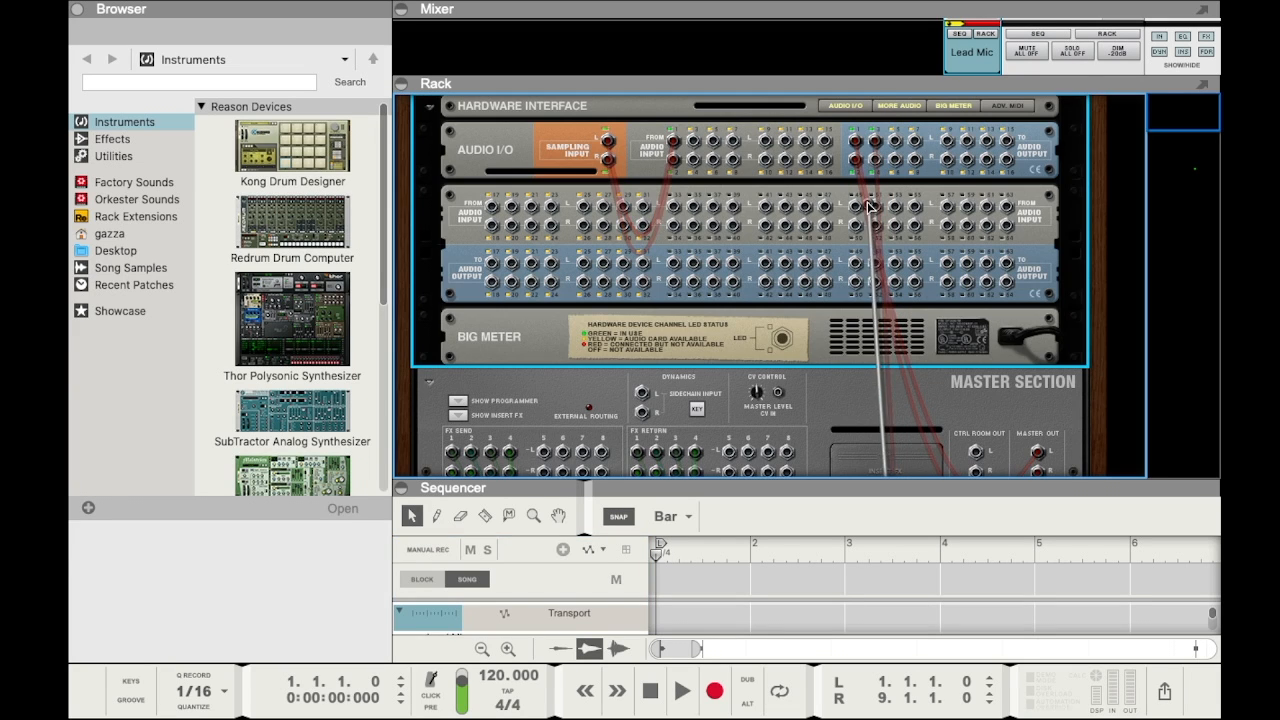
scroll(940, 207, "down", 10)
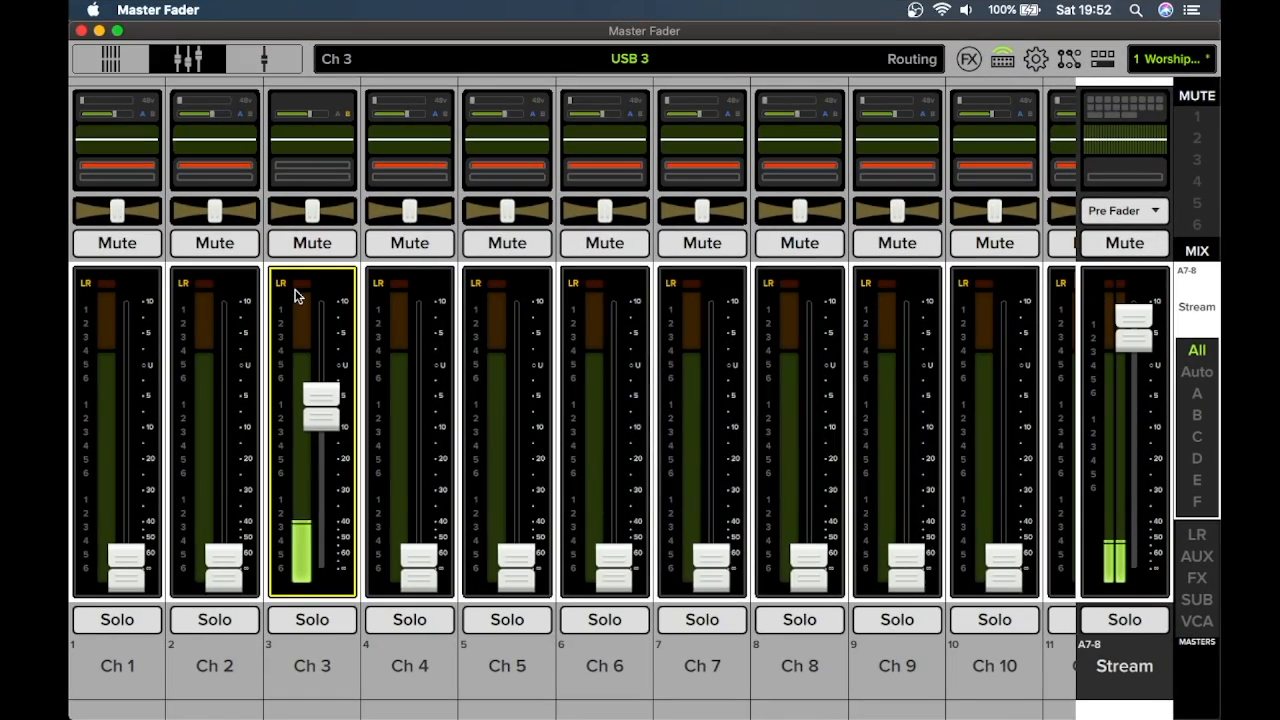
- Switch to Reason and examine how the Lead Mic's direct output is cabled to the hardware interface's audio outputs
mouse_move(70, 203)
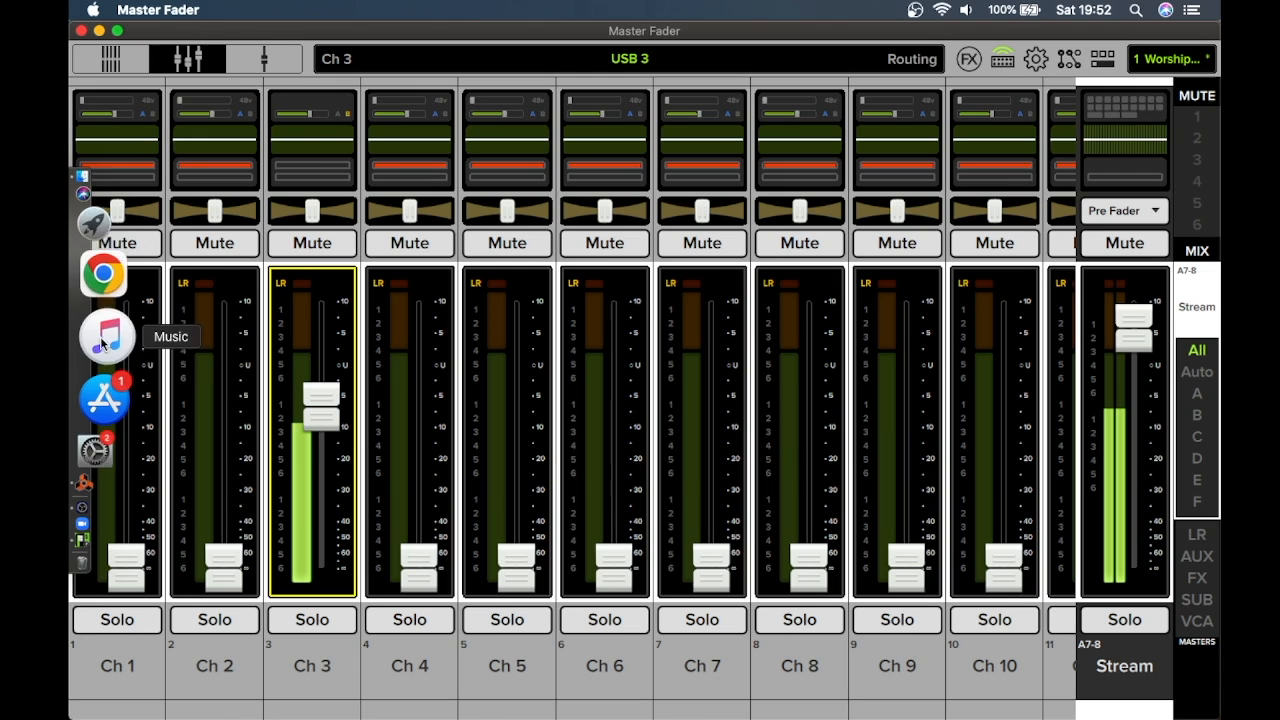
left_click(104, 392)
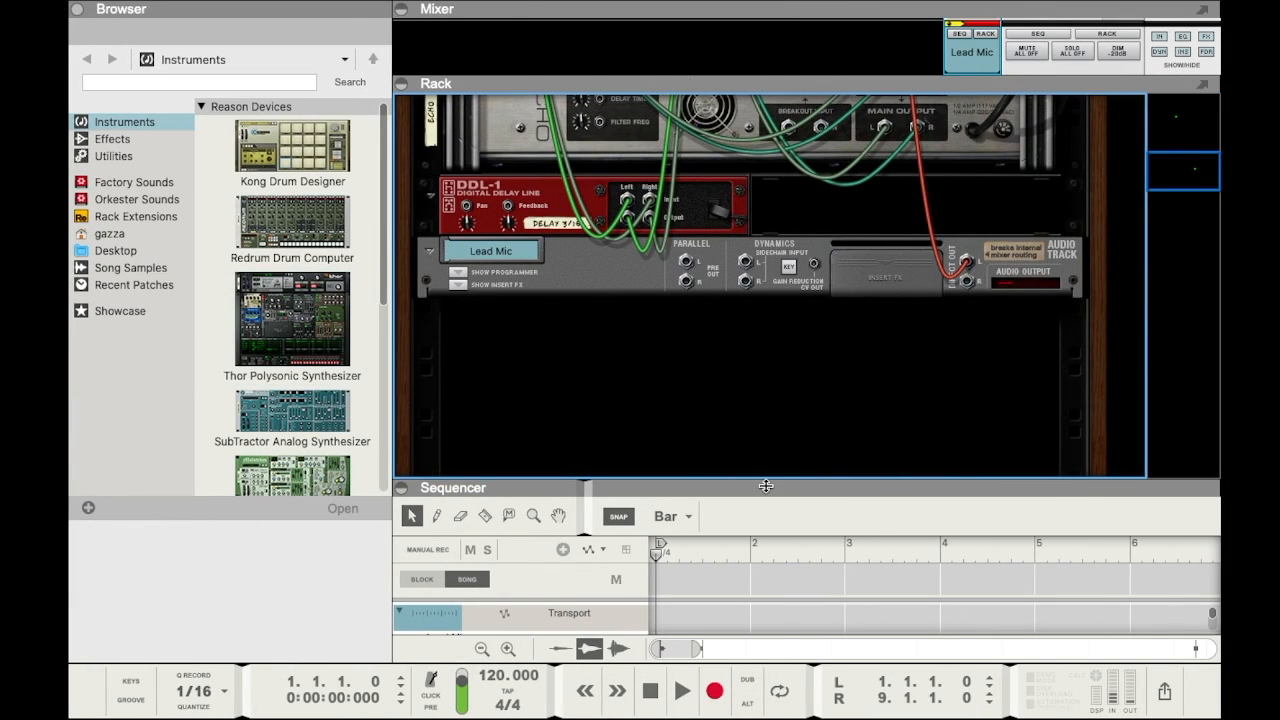
mouse_move(743, 482)
left_mouse_down()
mouse_move(743, 390)
mouse_move(745, 474)
left_mouse_up()
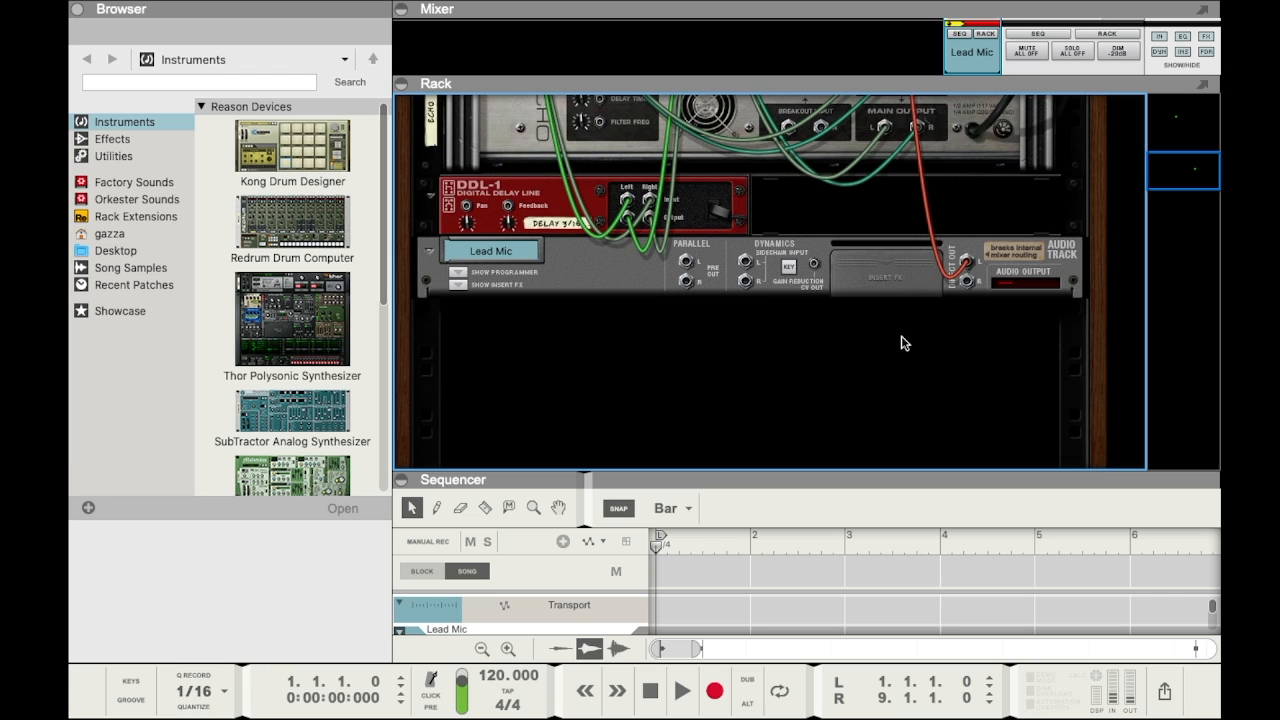
scroll(903, 343, "up", 10)
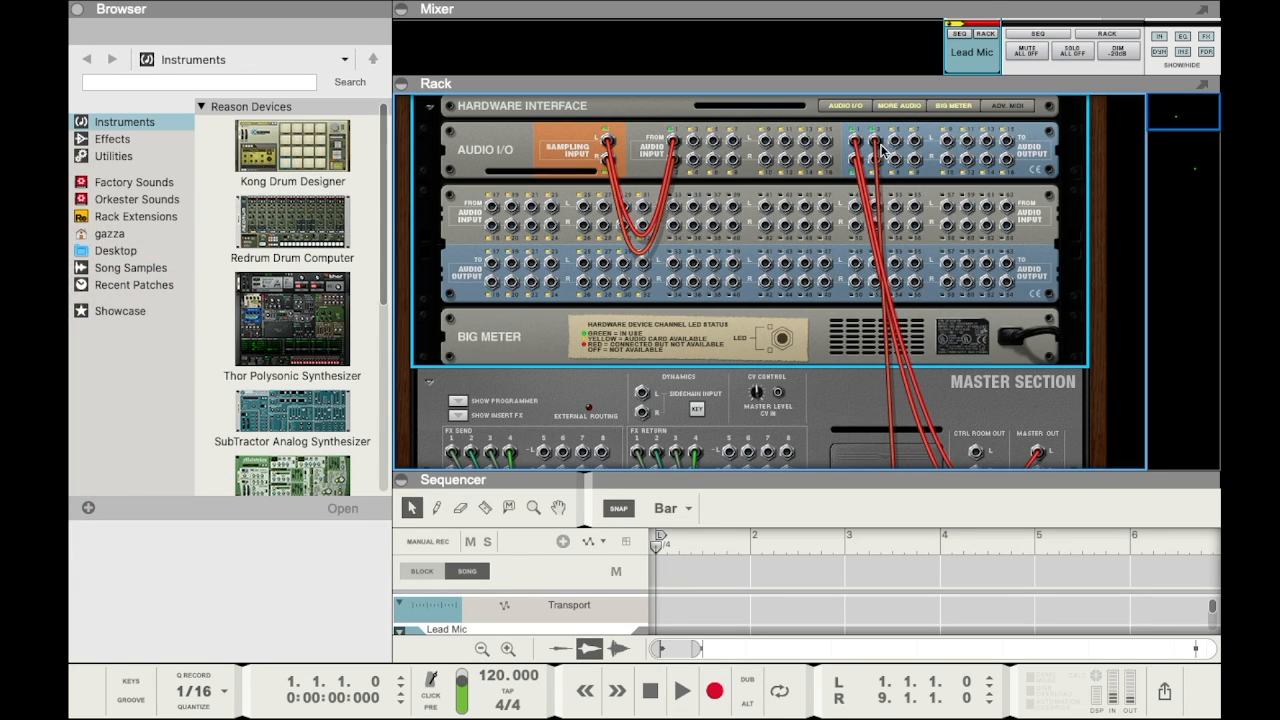
- Switch to Master Fader and try routing USB 1 to Ch 8 in the Input B matrix, removing the connection again
mouse_move(70, 341)
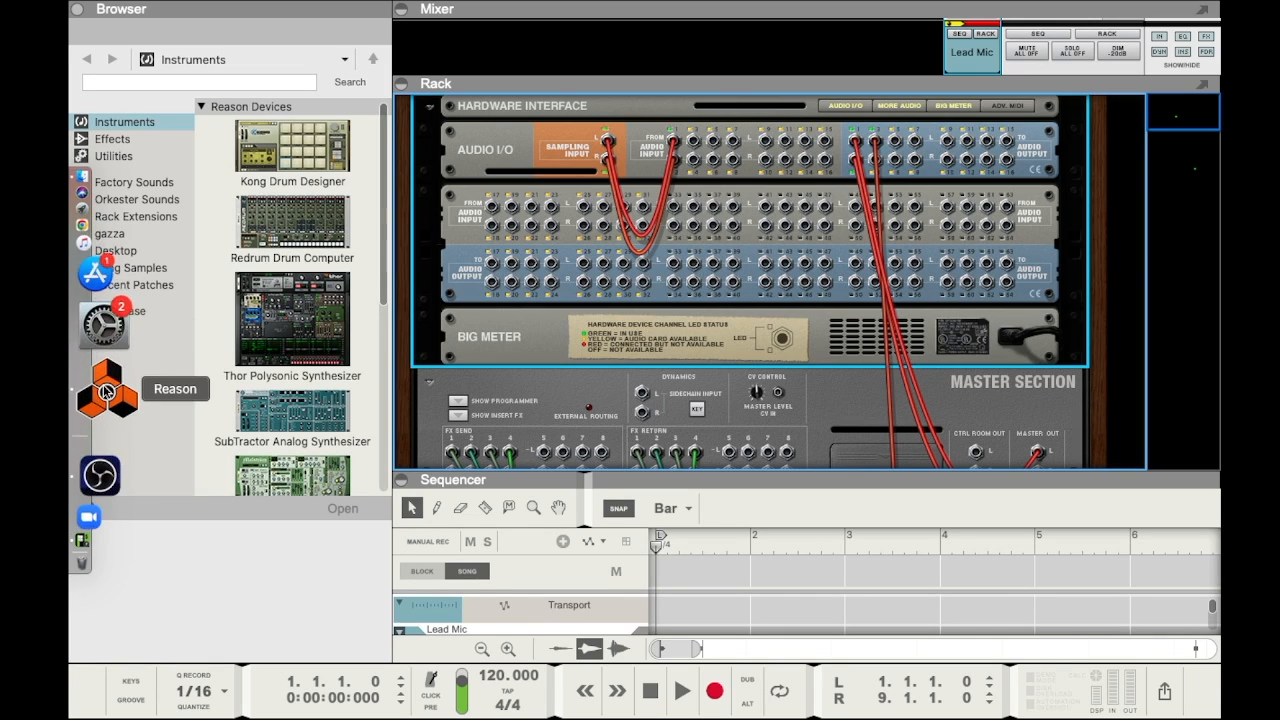
left_click(105, 450)
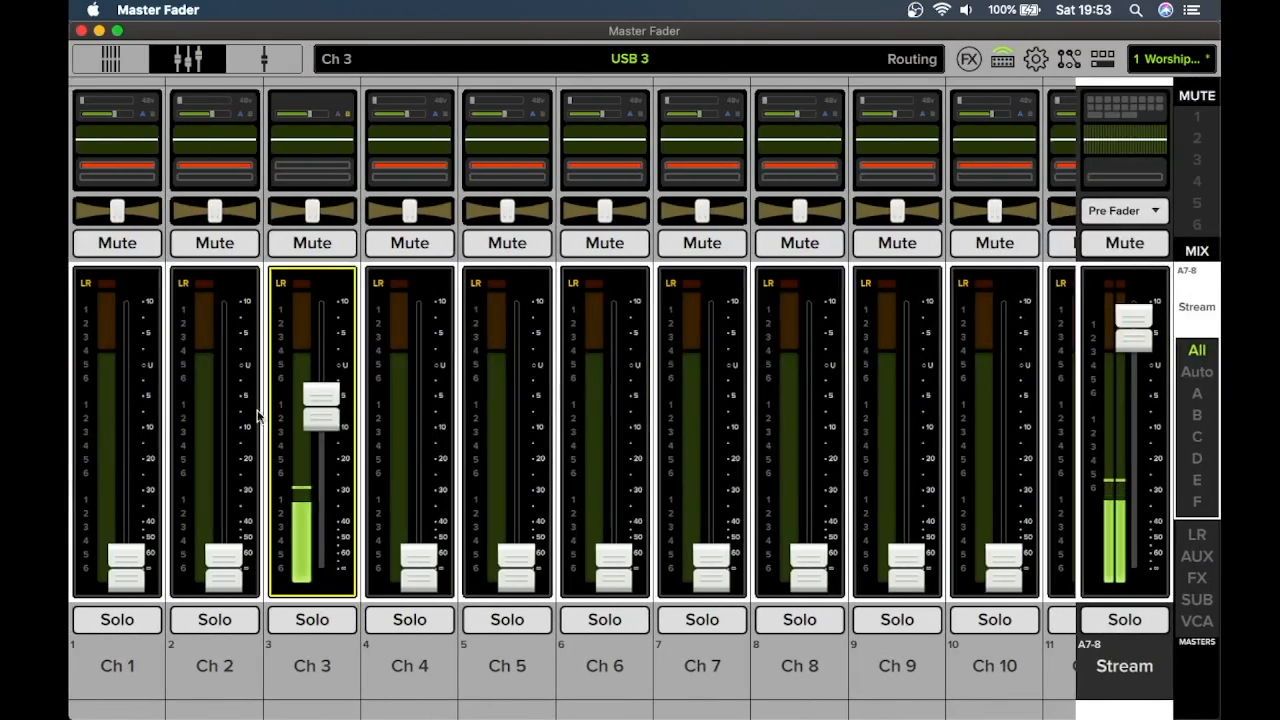
left_click(1067, 60)
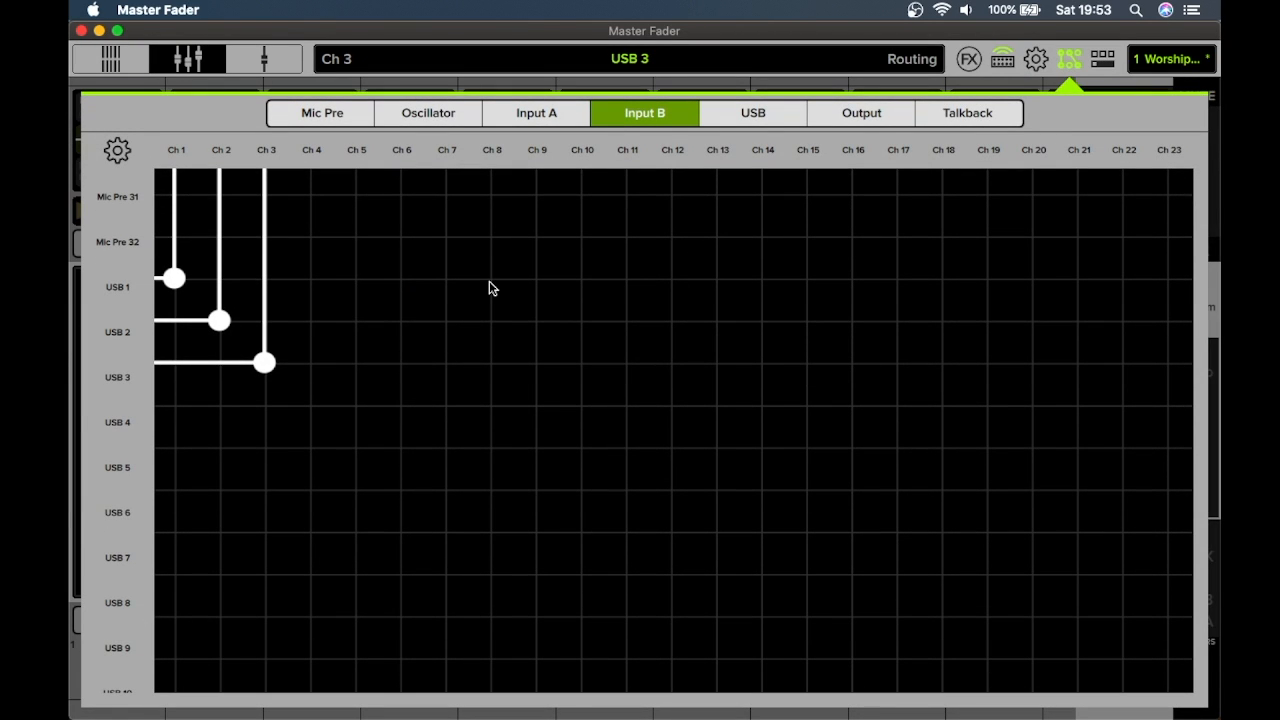
left_click(490, 287)
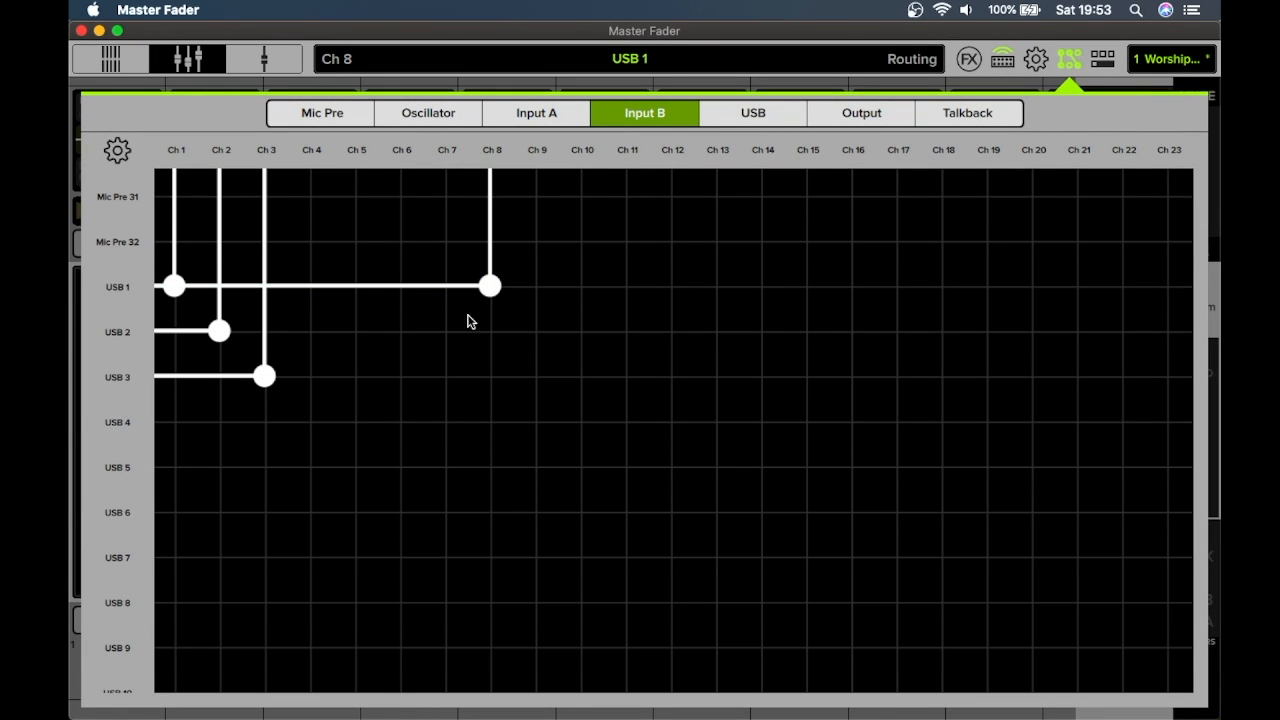
left_click(490, 287)
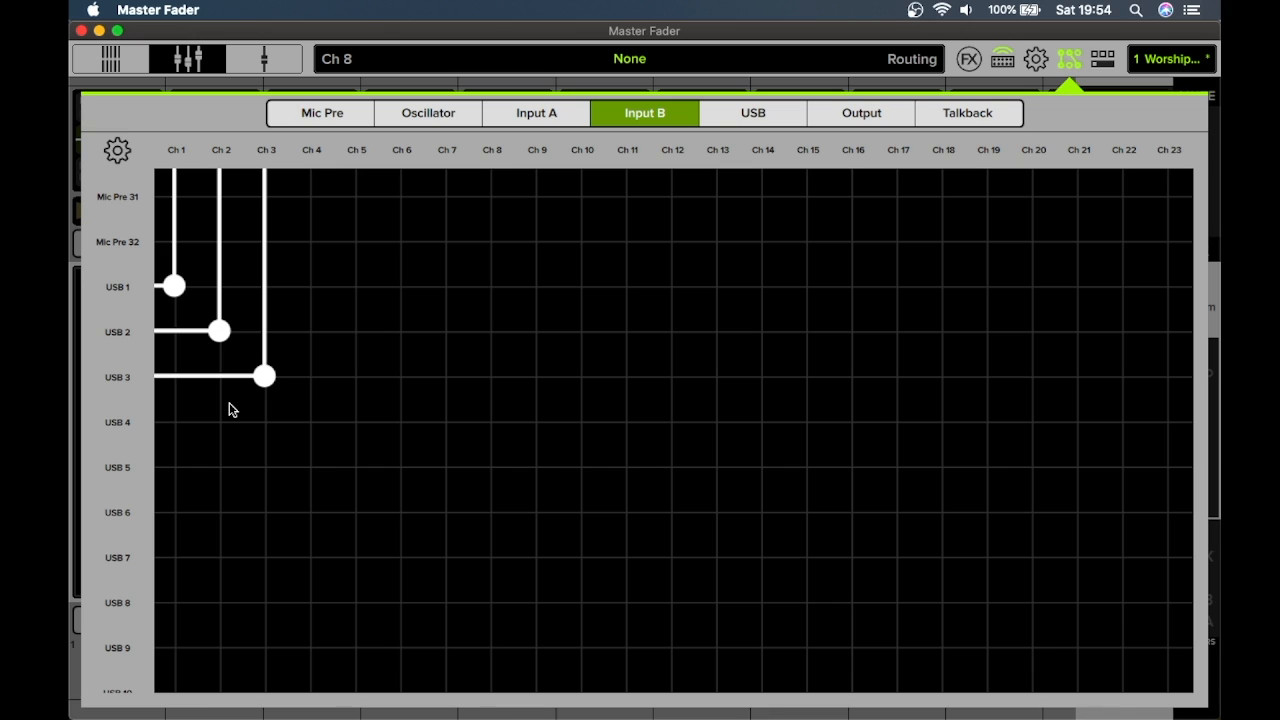
- Move the USB 3 connection from Ch 3 to Ch 9 in the Input B matrix and return to the mixer
left_click(264, 376)
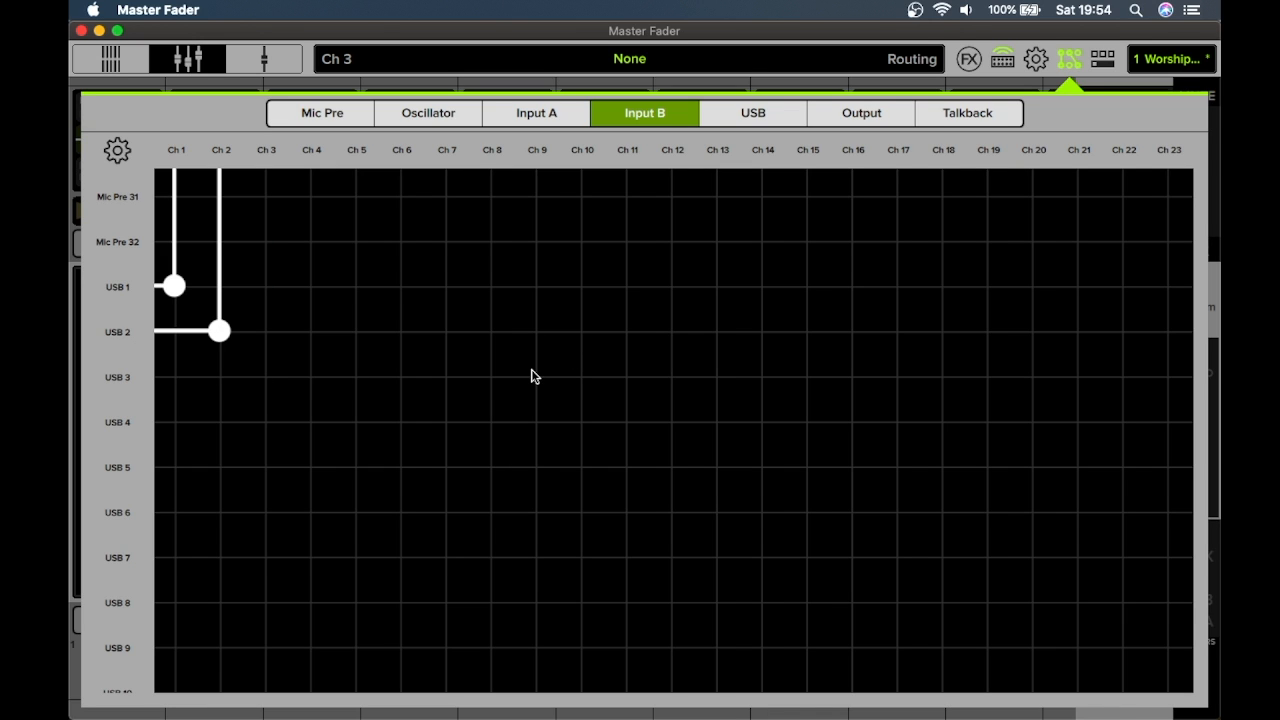
left_click(535, 380)
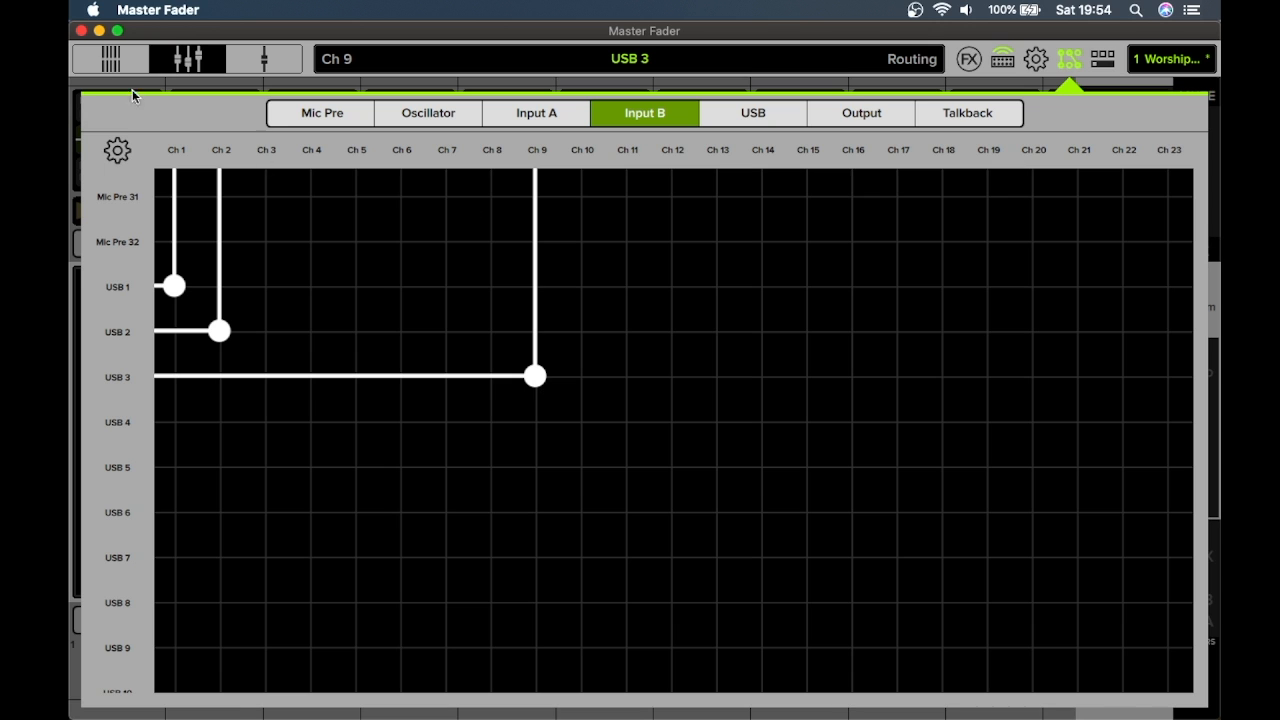
left_click(207, 55)
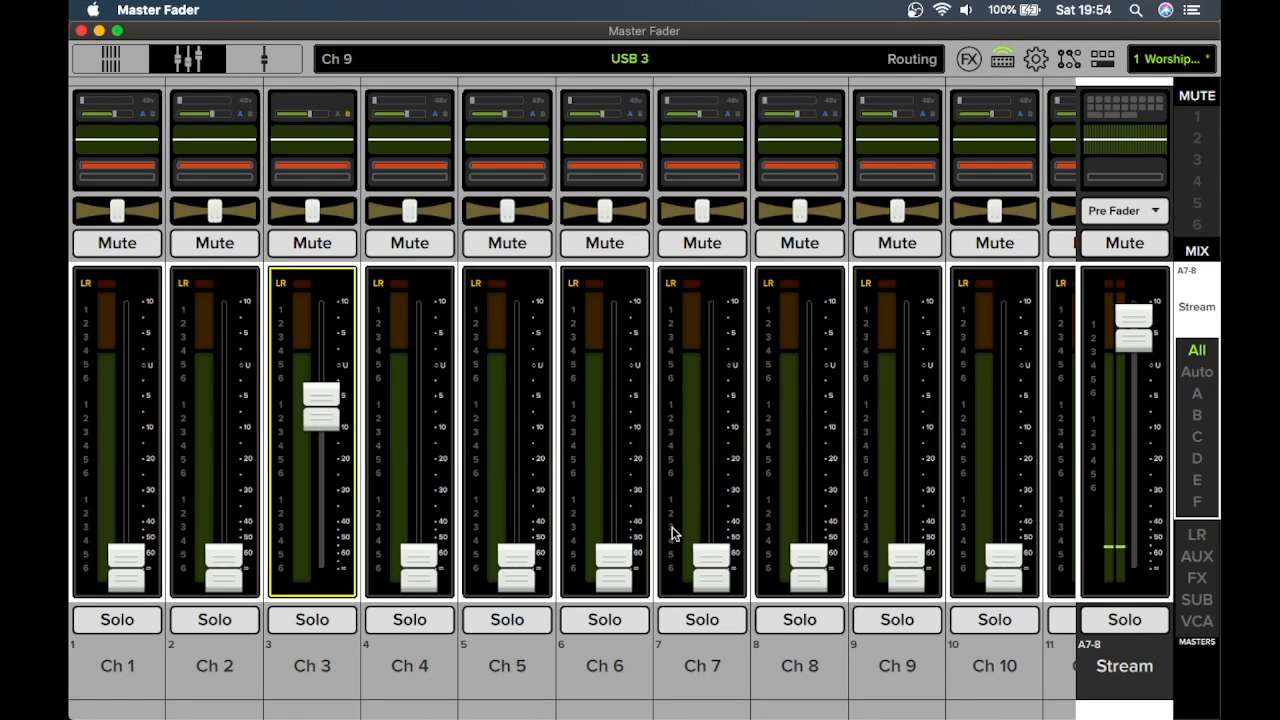
- Raise Ch 9 to about -6.6 dB in the Stream mix and switch its input source to B
left_click_drag(908, 562, 901, 393)
left_click(881, 112)
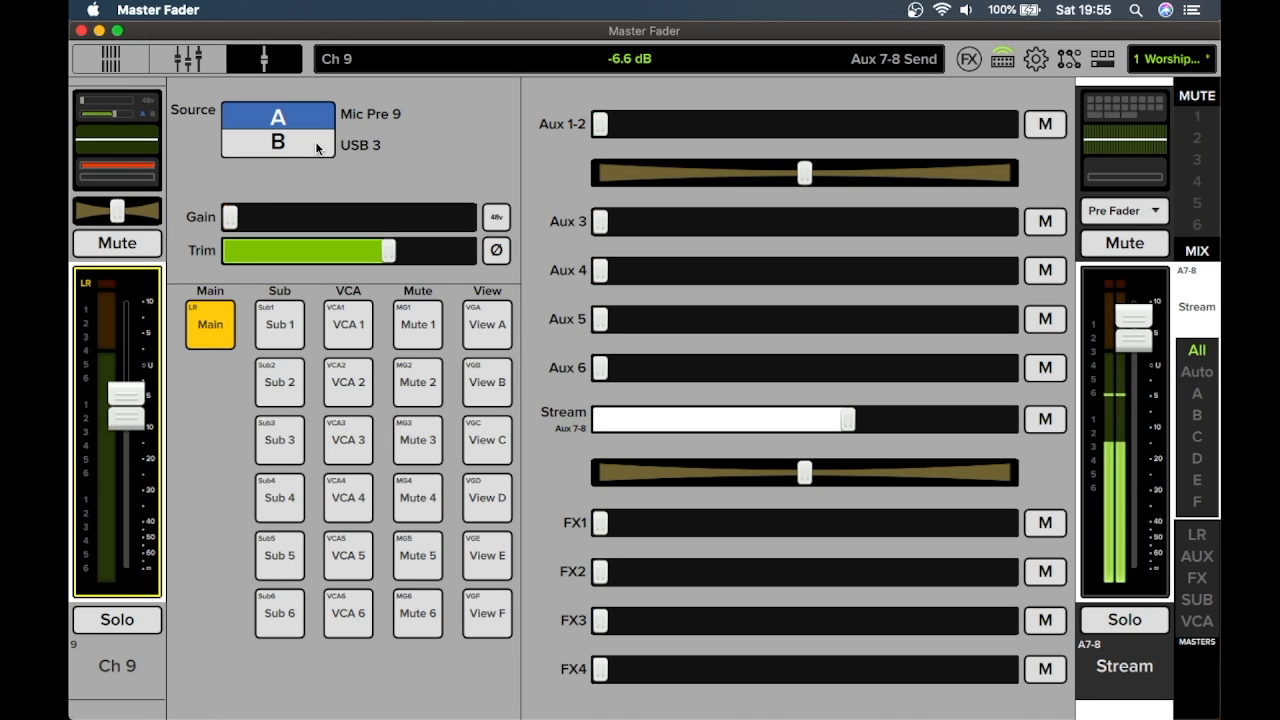
left_click(316, 148)
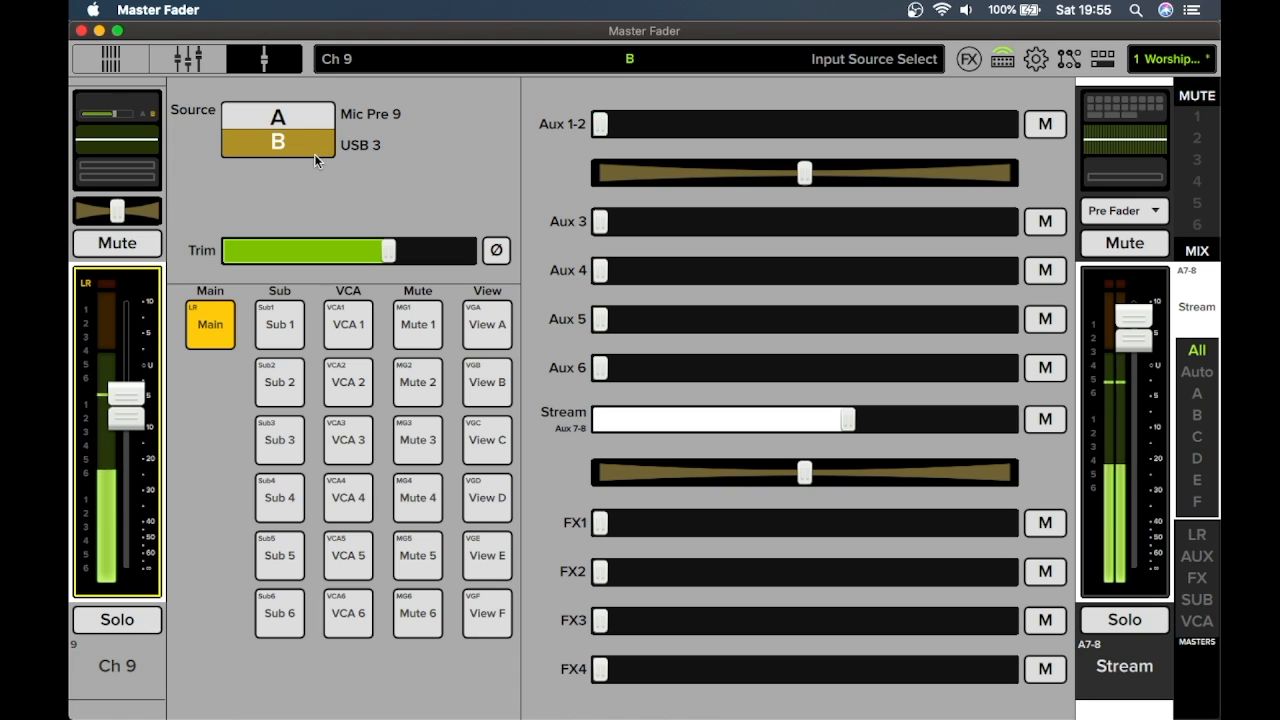
left_click(196, 62)
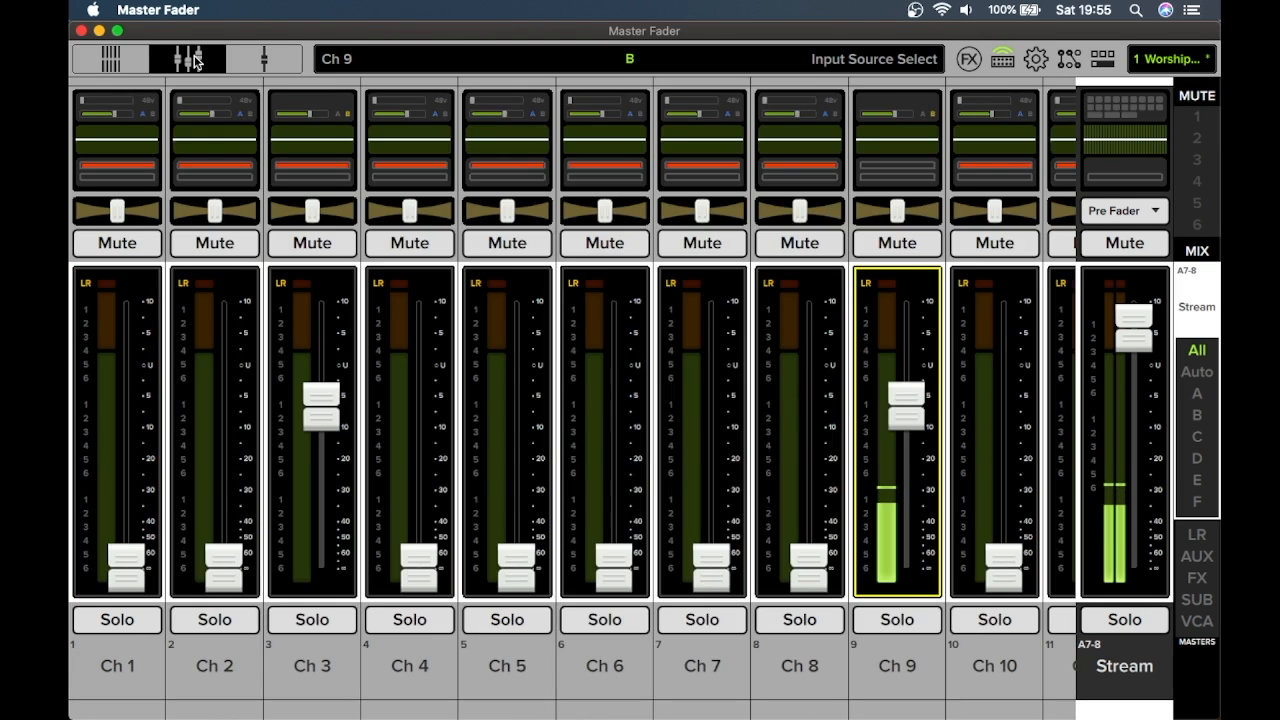
- Return USB 3 from Ch 9 to Ch 3 in the Input B matrix, trying it briefly on Ch 6
left_click(1066, 60)
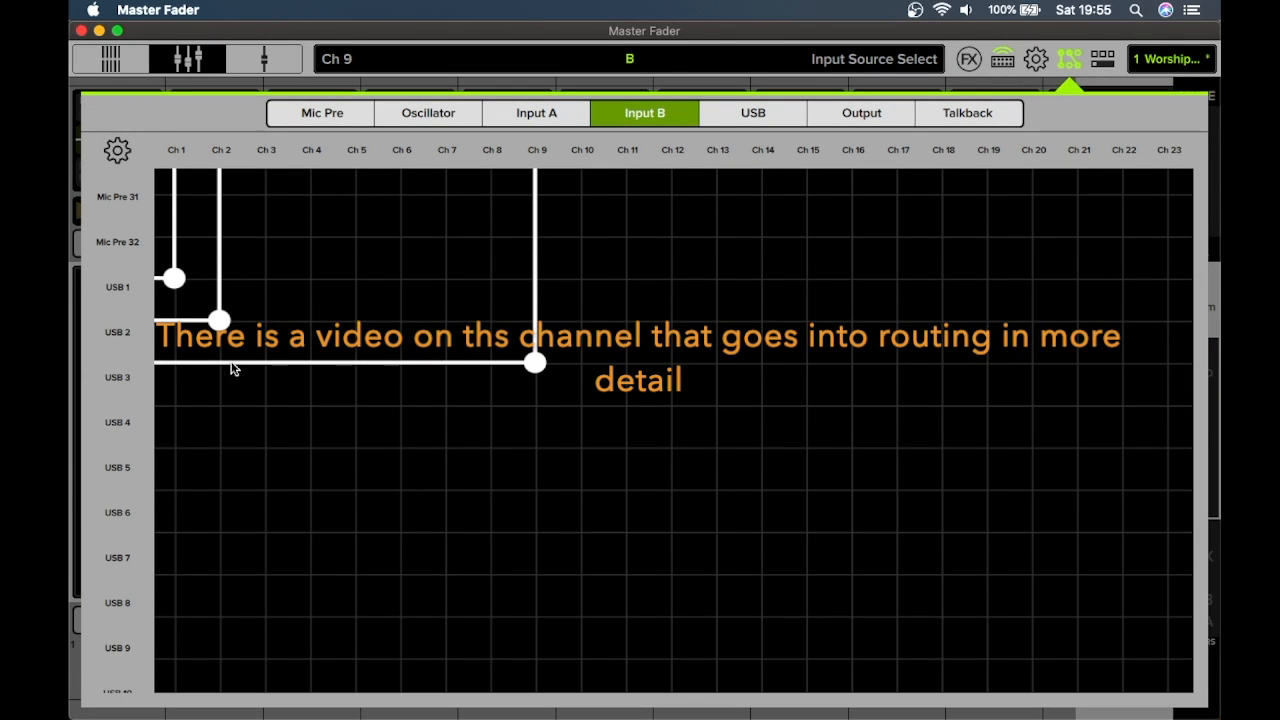
left_click(259, 364)
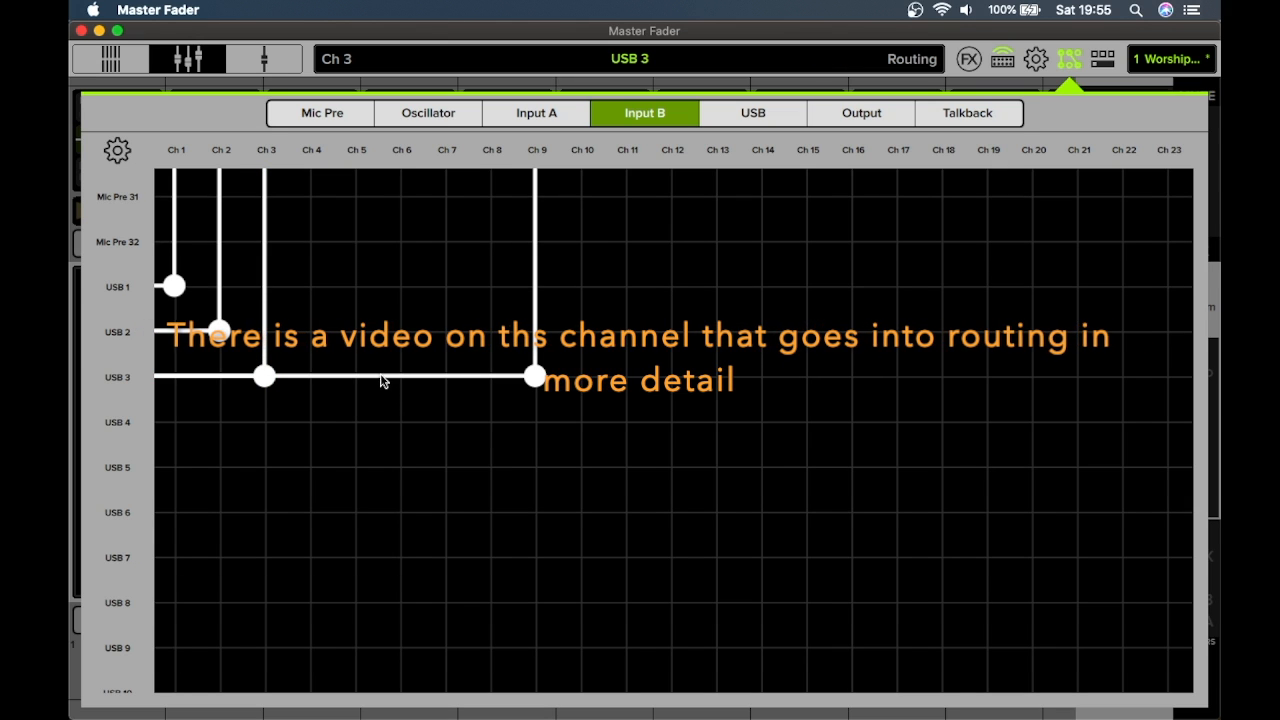
left_click(398, 386)
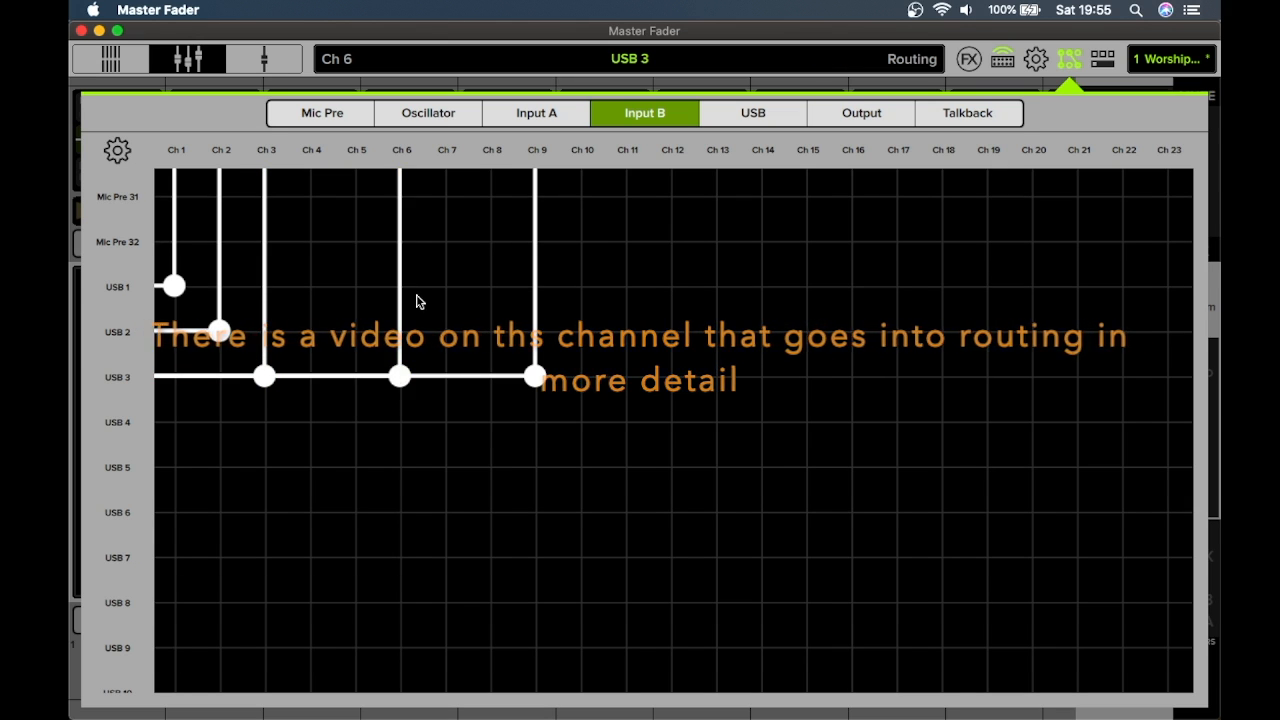
left_click(403, 393)
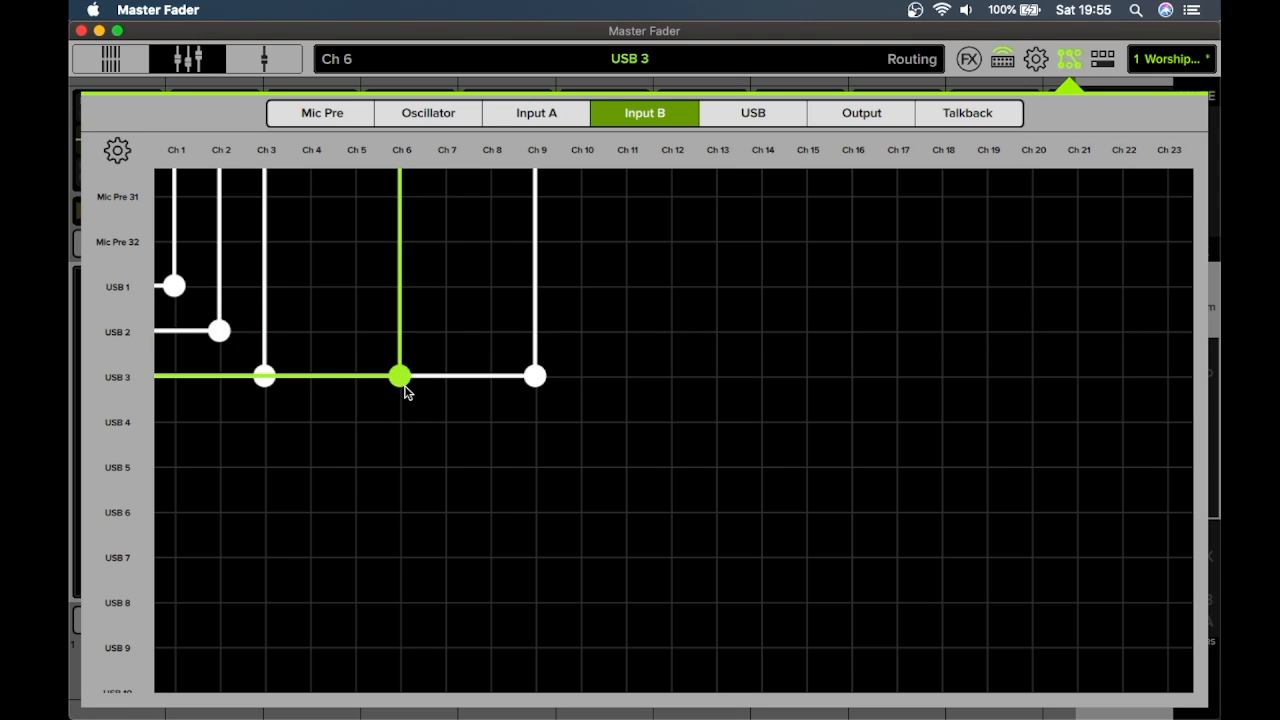
left_click(533, 376)
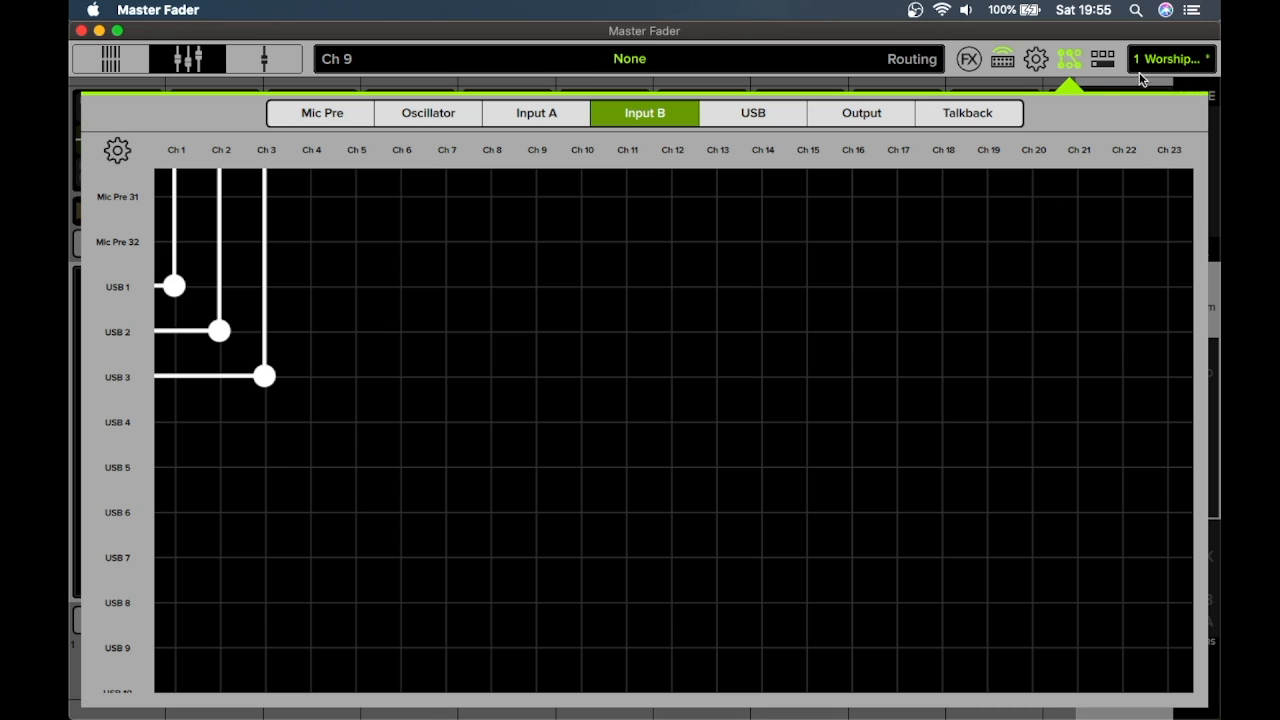
left_click(1069, 58)
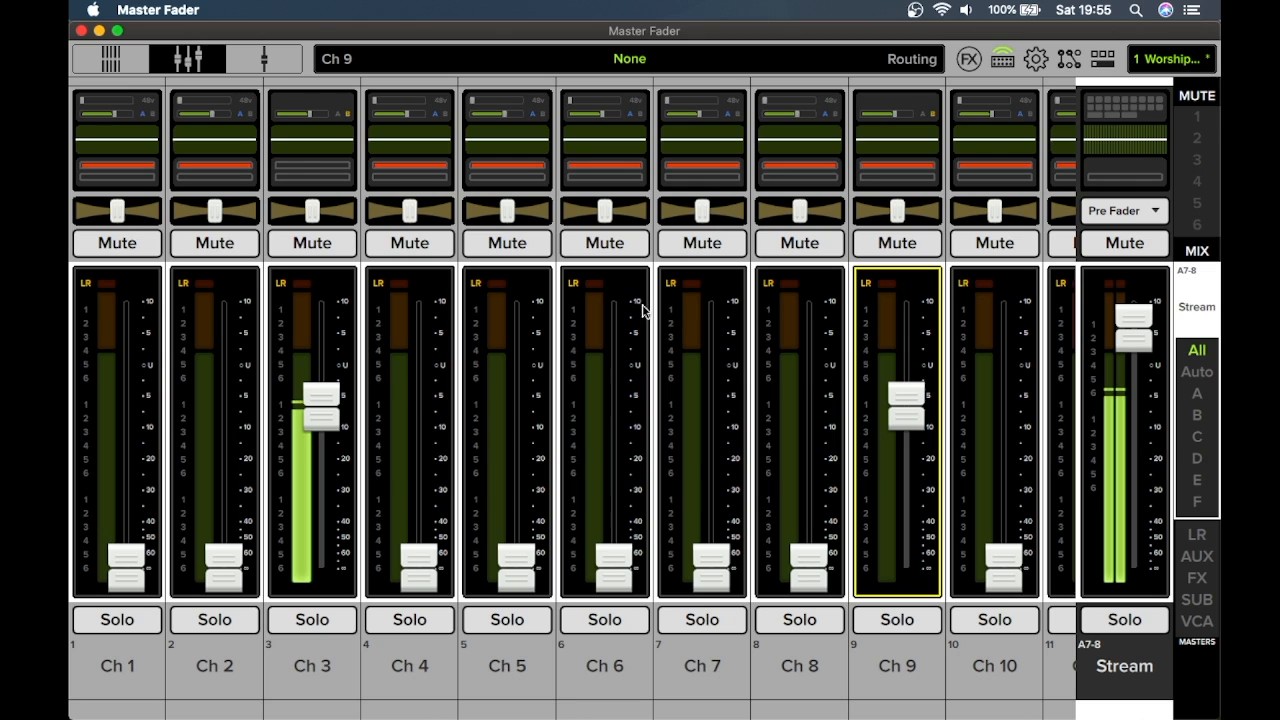
- Check which A and B input sources are assigned to Ch 9
left_click(900, 113)
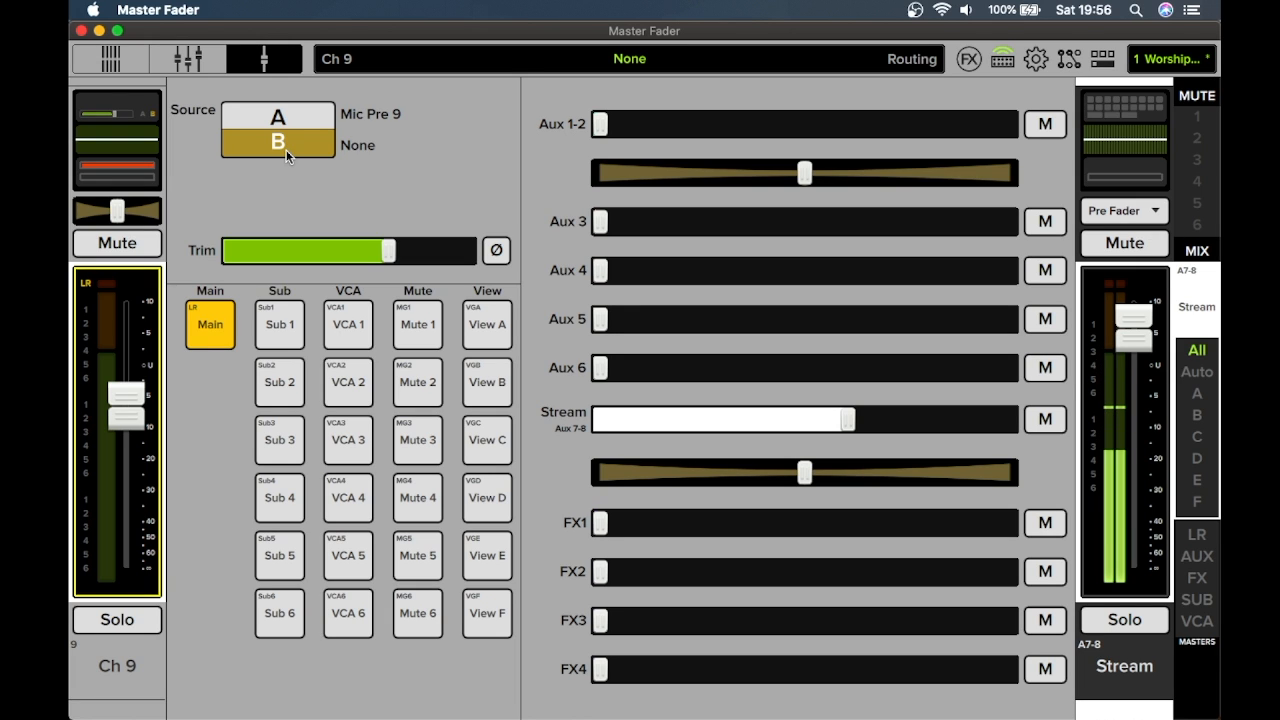
left_click(188, 58)
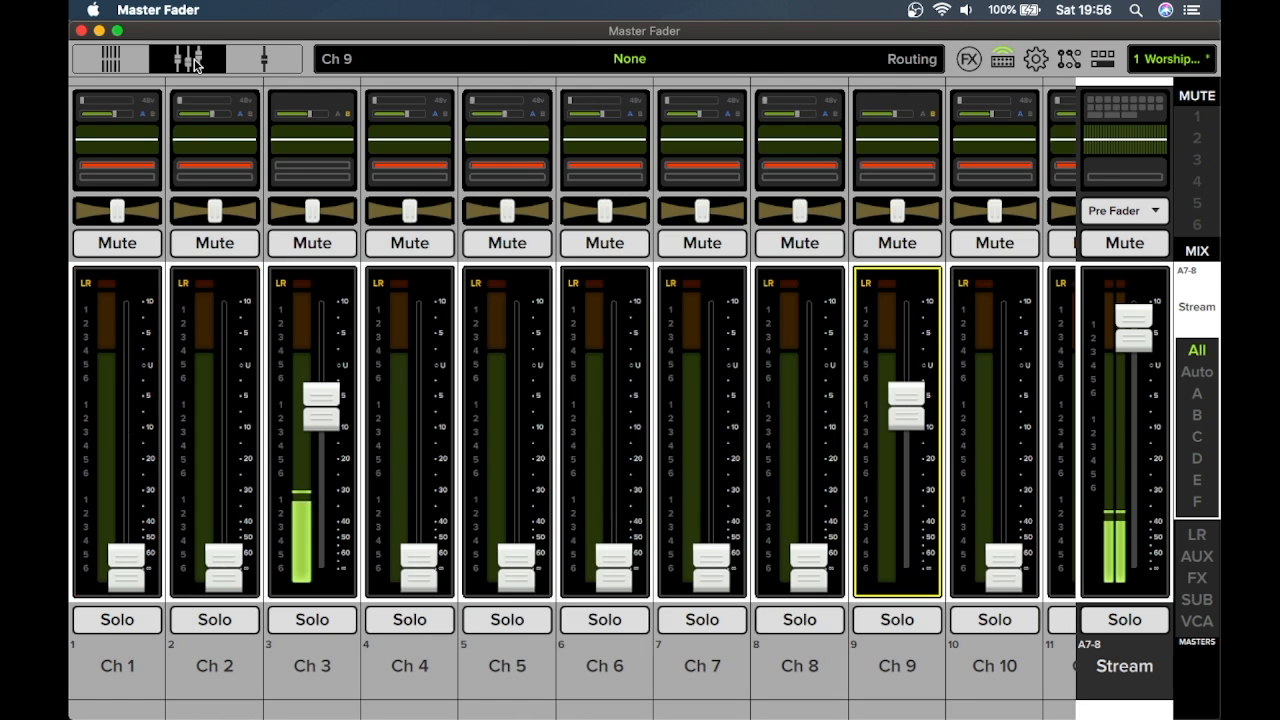
- Route USB 4 through USB 16 one-to-one to Ch 4 through Ch 16 in the Input B matrix and review the patch
left_click(1069, 58)
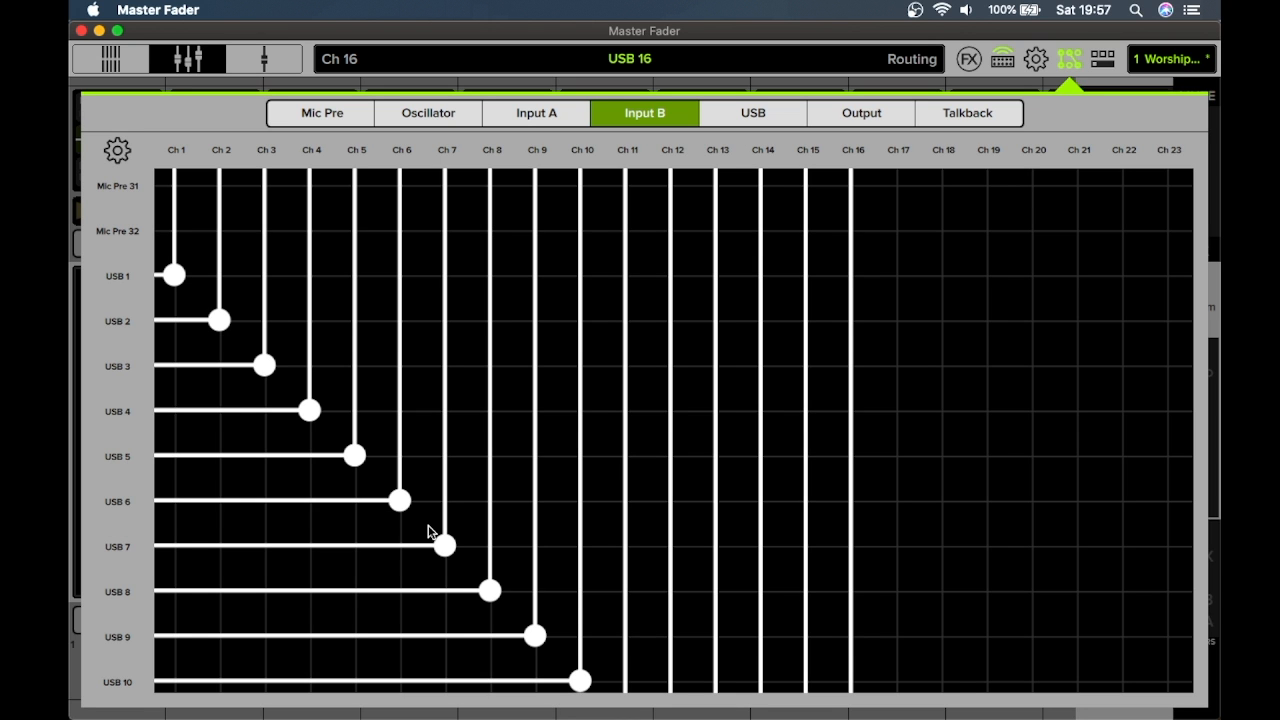
scroll(428, 532, "up", 5)
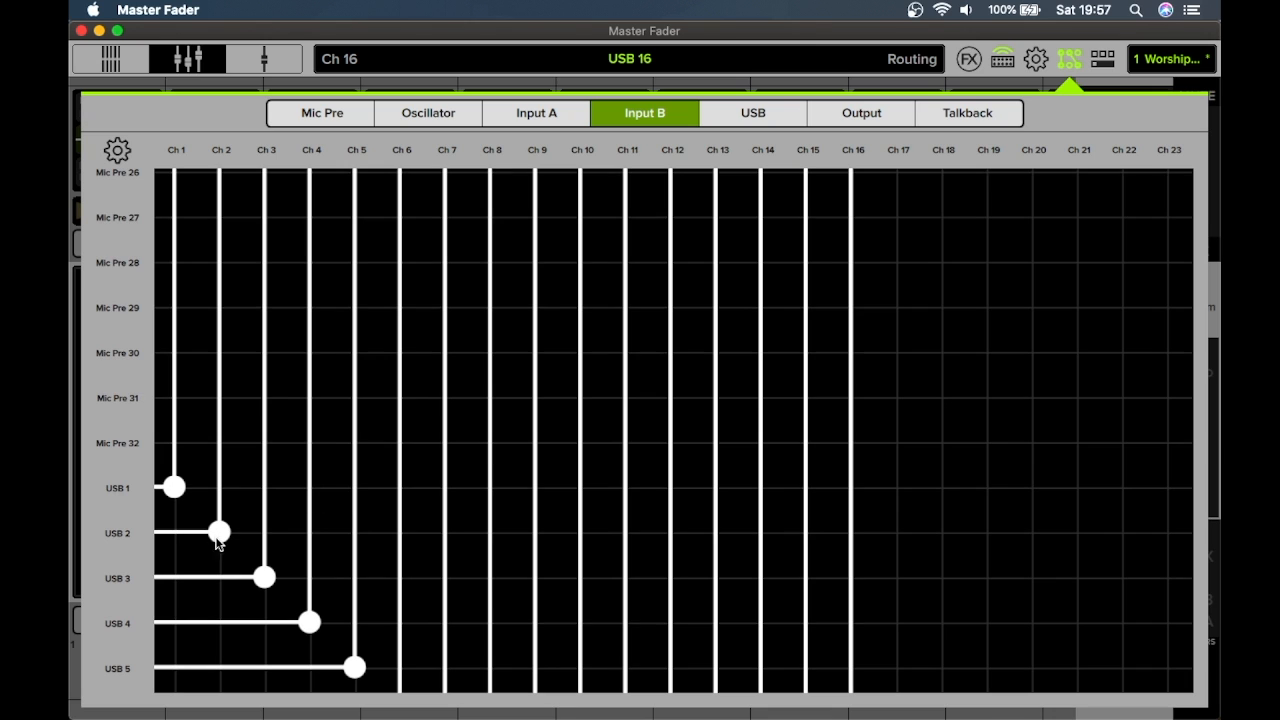
scroll(413, 424, "up", 1)
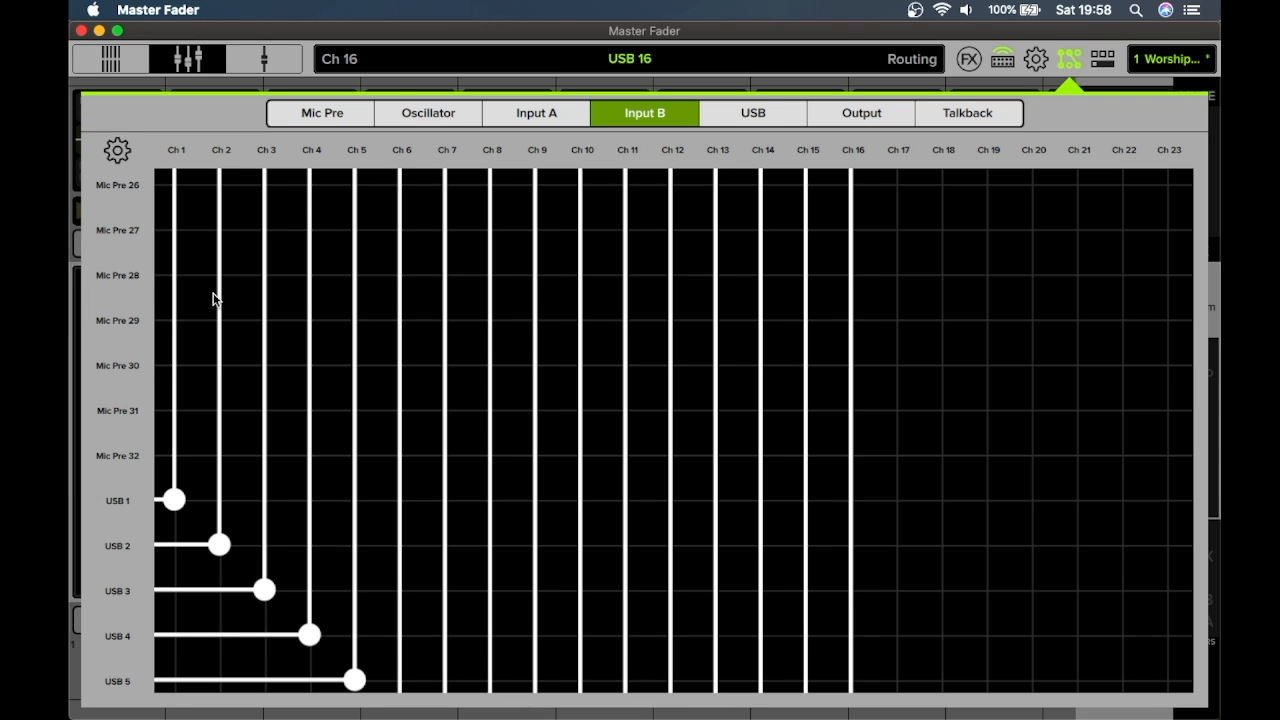
- Close the routing matrix and turn the Lead Mic send off in the Stream mix
left_click(204, 62)
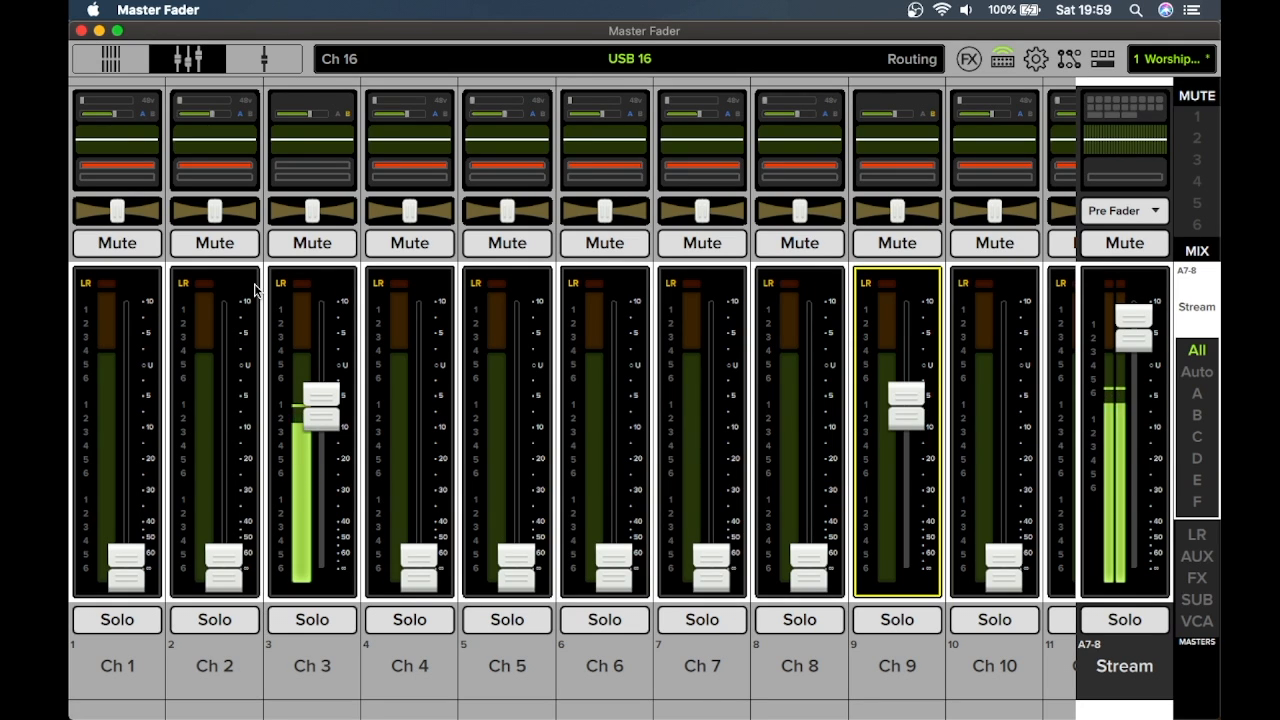
scroll(108, 265, "right", 10)
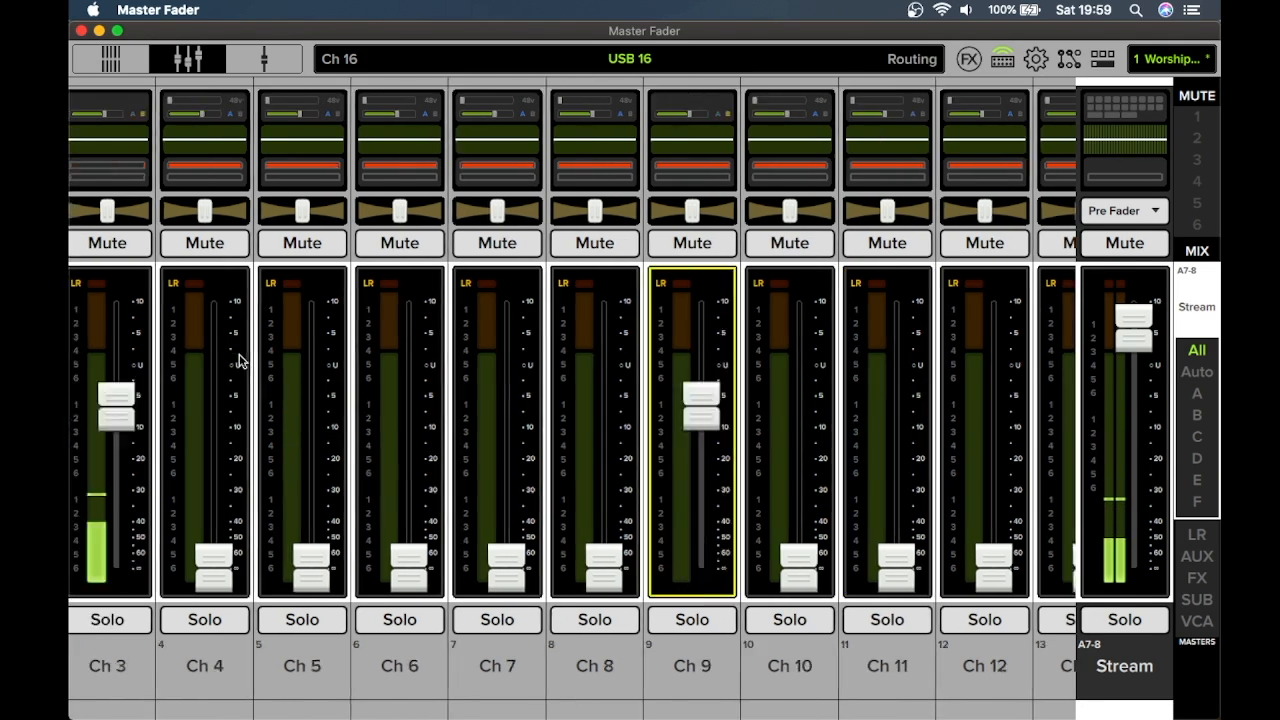
left_click_drag(329, 346, 305, 600)
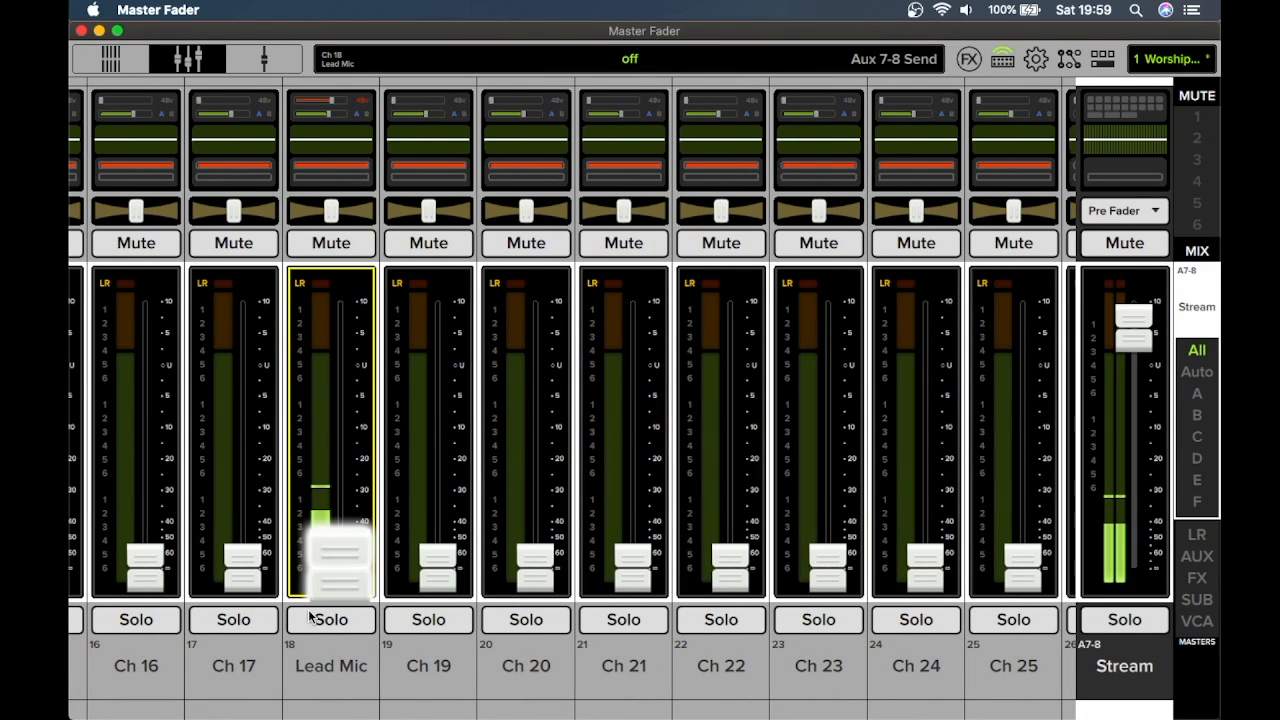
- Turn the Ch 9 send off and set the Ch 3 send to about 0.9 dB in the Stream mix
scroll(293, 465, "left", 8)
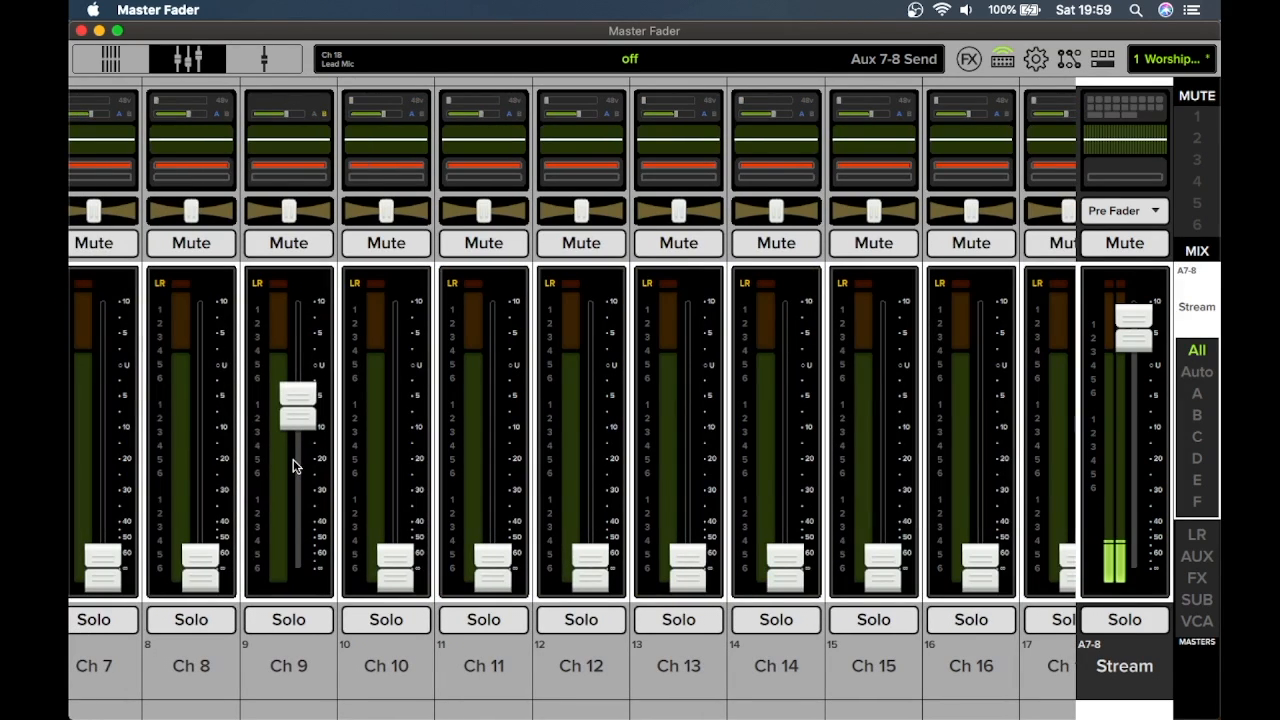
scroll(289, 421, "left", 5)
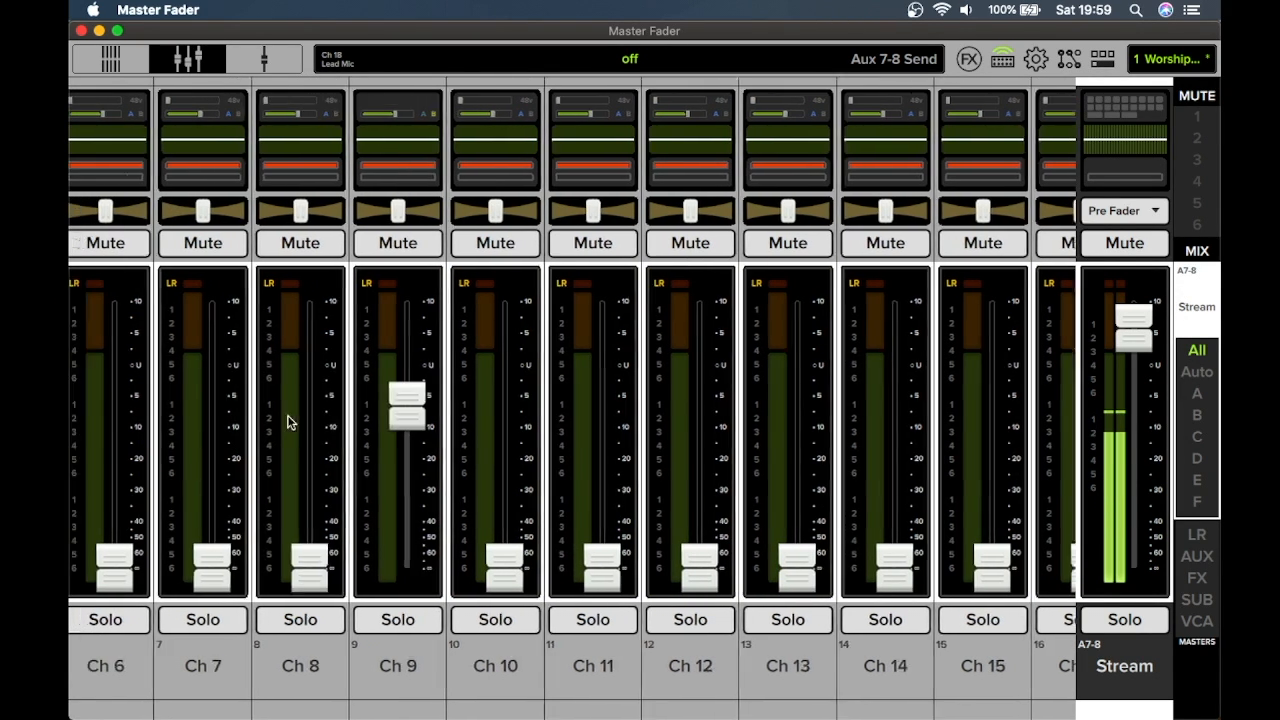
scroll(286, 423, "right", 5)
left_click_drag(305, 410, 332, 590)
scroll(212, 478, "left", 5)
left_click_drag(214, 477, 205, 369)
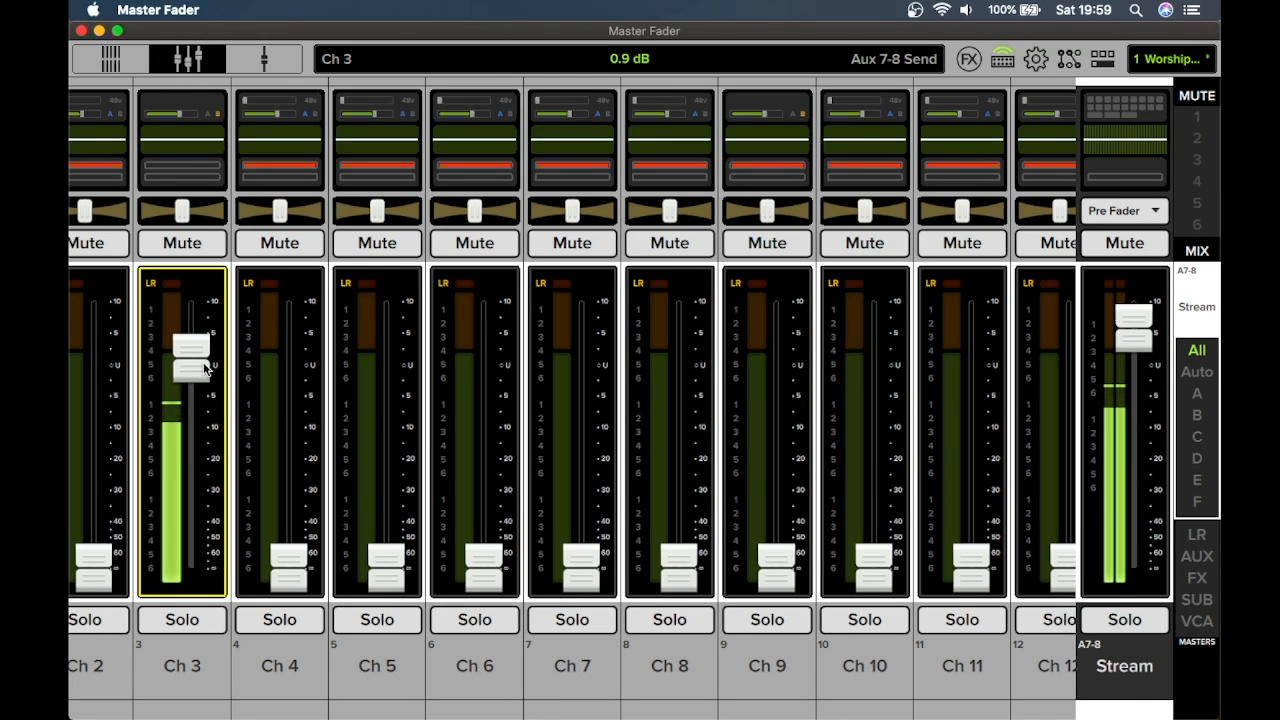
- In the Aux 1-2 mix, set the Ch 3 send to about 1.6 dB and turn the Lead Mic send off
left_click(1205, 314)
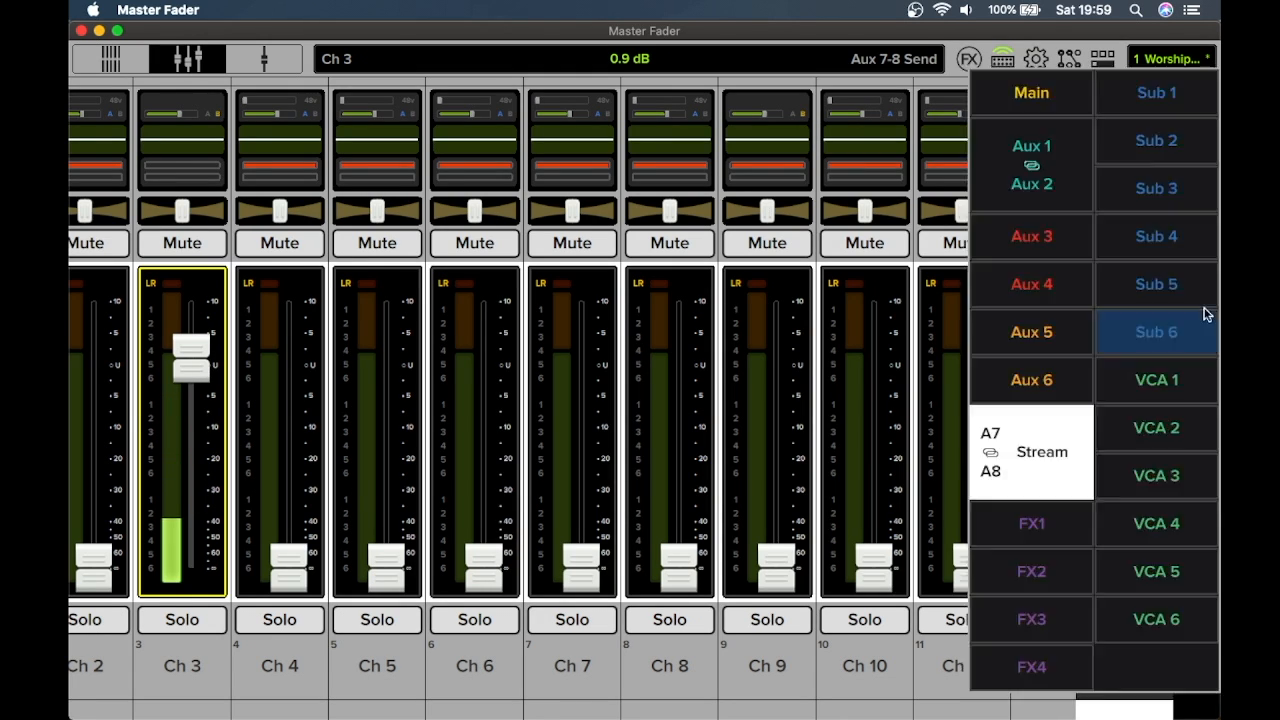
left_click(1019, 193)
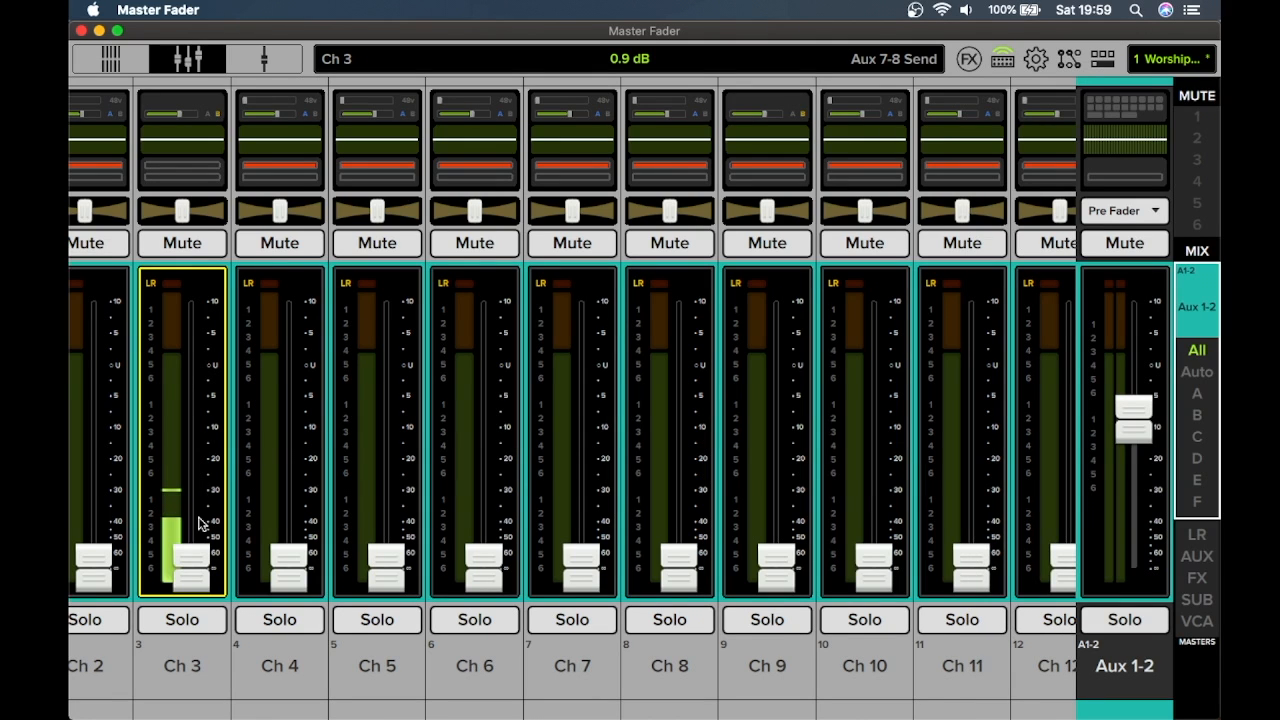
left_click_drag(185, 563, 194, 349)
scroll(458, 390, "right", 10)
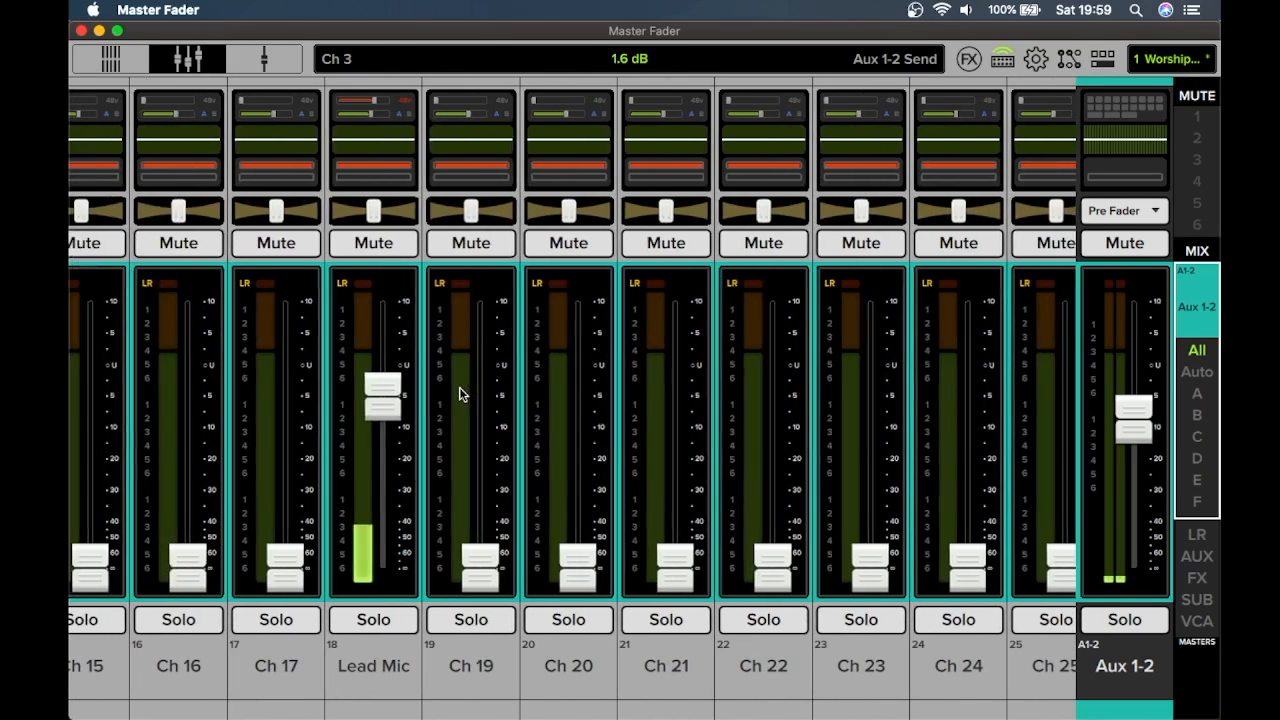
left_click_drag(403, 390, 385, 560)
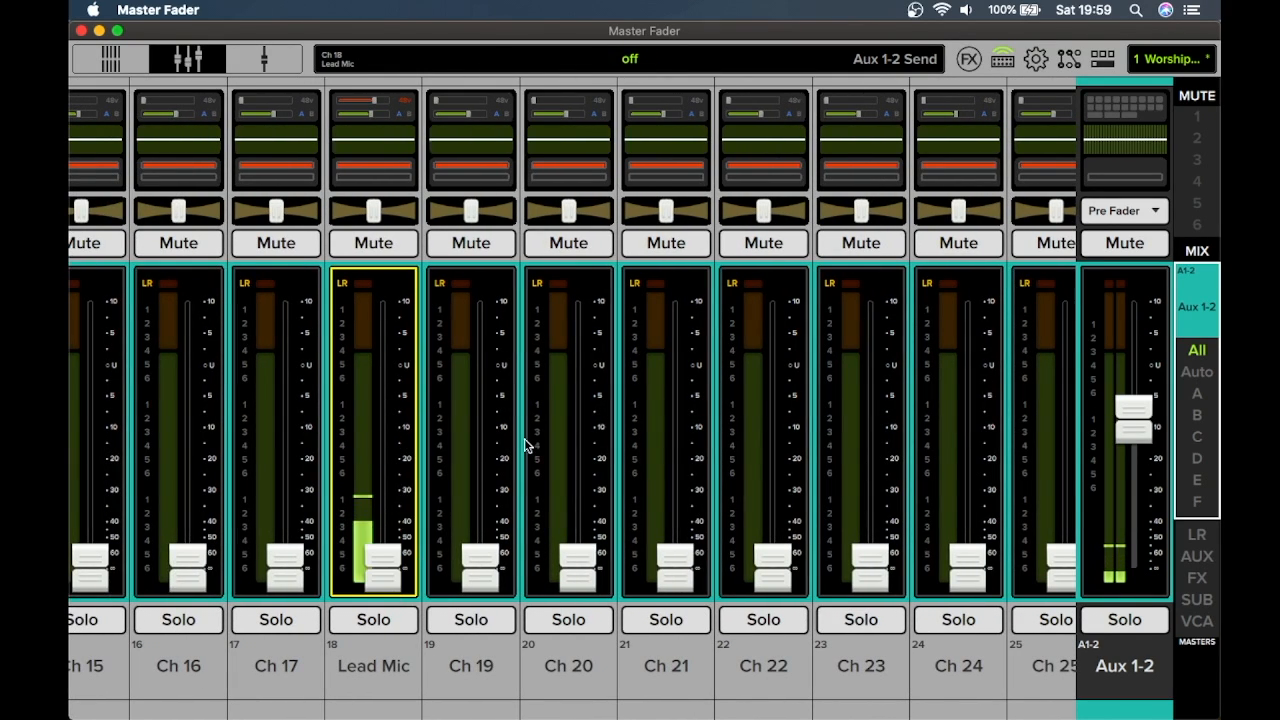
- Try gate thresholds up to about -36.4 dB on Ch 3, reset the threshold to -80 dB and return to the mixer overview
scroll(527, 445, "left", 5)
scroll(527, 445, "left", 5)
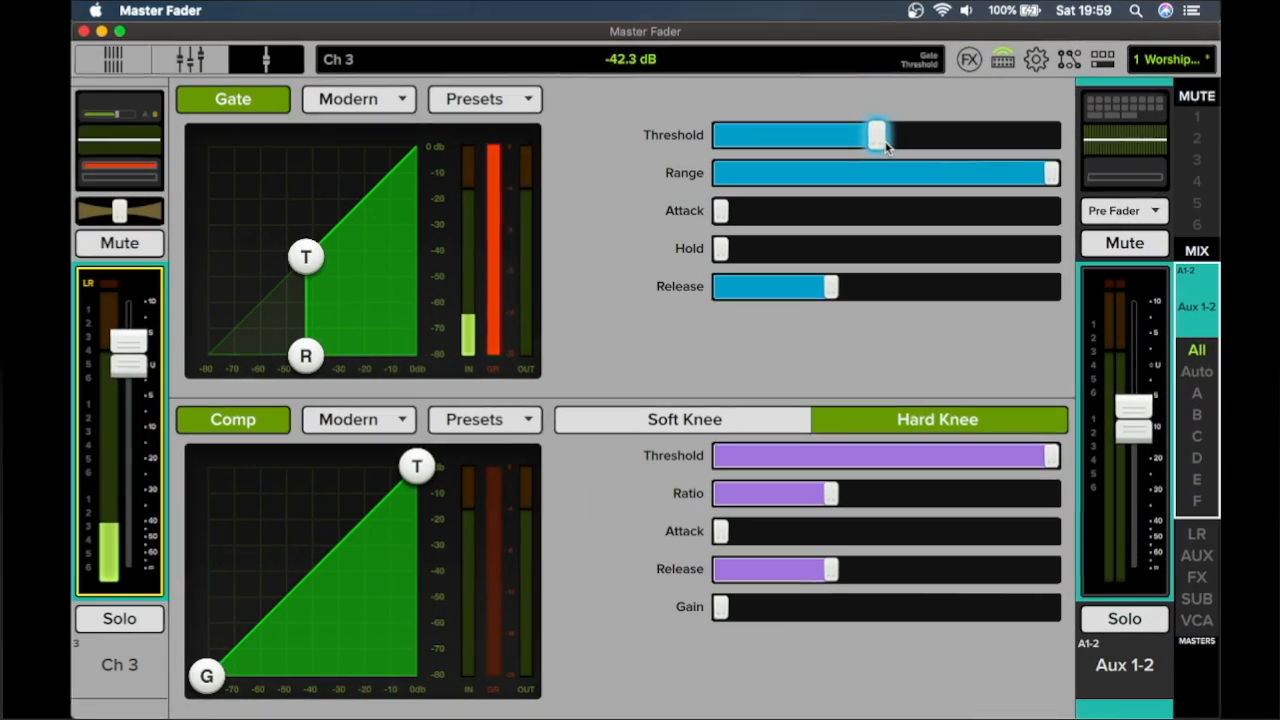
left_click_drag(878, 136, 894, 142)
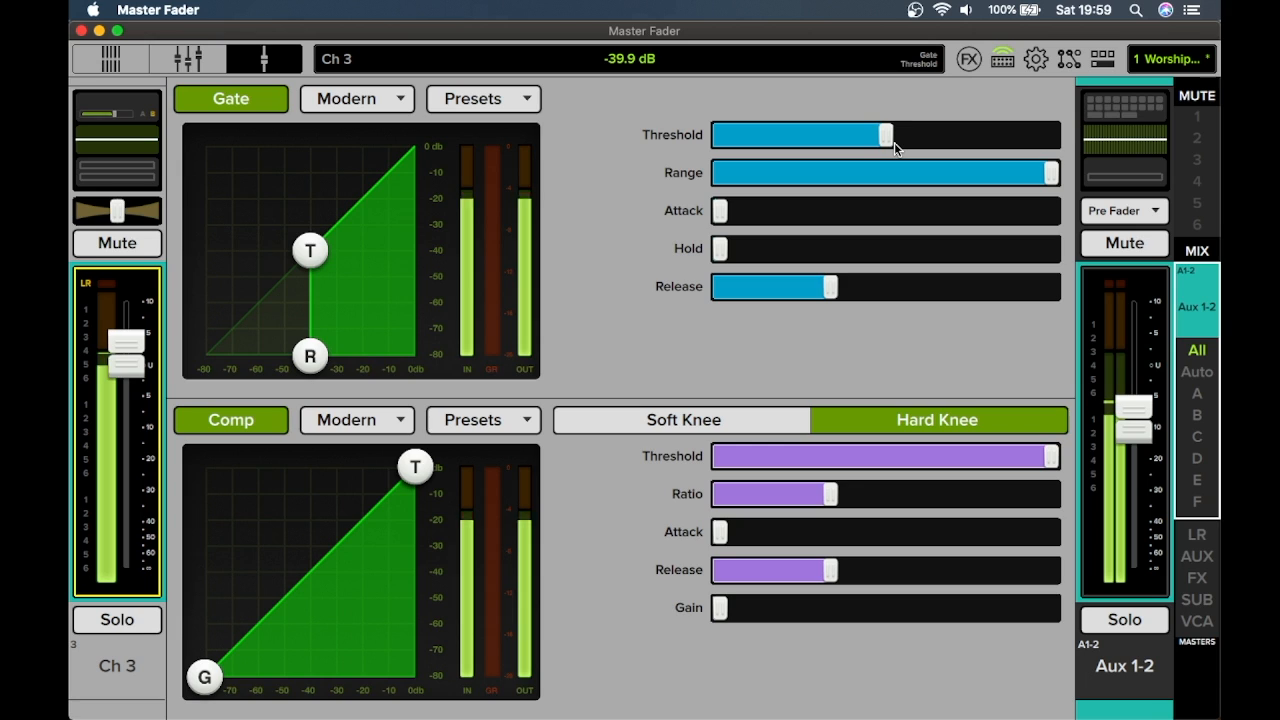
left_click_drag(888, 142, 902, 142)
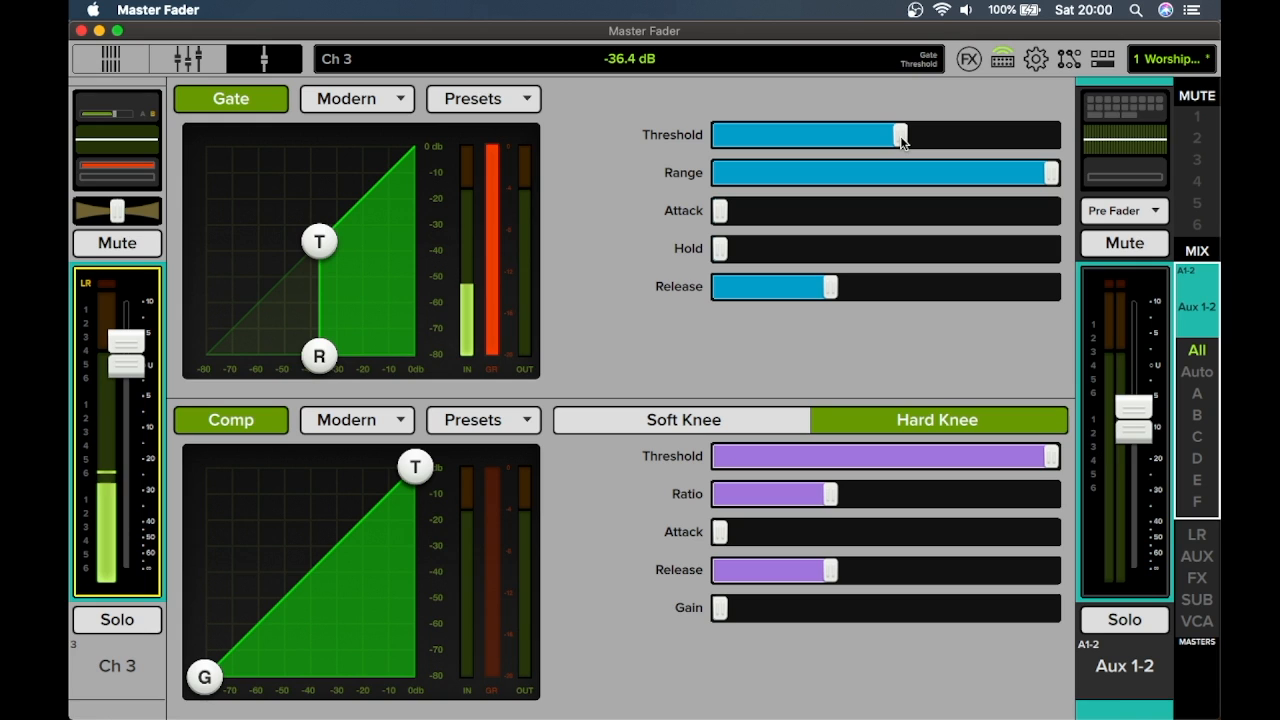
left_click_drag(902, 142, 618, 74)
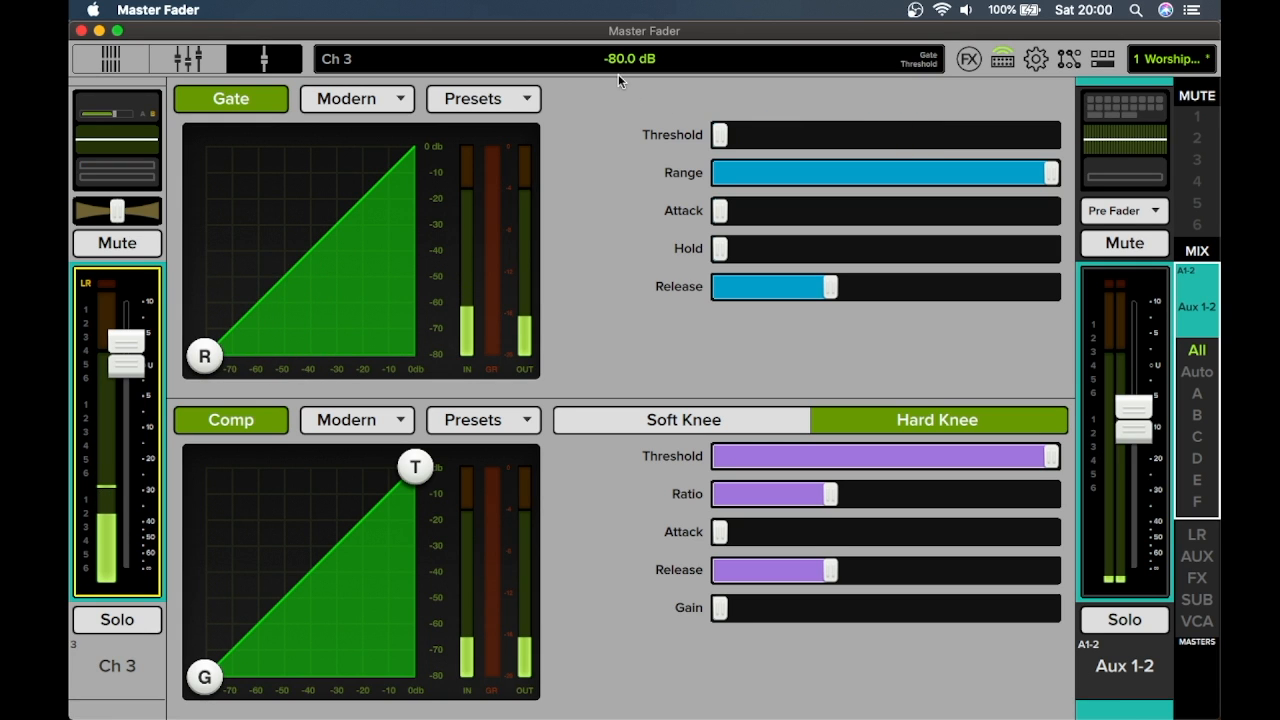
left_click(190, 60)
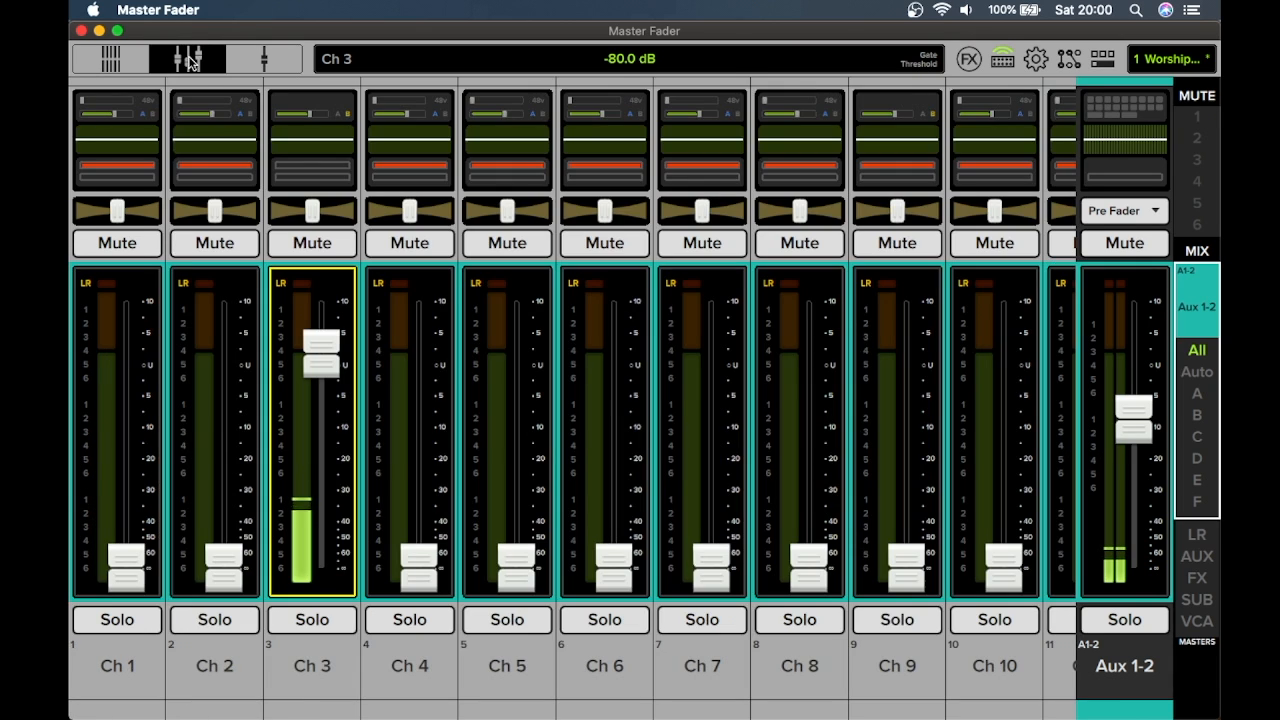
- Switch to Reason, enlarge the mixer and turn on the Lead Mic channel's gate with EXP mode
mouse_move(98, 470)
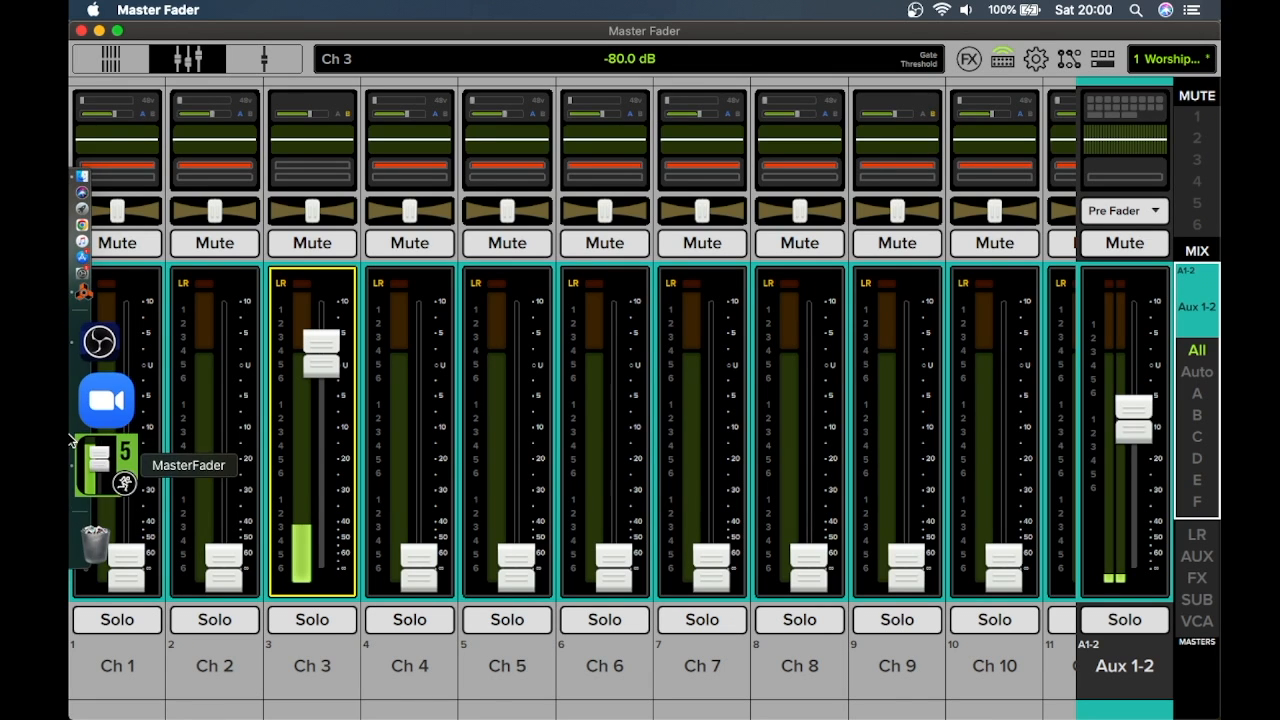
left_click(108, 388)
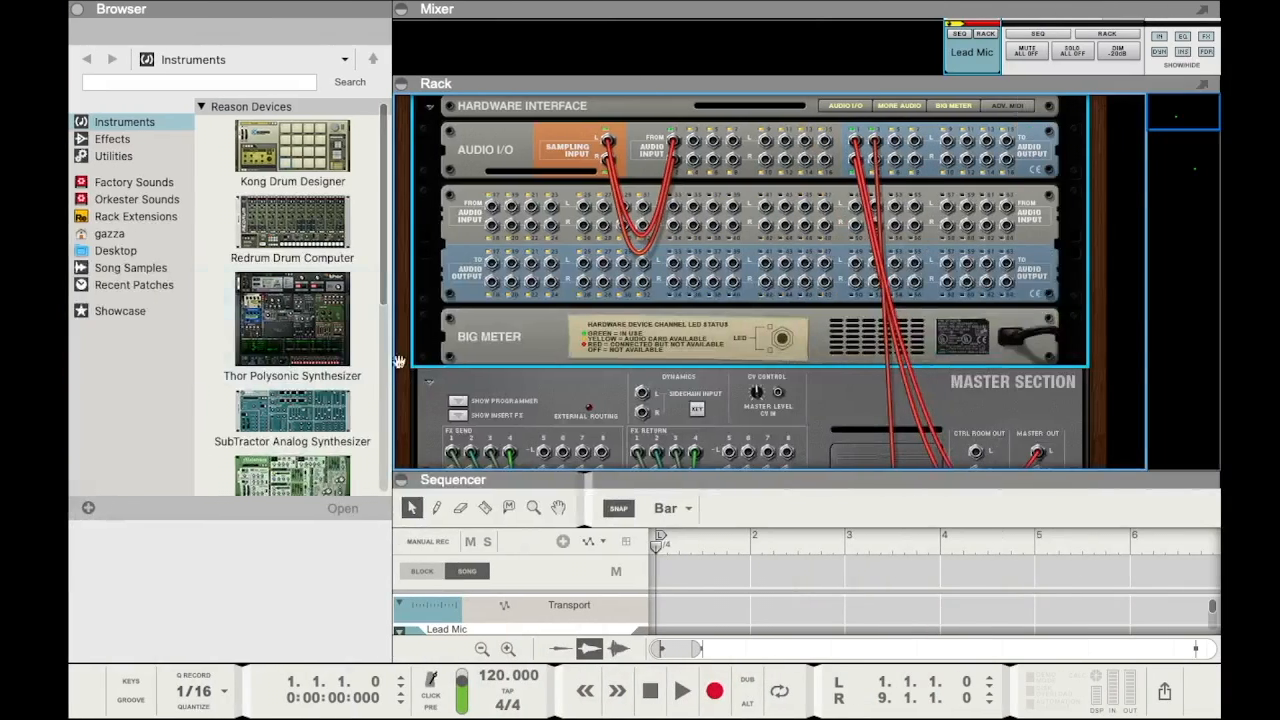
key("Tab")
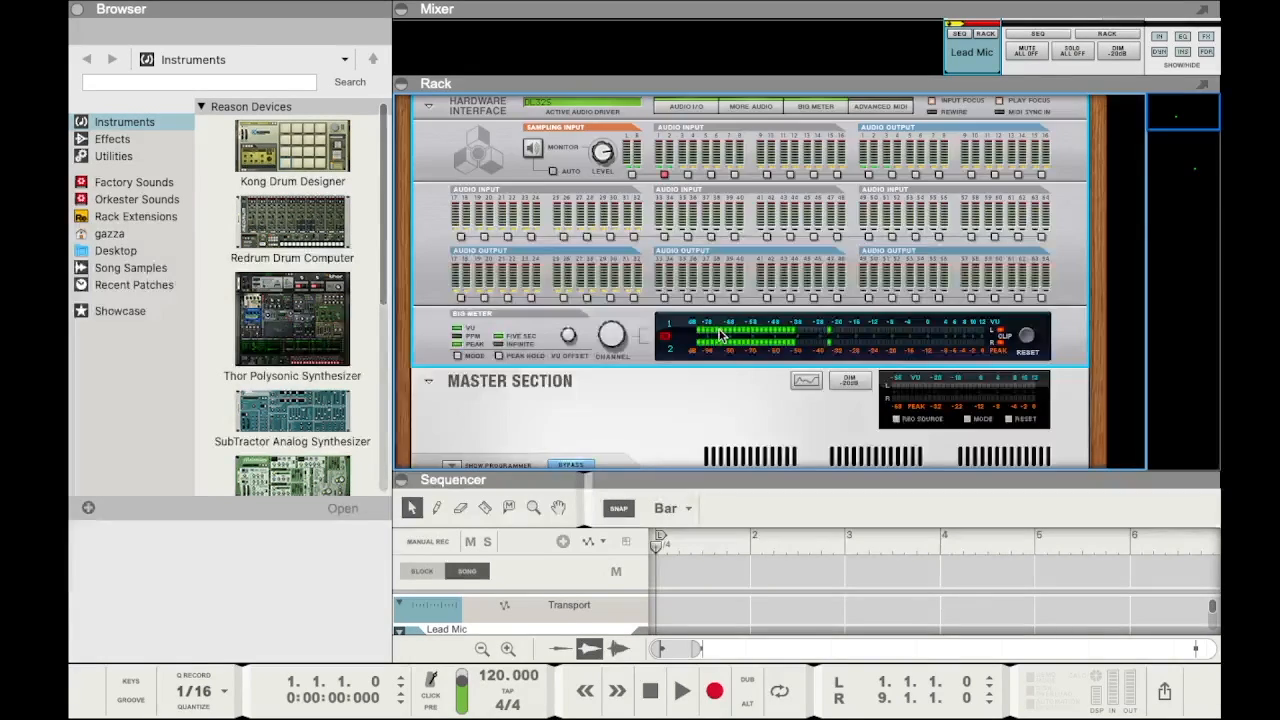
left_click_drag(807, 84, 714, 694)
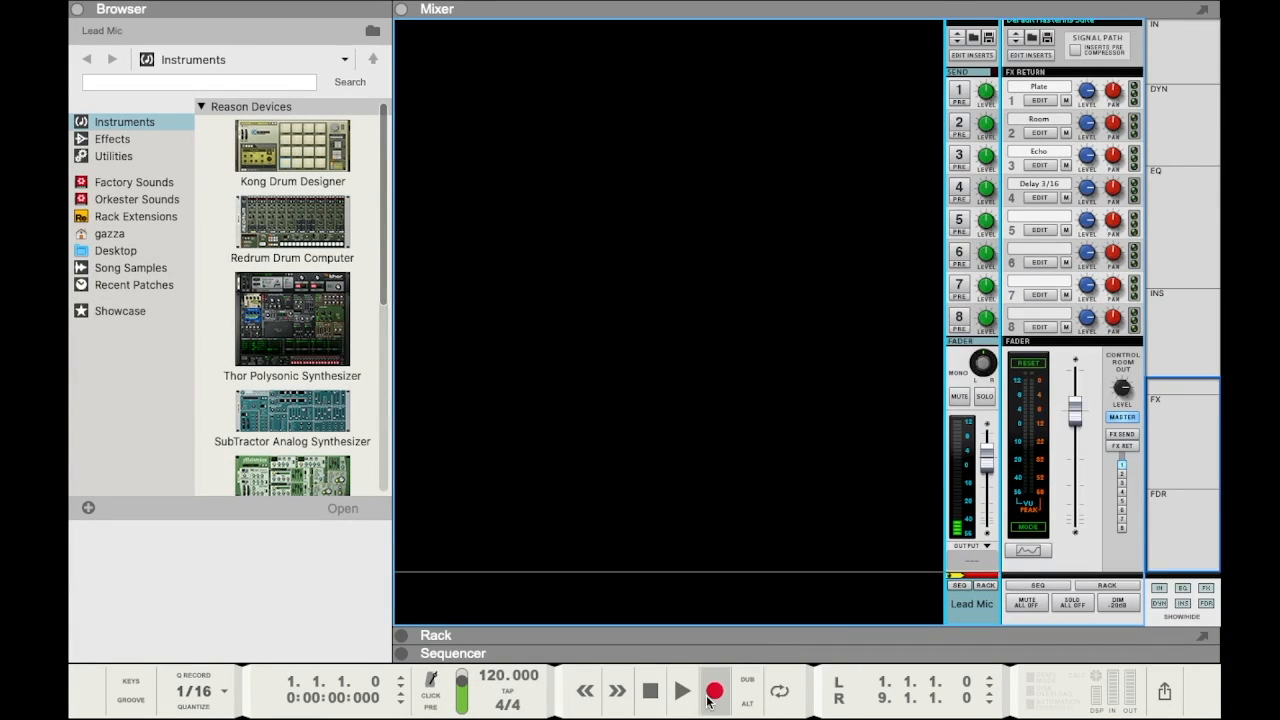
scroll(880, 600, "up", 10)
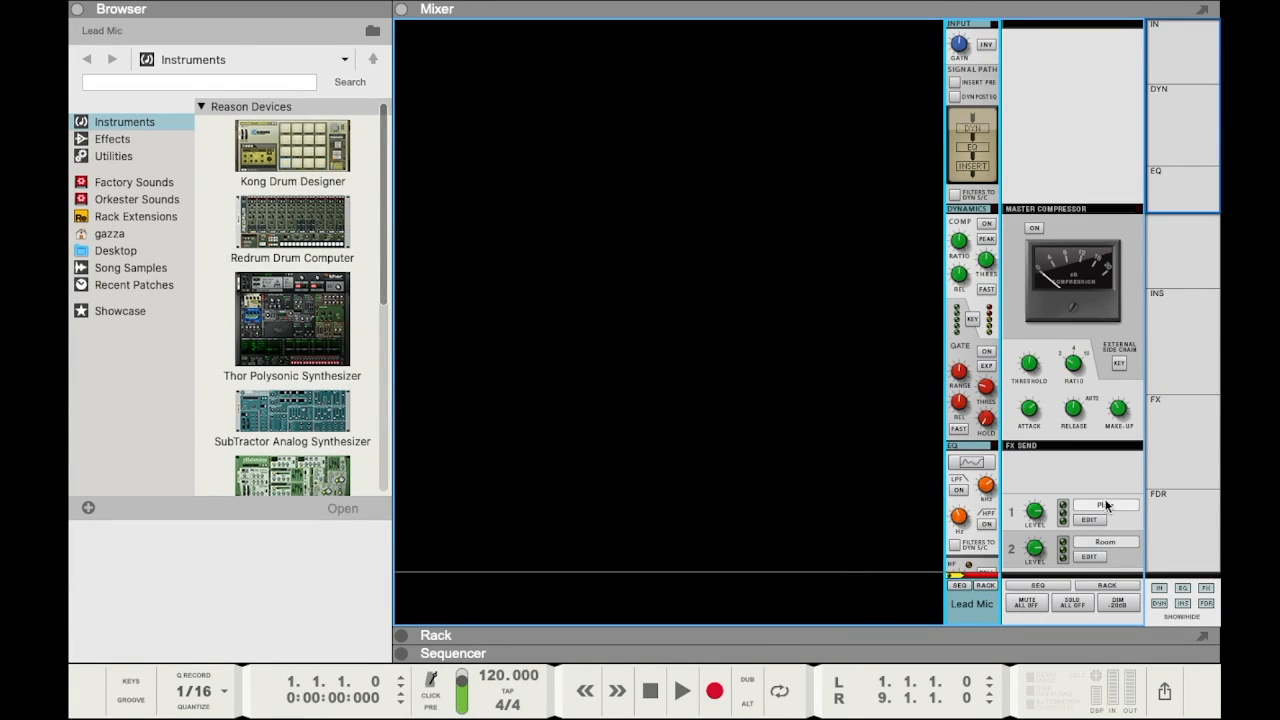
left_click(986, 351)
- Open the Spectrum EQ for Lead Mic and enable the EQ, E Mode, HF Bell, LF Bell and the high-pass filter
scroll(928, 294, "down", 5)
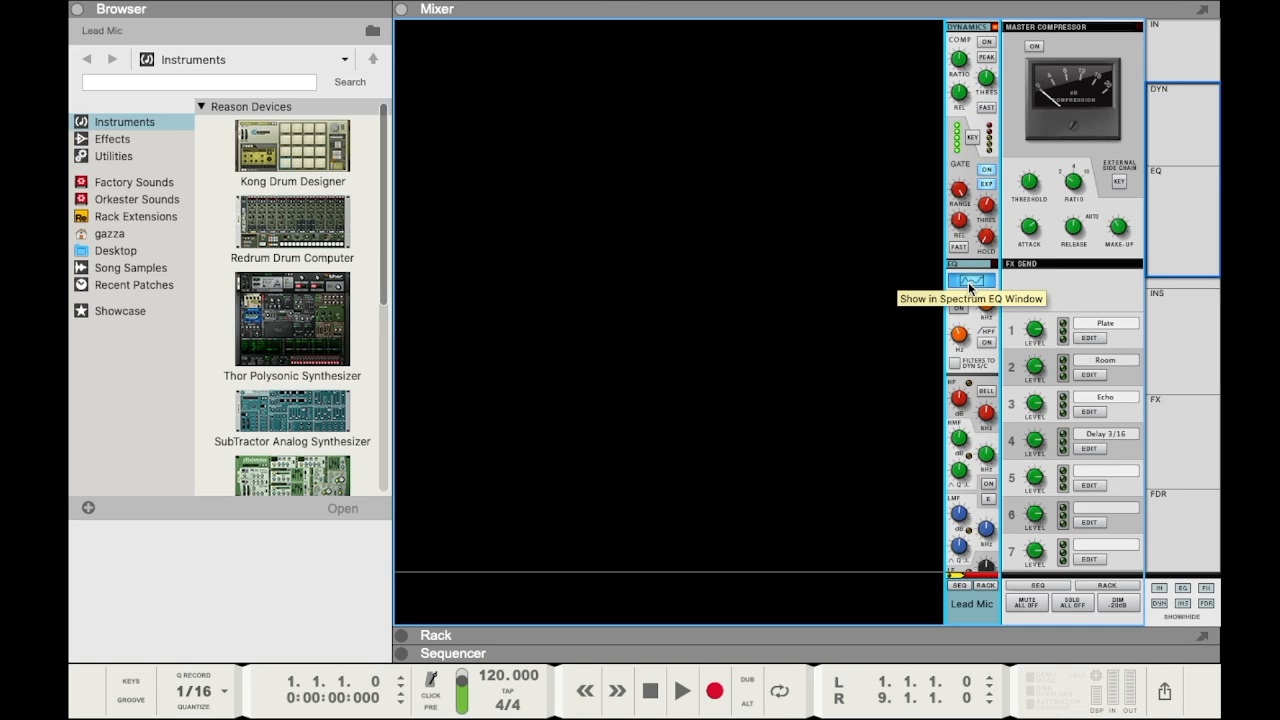
left_click(969, 283)
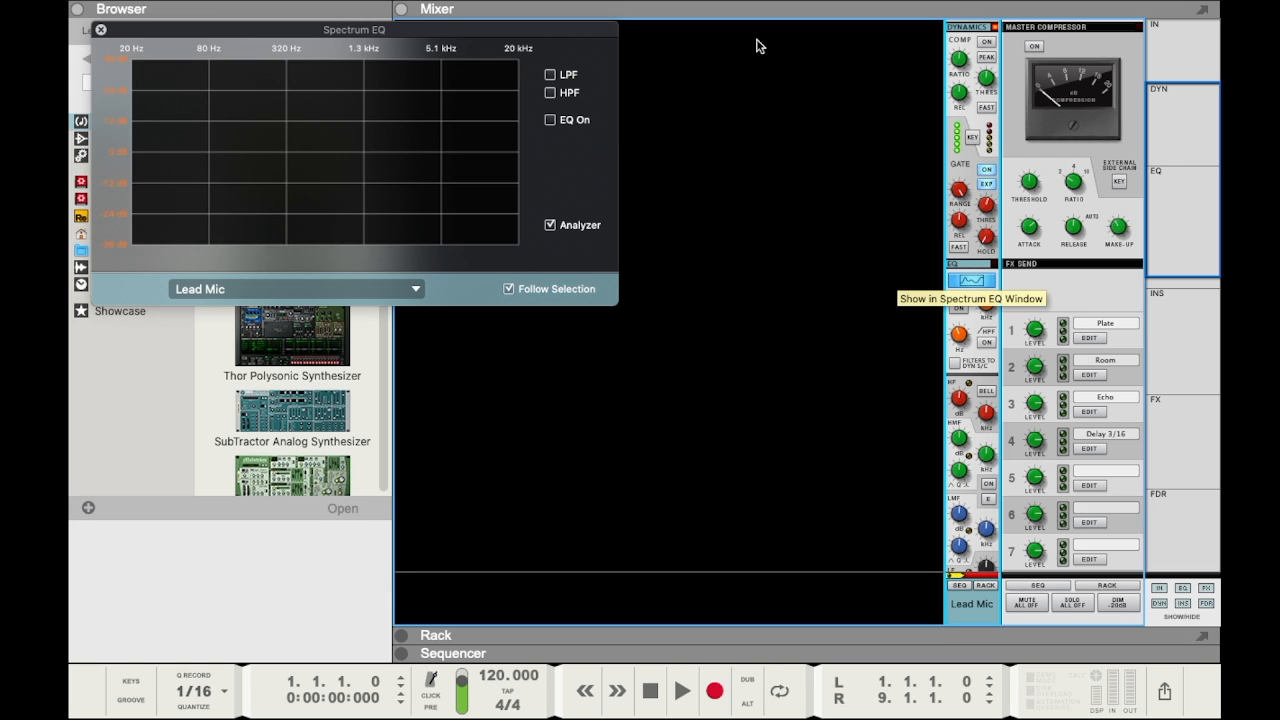
left_click(550, 121)
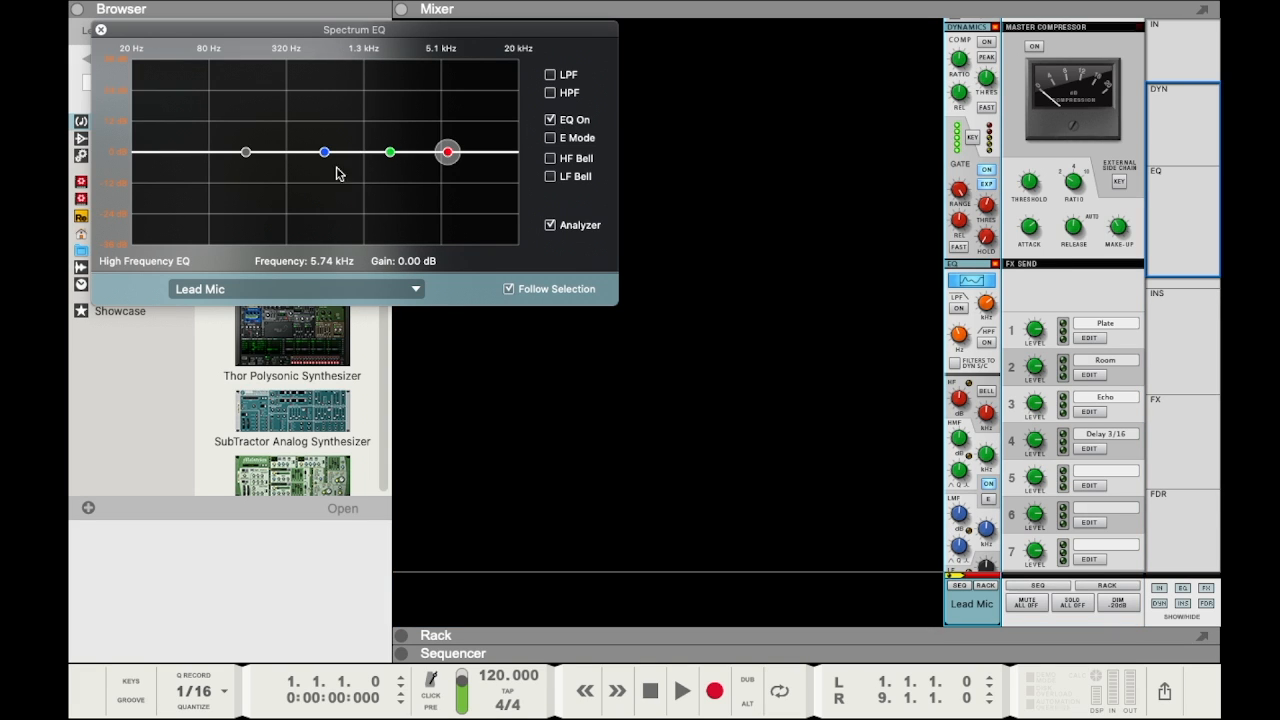
left_click(550, 177)
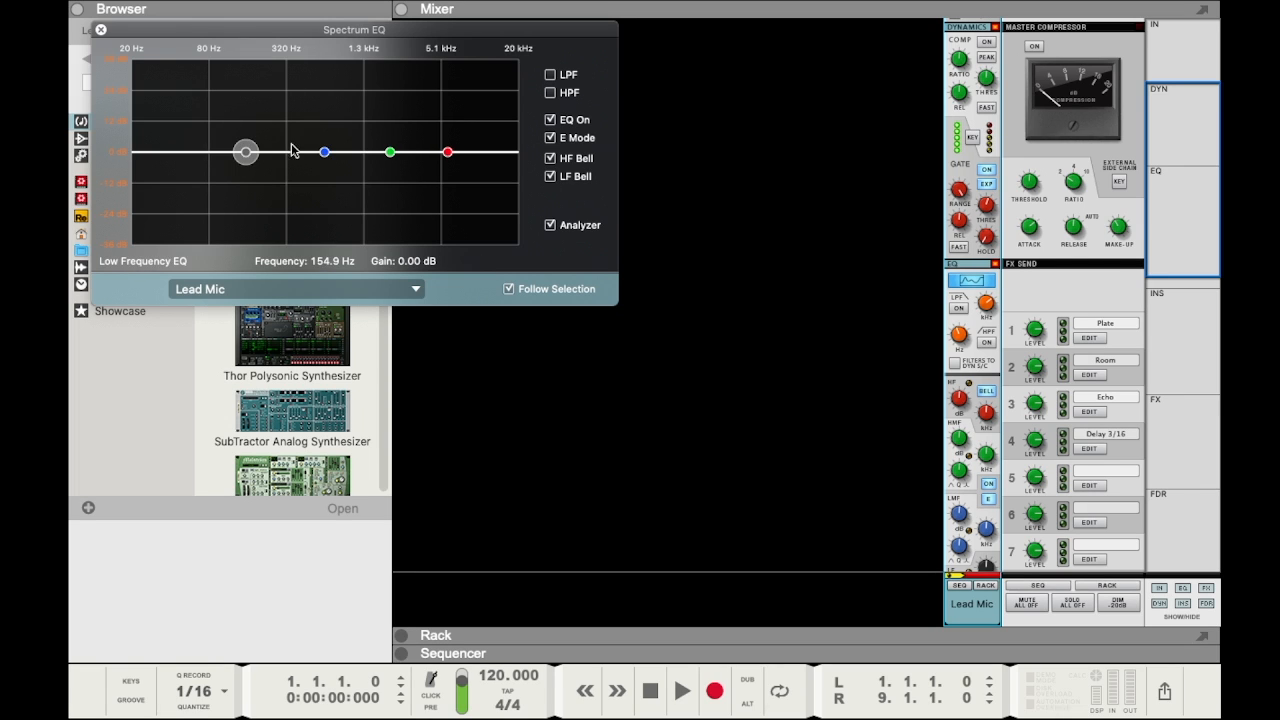
left_click(550, 93)
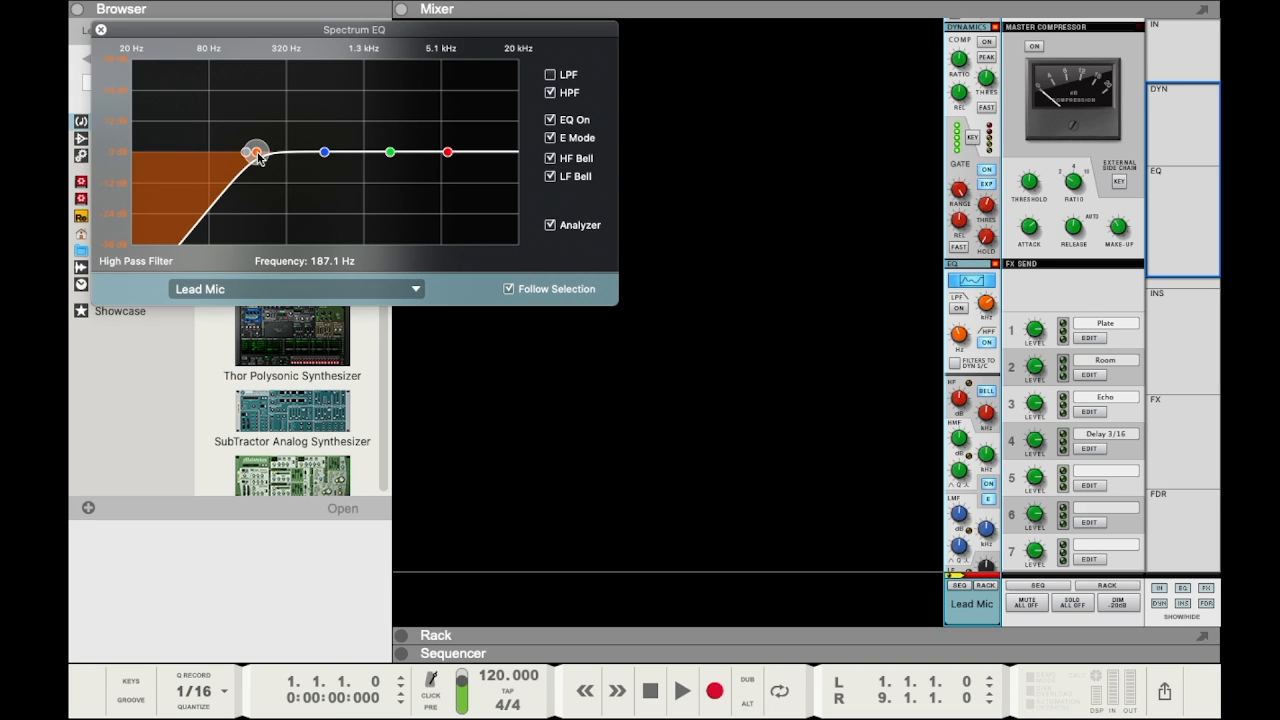
- Lower the Lead Mic high-pass filter, boost the lows, cut both mid bands and boost the highs about 9.5 dB at 7.76 kHz
left_click_drag(257, 156, 327, 191)
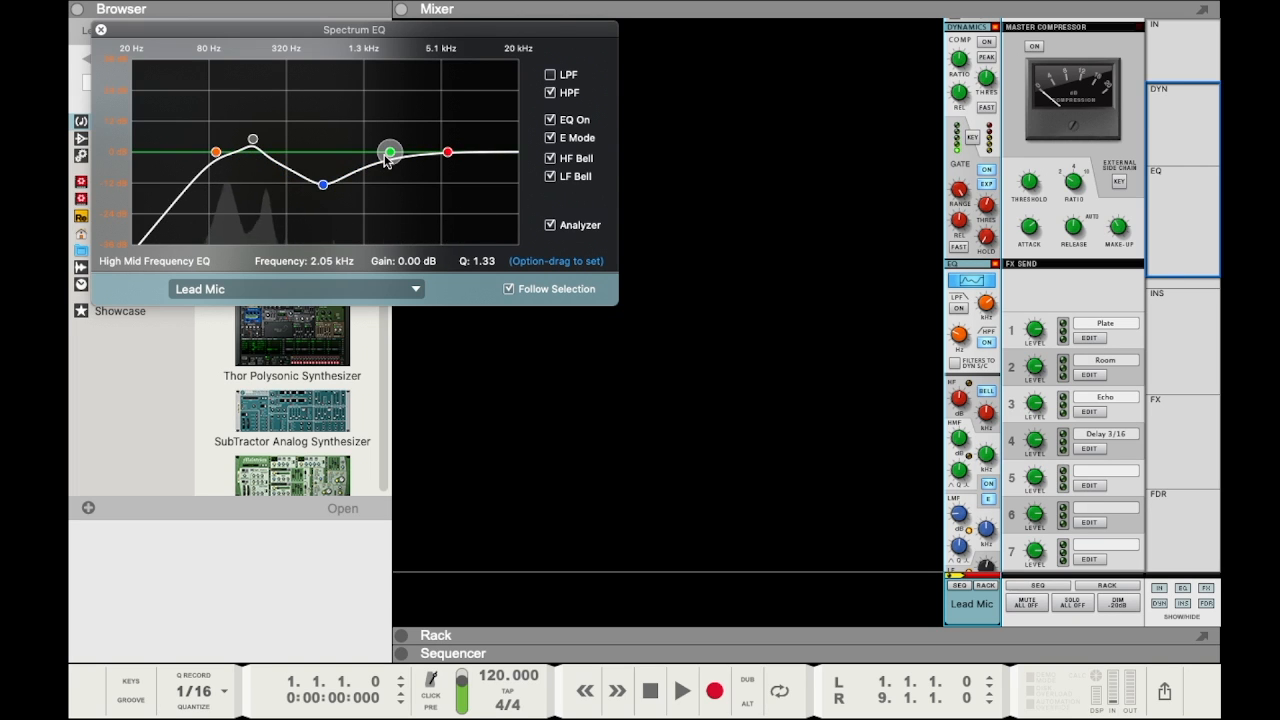
left_click_drag(385, 155, 461, 139)
left_click_drag(463, 136, 463, 134)
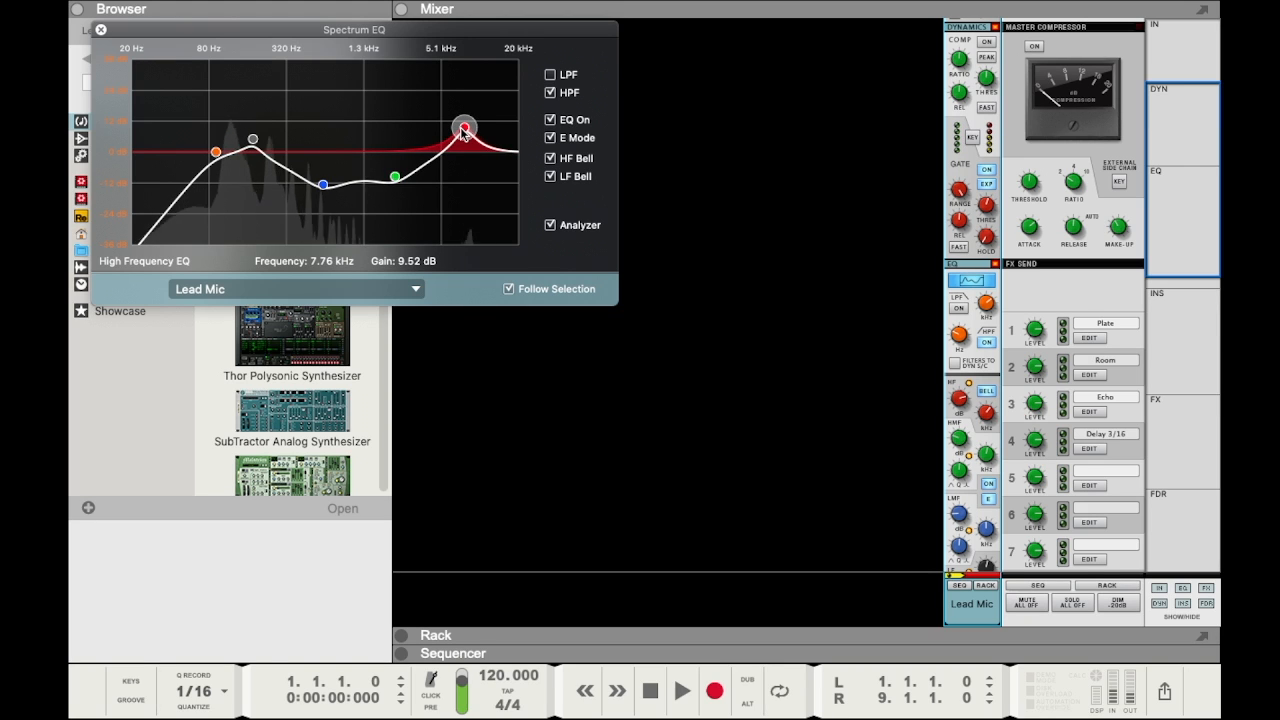
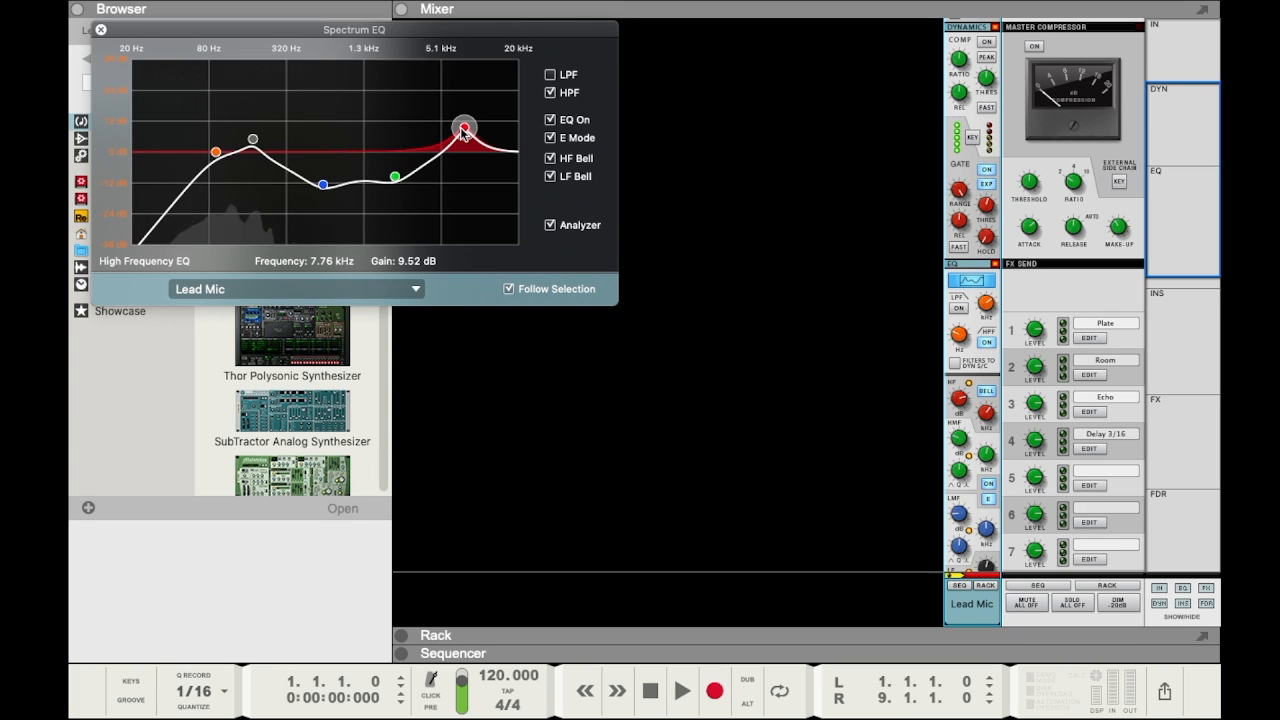
- Switch to OBS to check the incoming Mic/Aux level and return to Master Fader
mouse_move(75, 335)
left_click(96, 405)
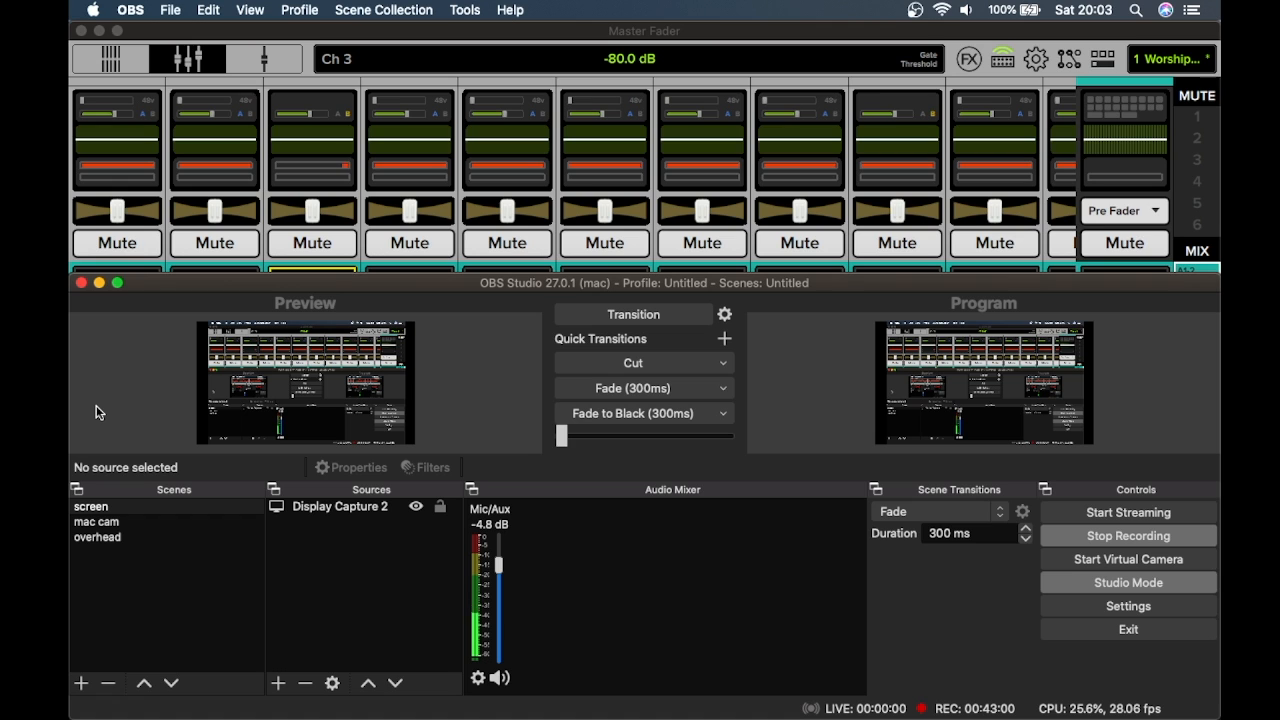
left_click(502, 30)
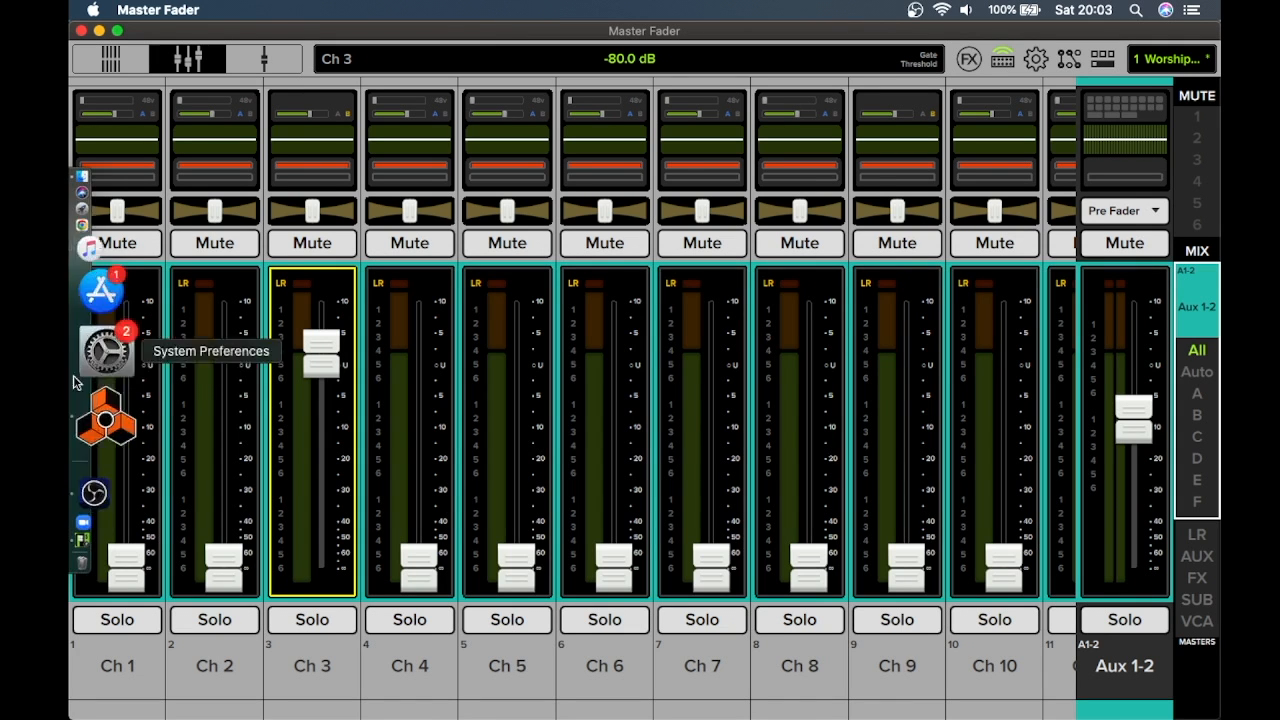
- Switch to Reason and reduce Lead Mic's high-frequency EQ boost to about 3.8 dB at 6.33 kHz
left_click(100, 388)
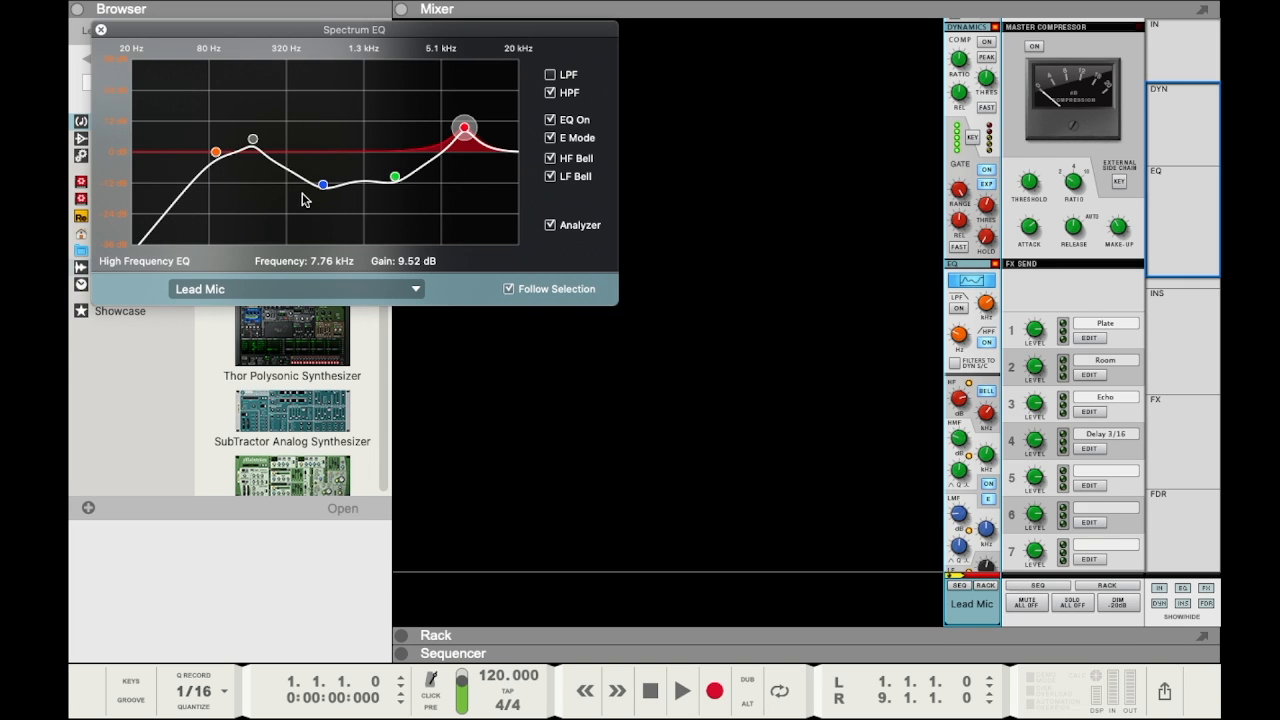
left_click_drag(467, 132, 454, 146)
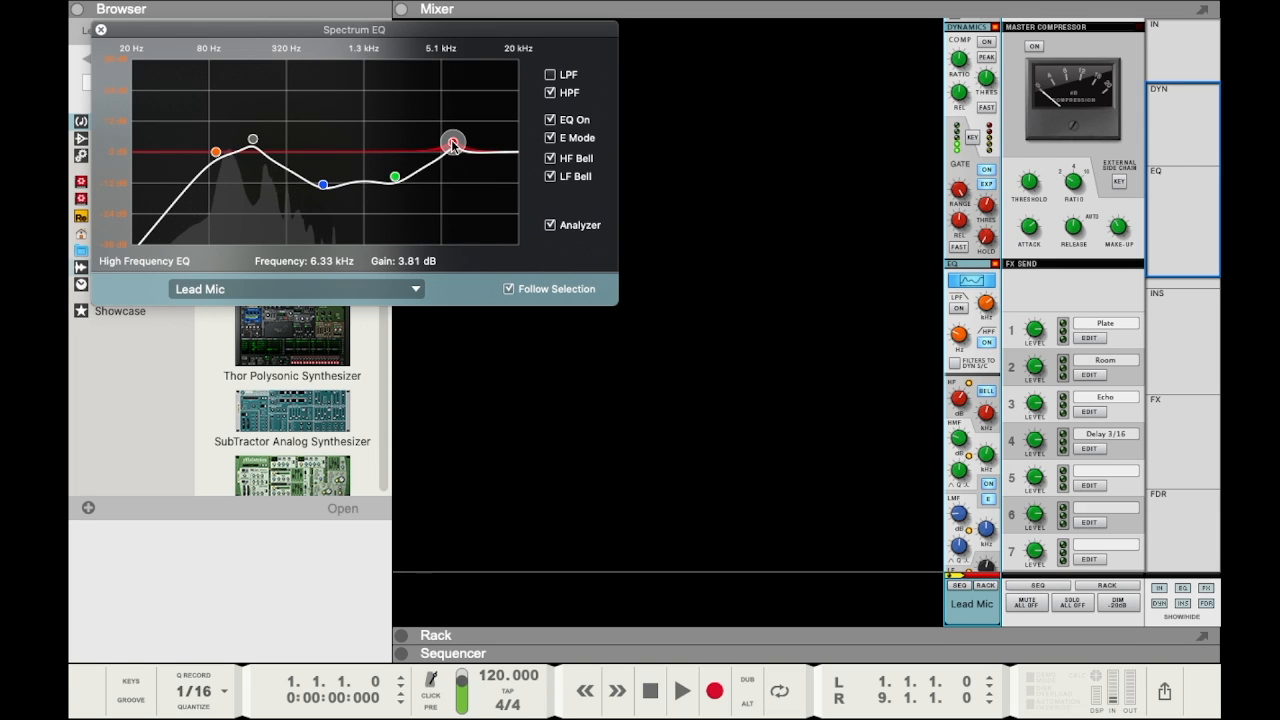
- Switch to Master Fader and check the Ch 3 send level in the Aux 1-2 mix
mouse_move(70, 390)
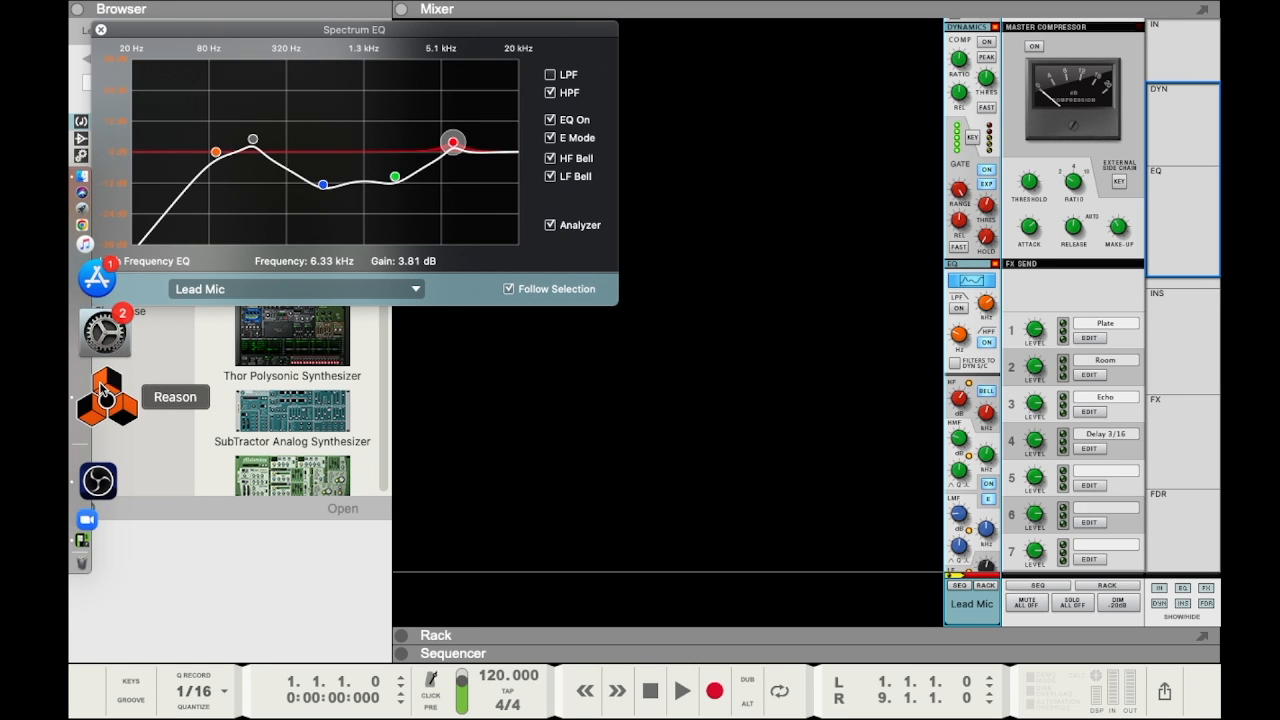
left_click(97, 443)
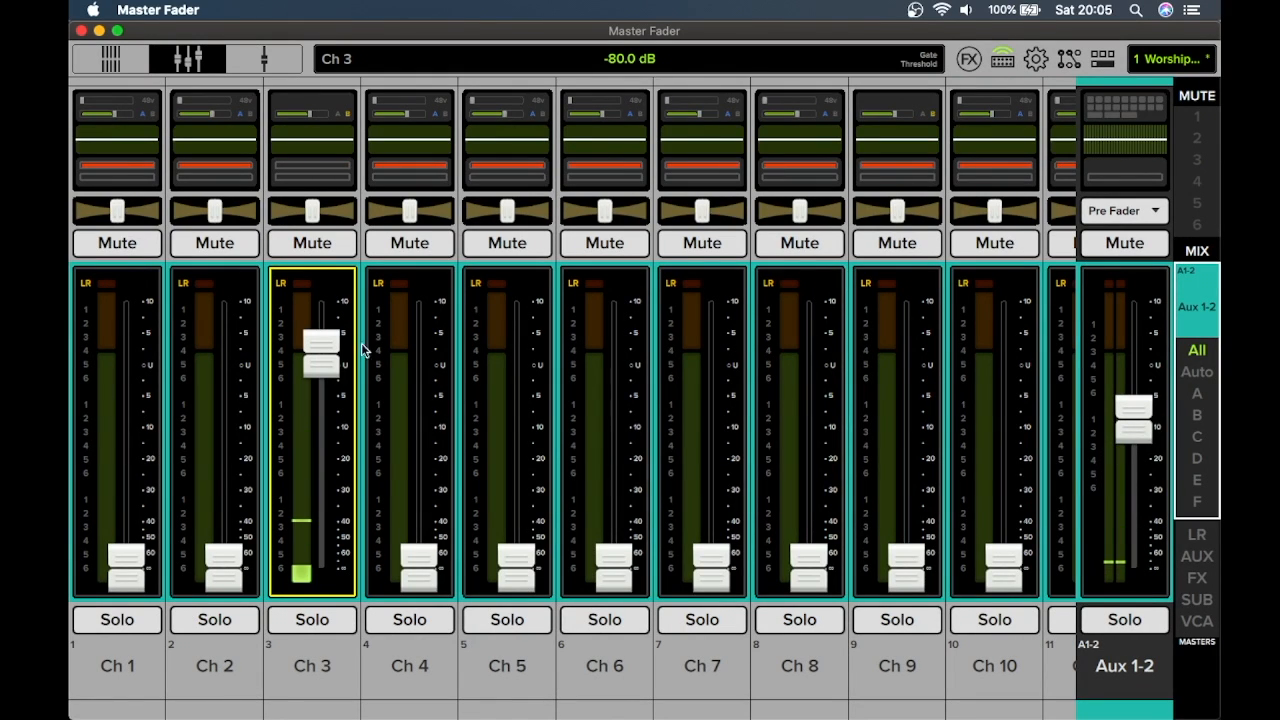
left_click(323, 347)
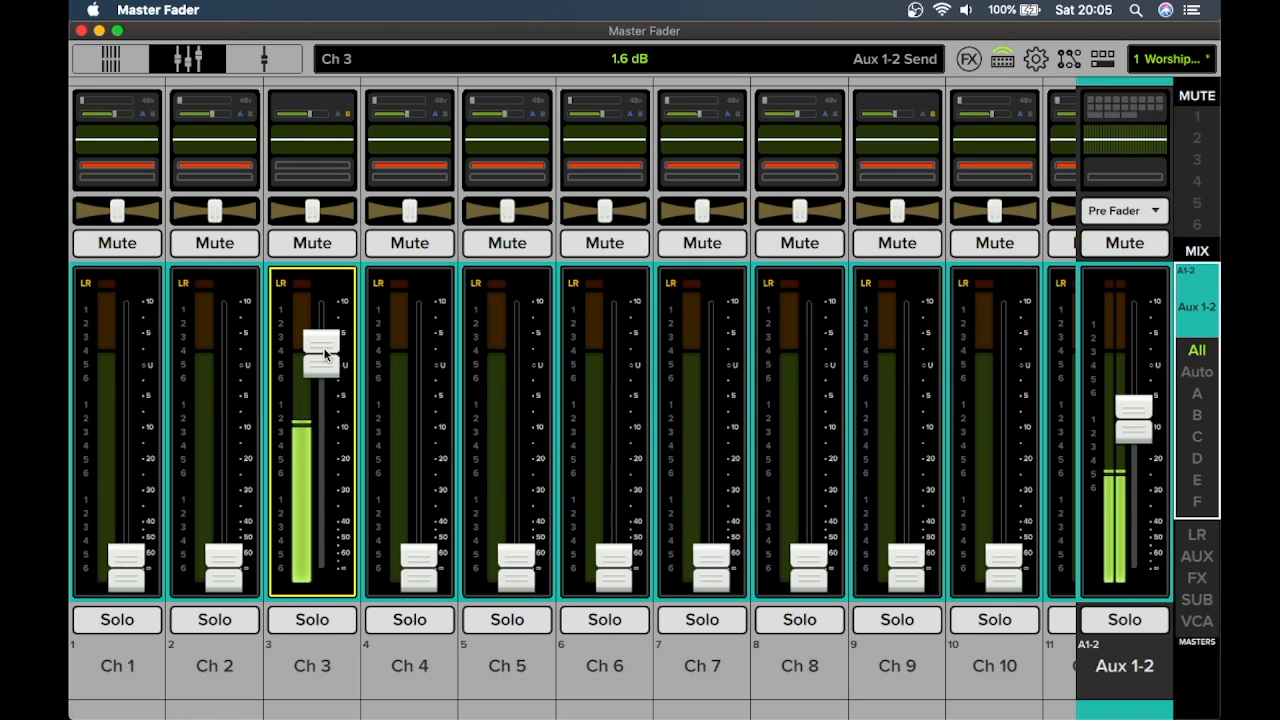
- Open Ch 3's dynamics, set its compressor threshold to -29.5 dB and raise the compressor gain
left_click(320, 121)
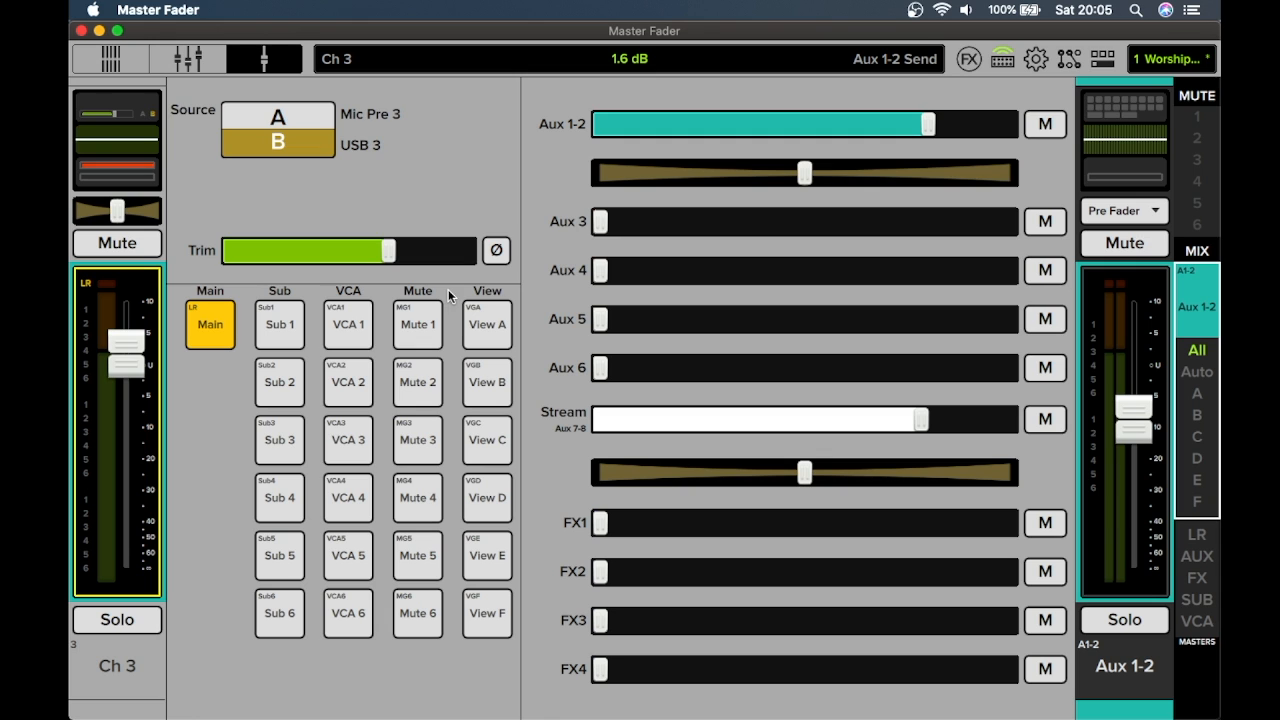
scroll(426, 159, "up", 10)
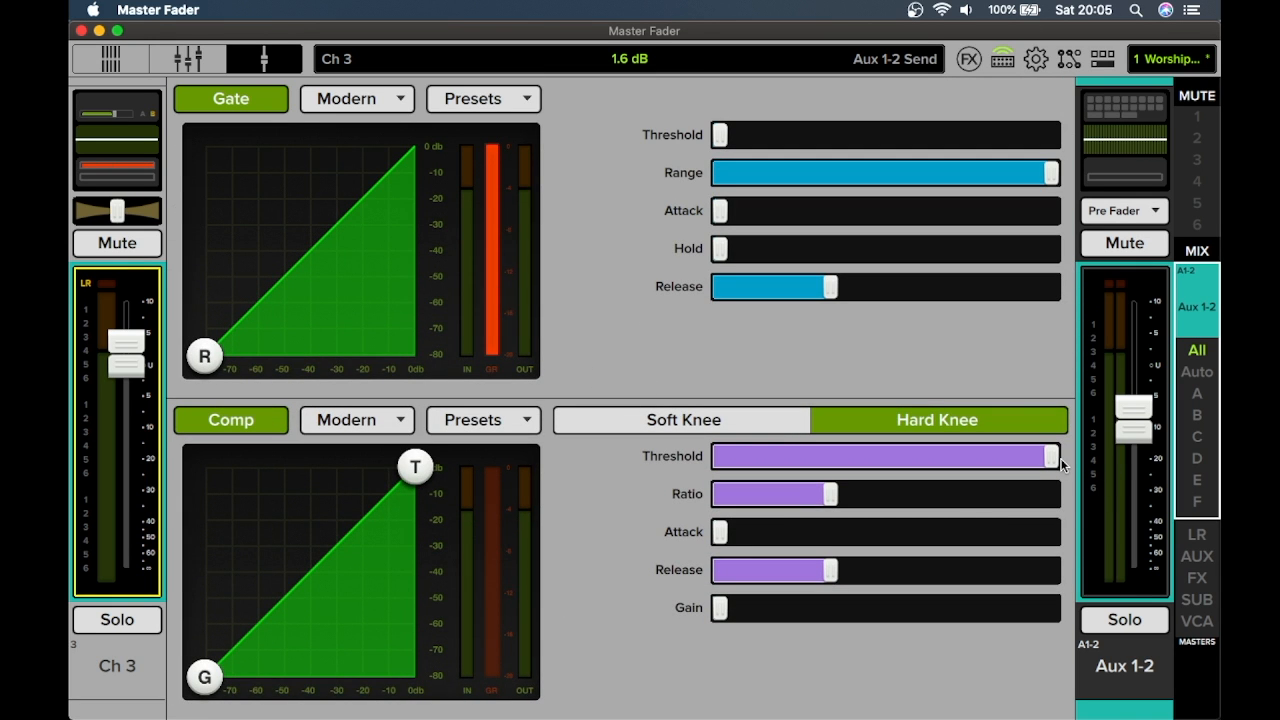
left_click_drag(1055, 460, 922, 450)
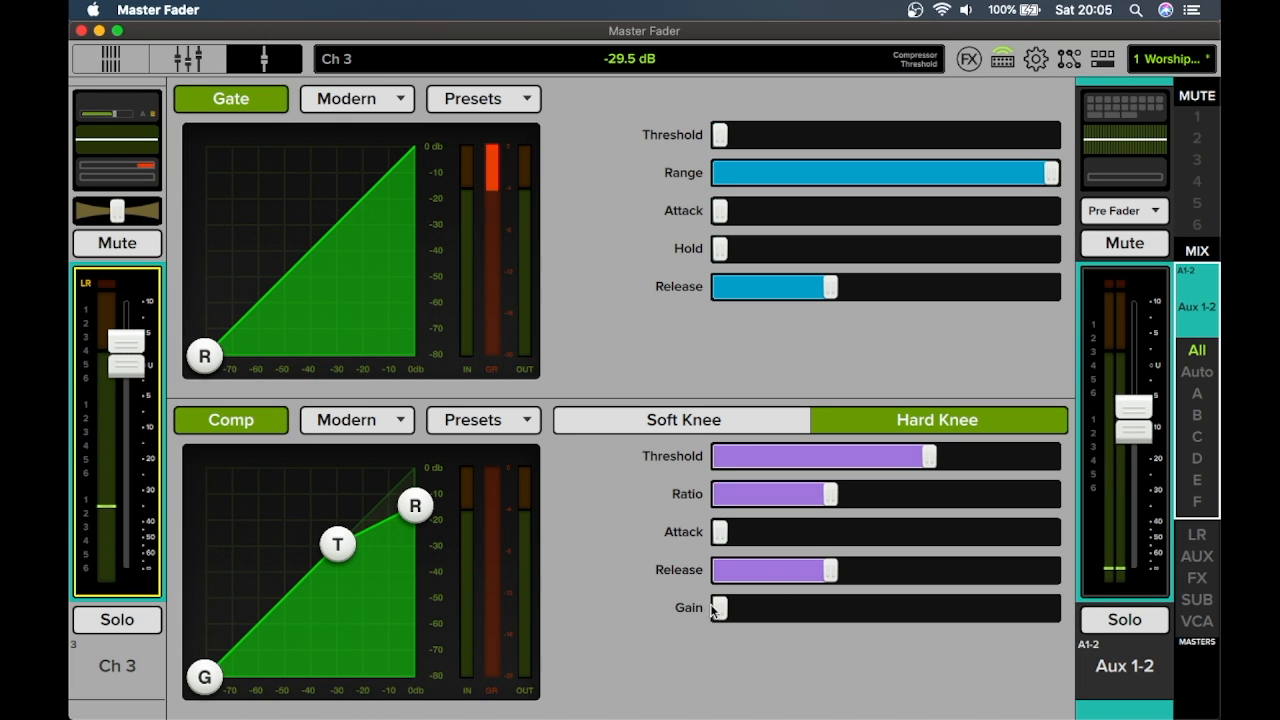
left_click_drag(721, 606, 779, 614)
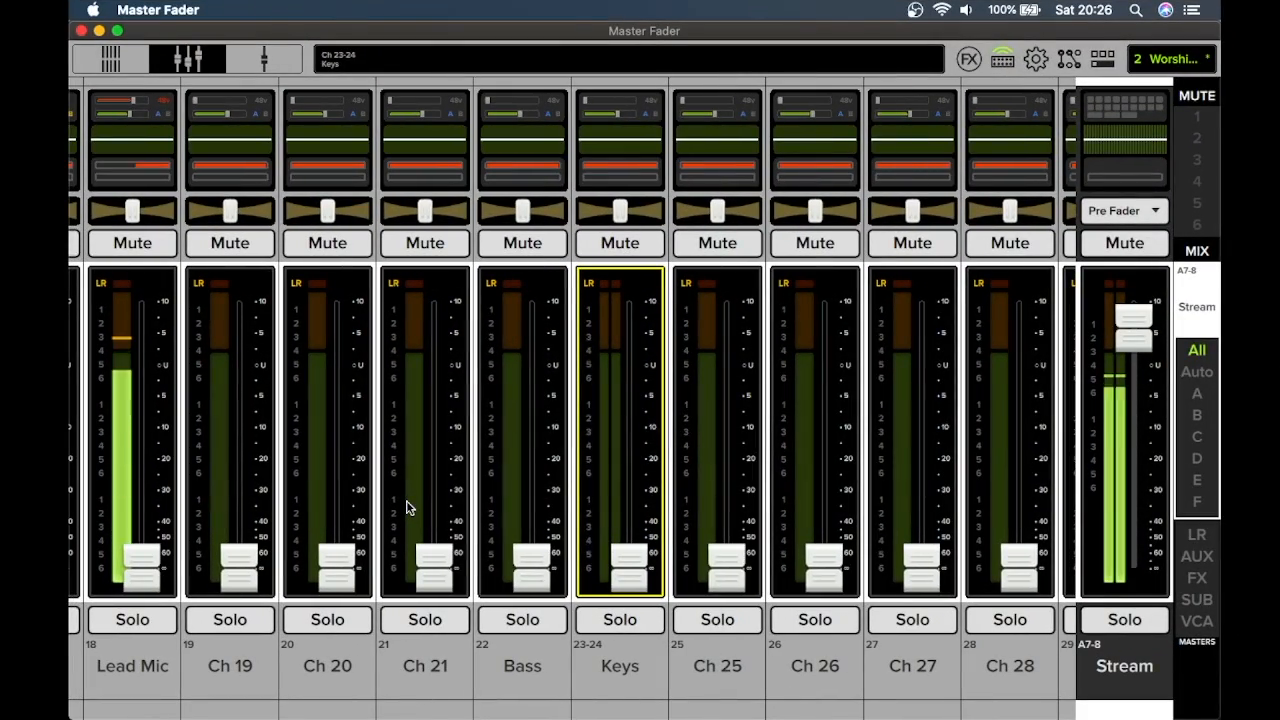
- Look over the named channels in the Stream mix, from the lead and backing mics to the keys and drums
scroll(406, 508, "right", 2)
scroll(406, 508, "right", 5)
scroll(408, 508, "left", 15)
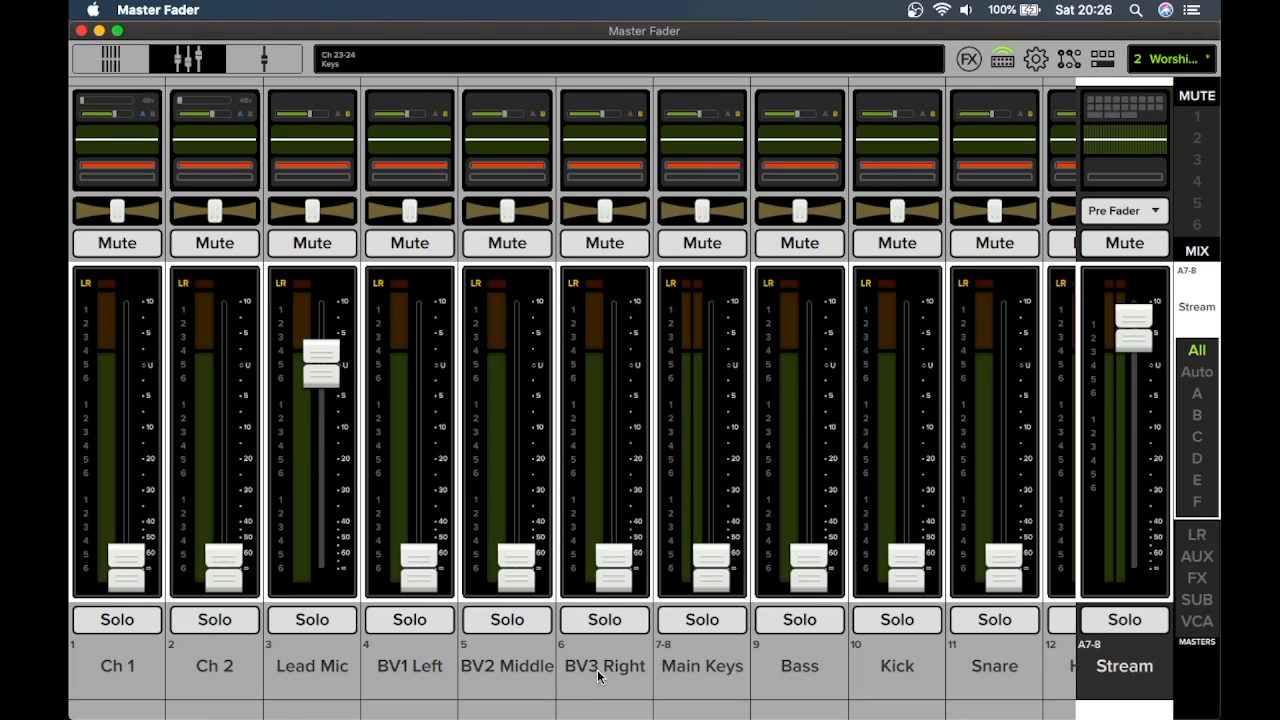
scroll(598, 677, "right", 10)
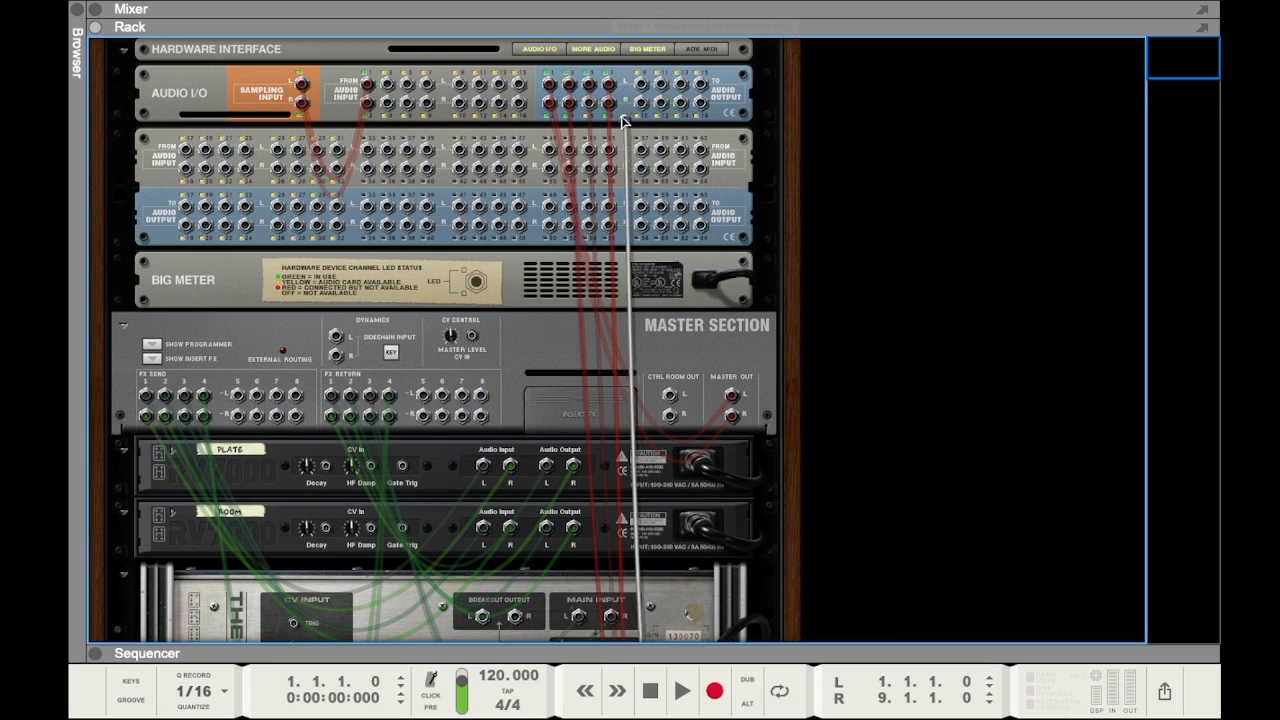
- In Reason's rack, patch the loose cable into the hardware interface's audio outputs, and switch to OBS
left_click_drag(622, 120, 591, 110)
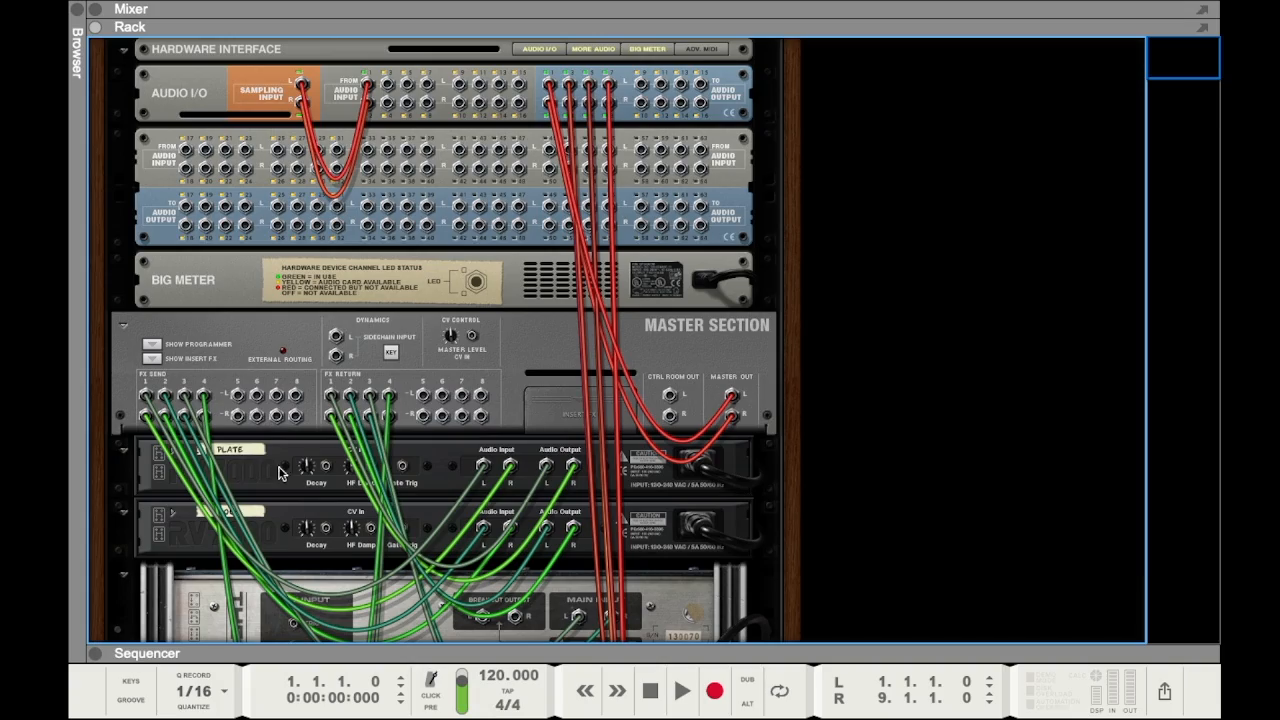
scroll(280, 473, "down", 10)
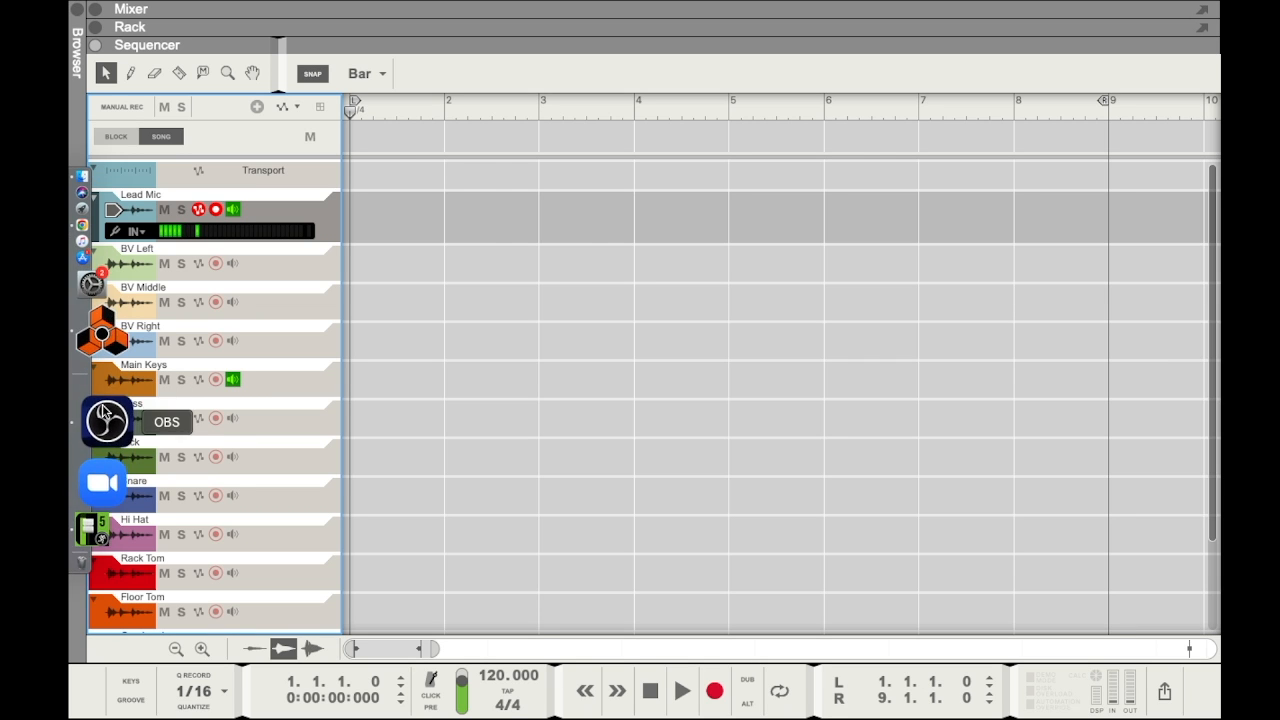
left_click(105, 415)
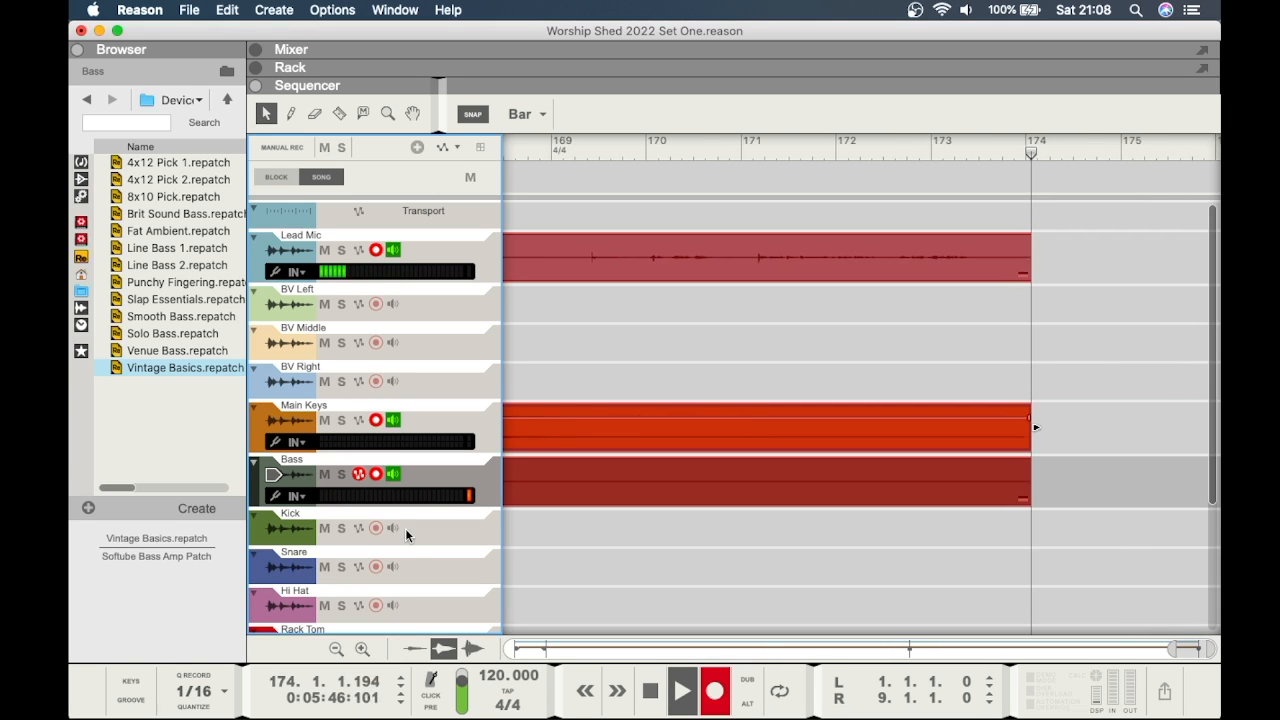
- Stop the running Reason recording, return to the song start and briefly audition playback
left_click(650, 689)
left_click(650, 689)
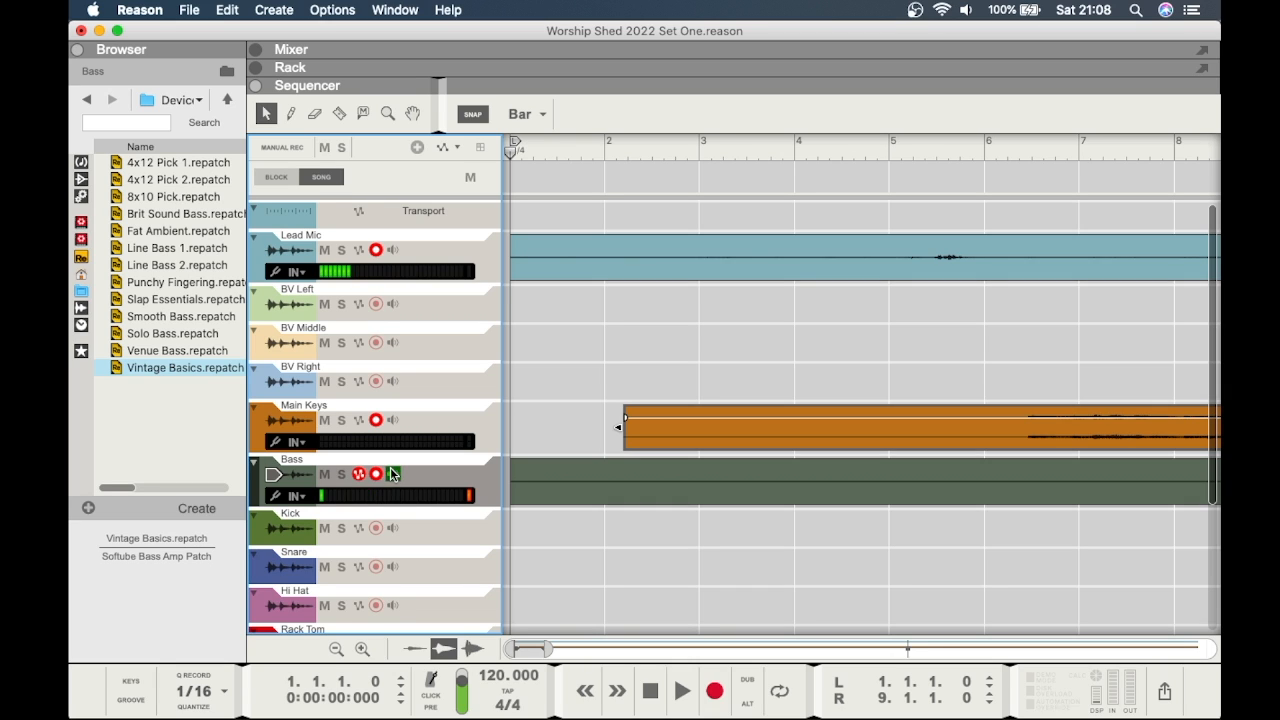
left_click(679, 683)
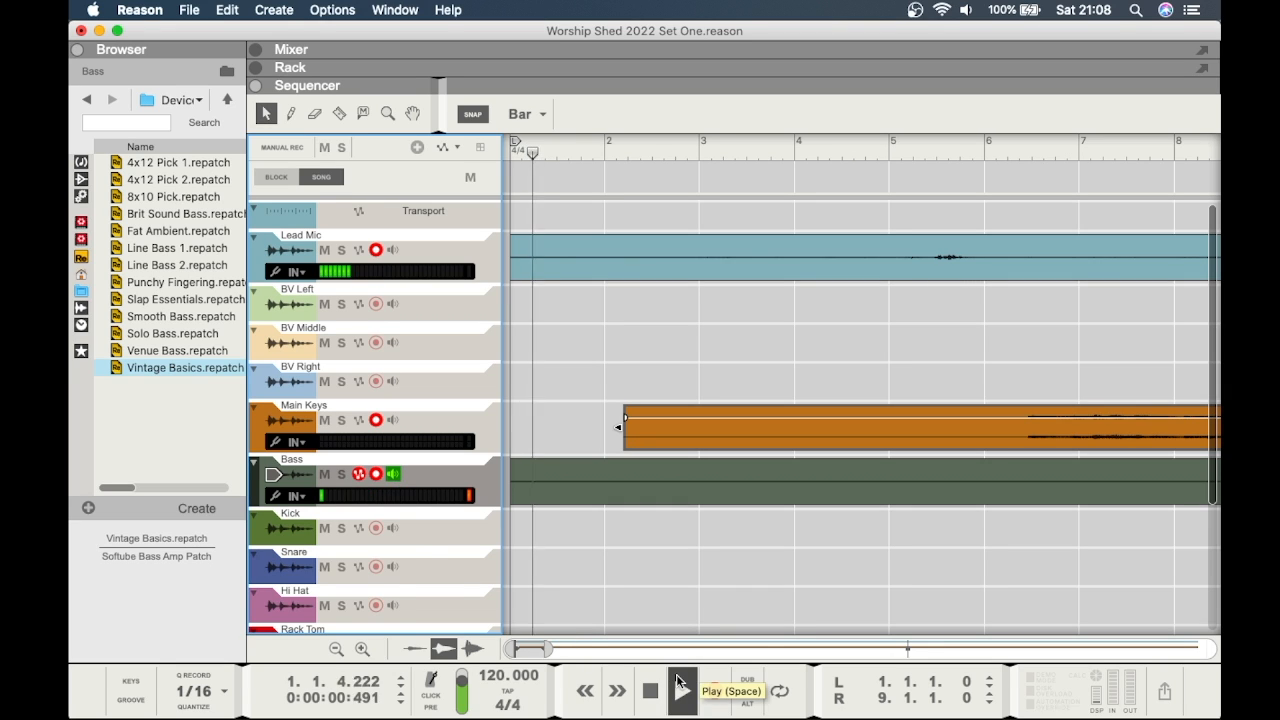
left_click(646, 691)
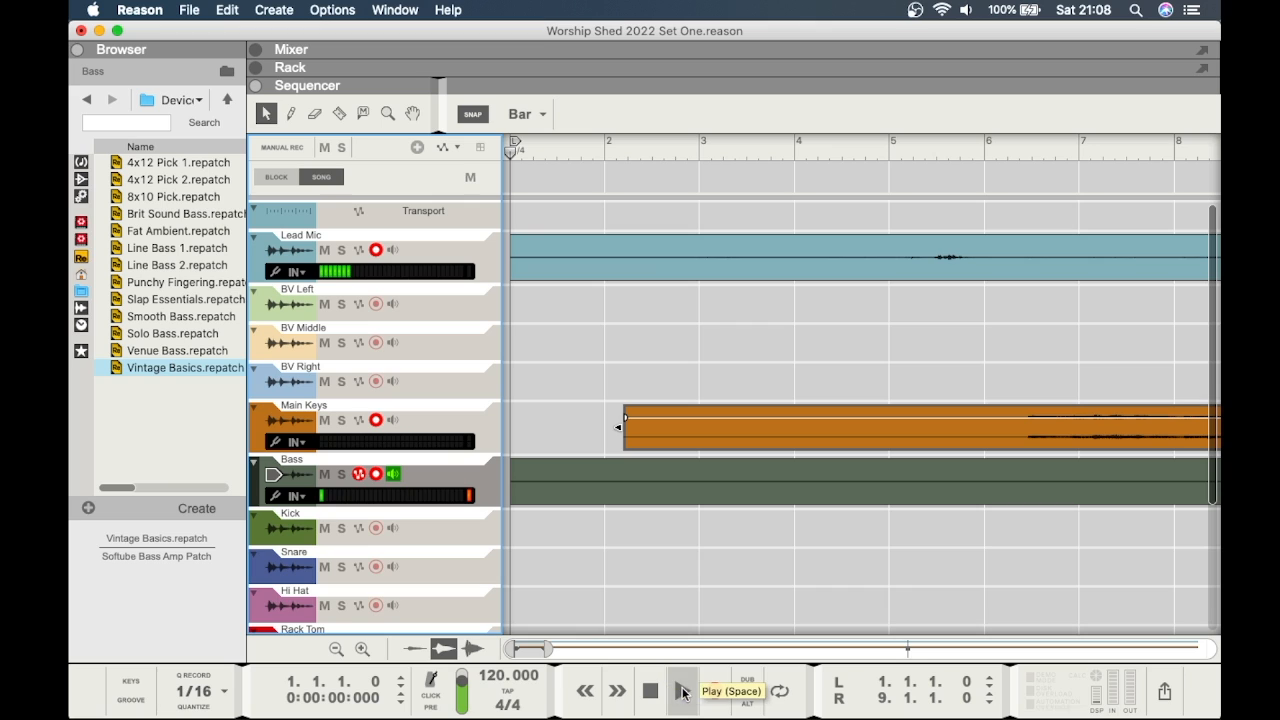
- Disarm the Main Keys and Lead Mic tracks and record a Bass-only take, returning to the song start
left_click(375, 419)
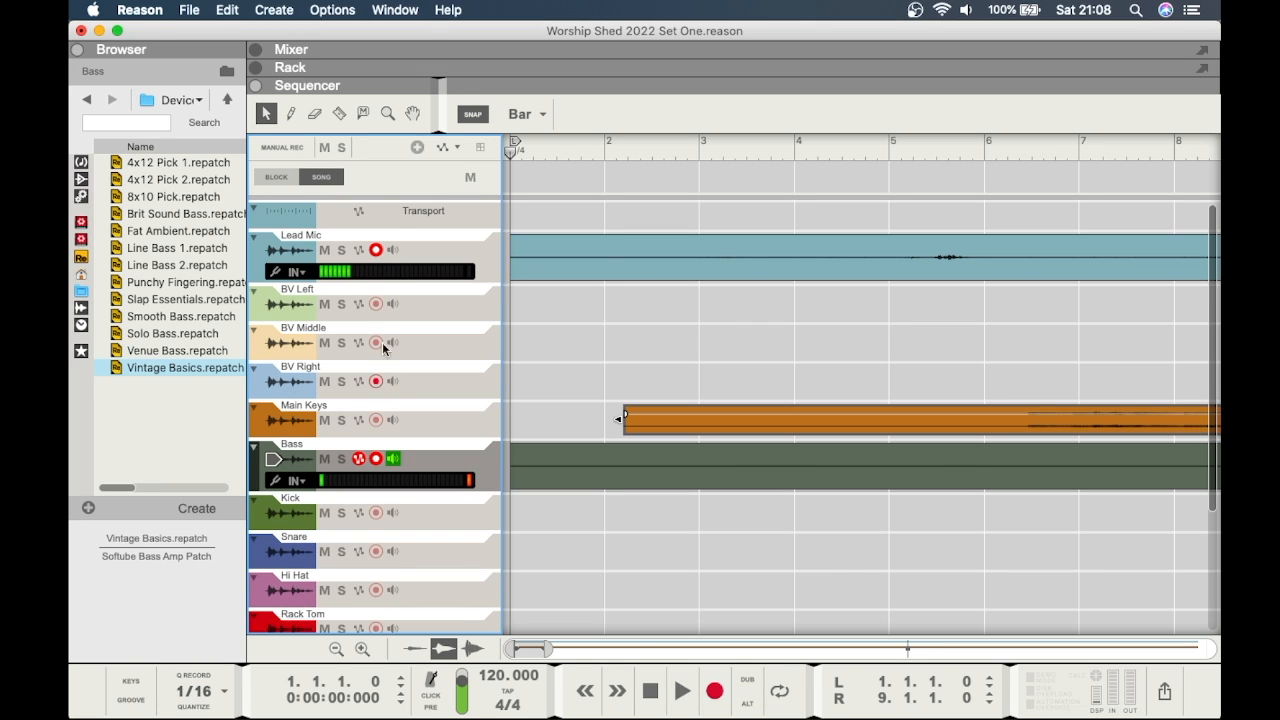
left_click(376, 254)
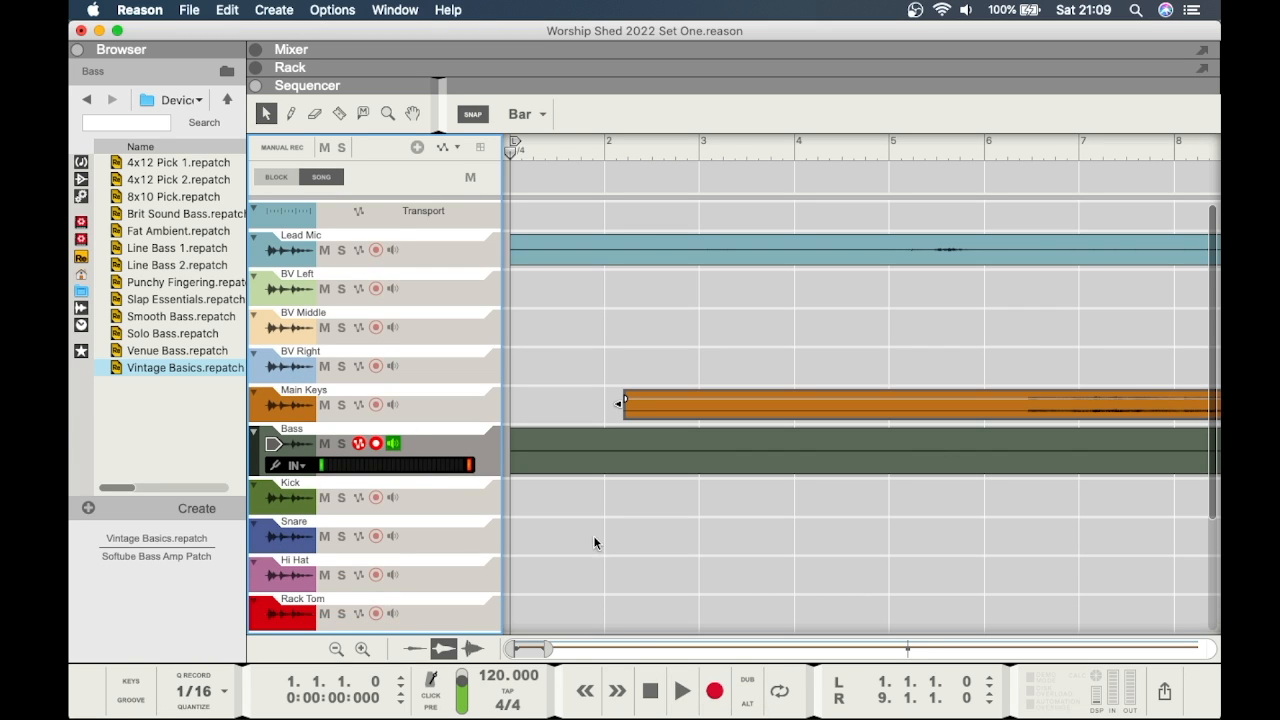
left_click(714, 690)
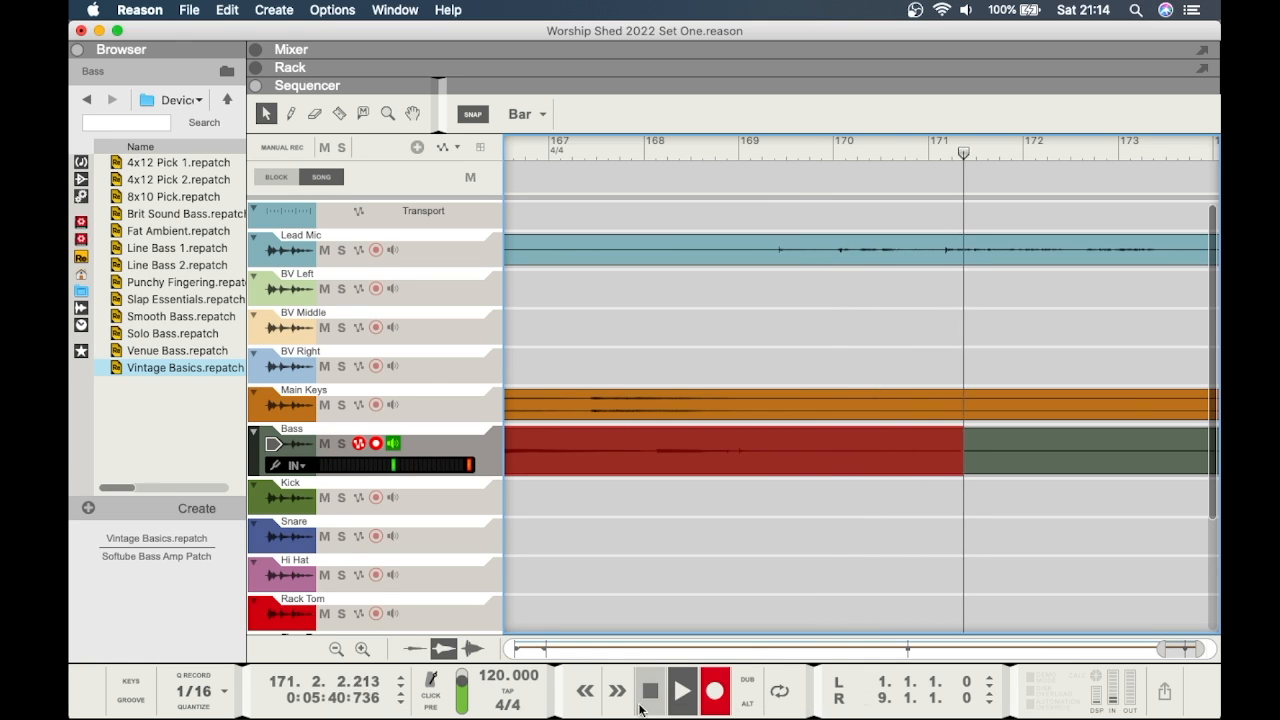
left_click(641, 709)
left_click(645, 706)
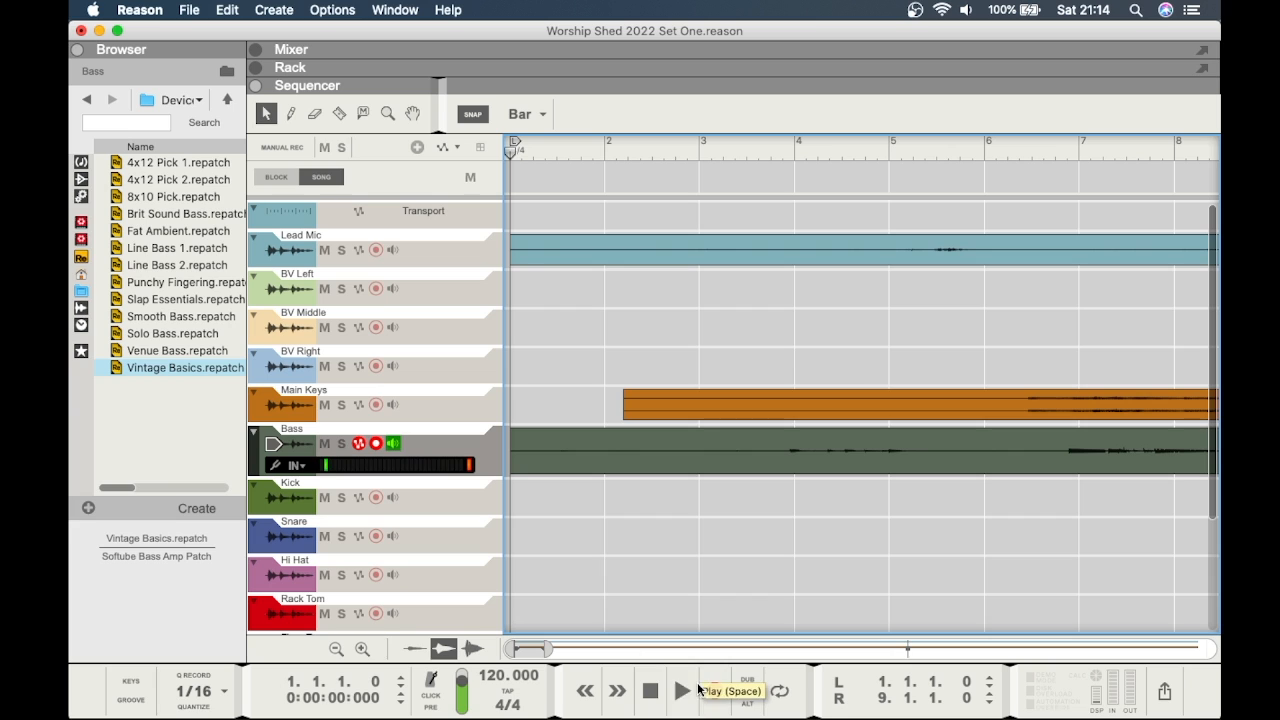
- Play from the start with Bass monitoring on, punch in another Bass take during bar 7 and return to the song start
left_click(682, 690)
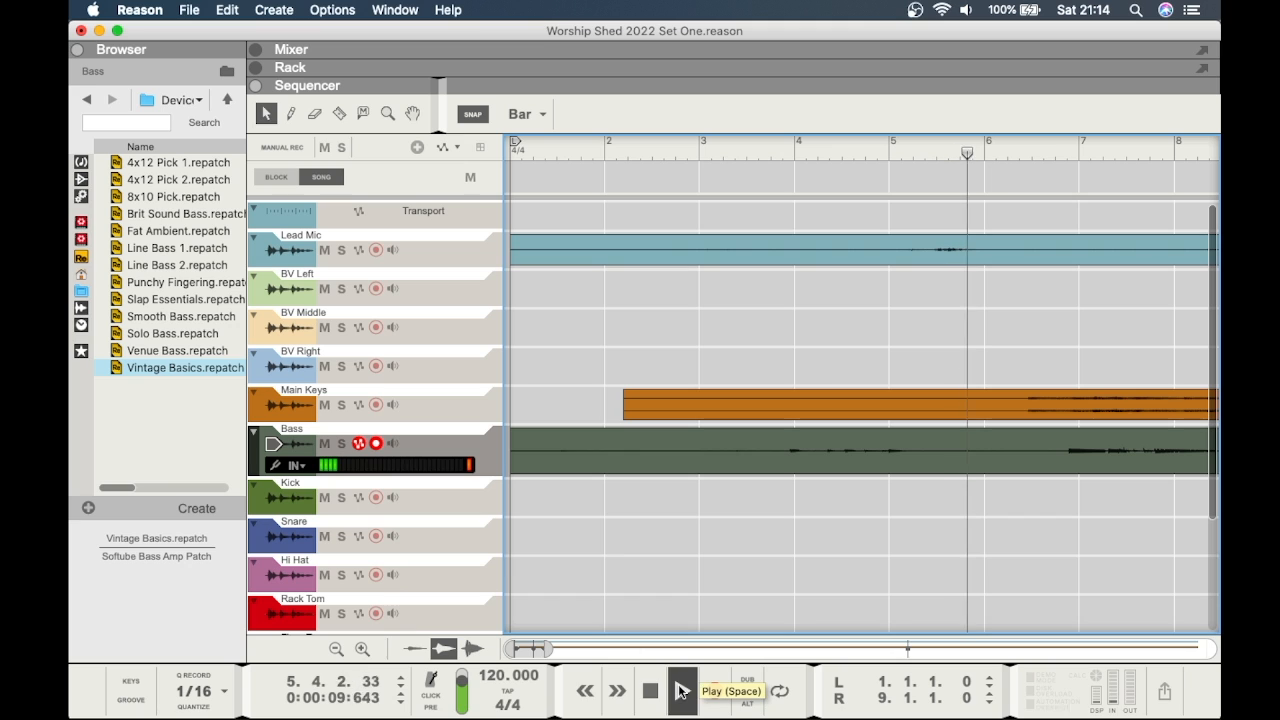
left_click(393, 443)
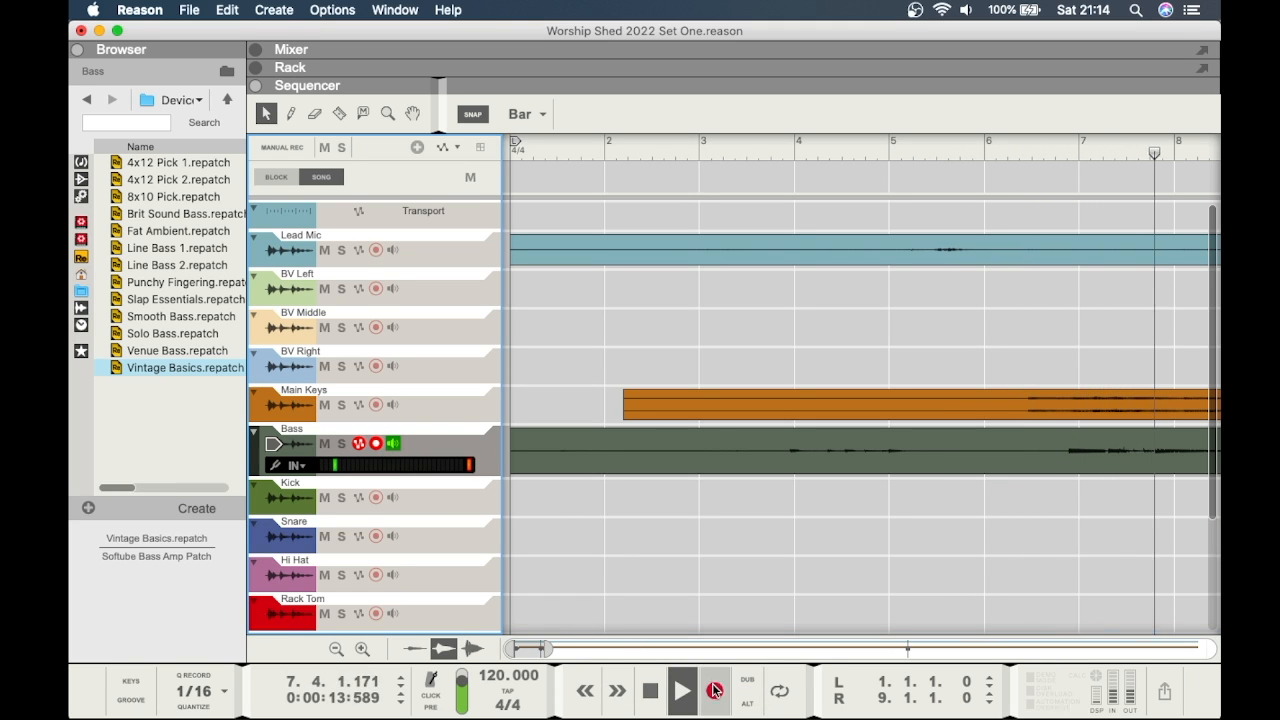
left_click(714, 690)
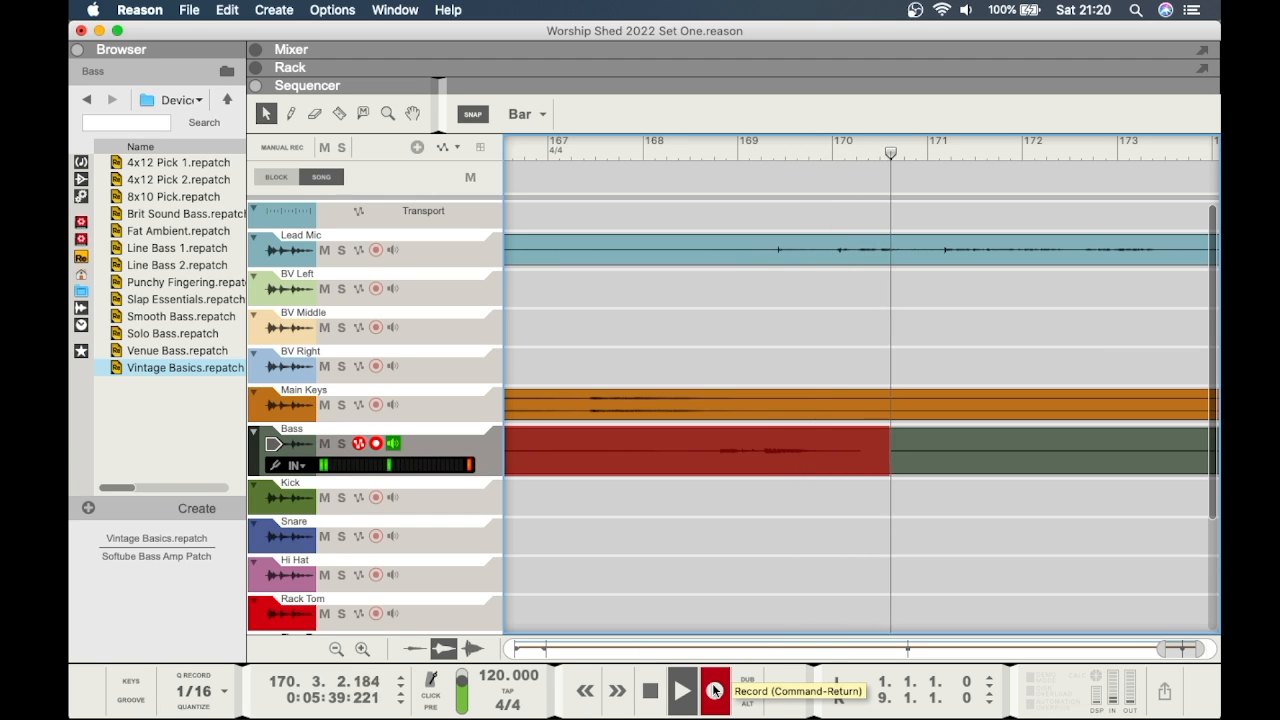
left_click(652, 693)
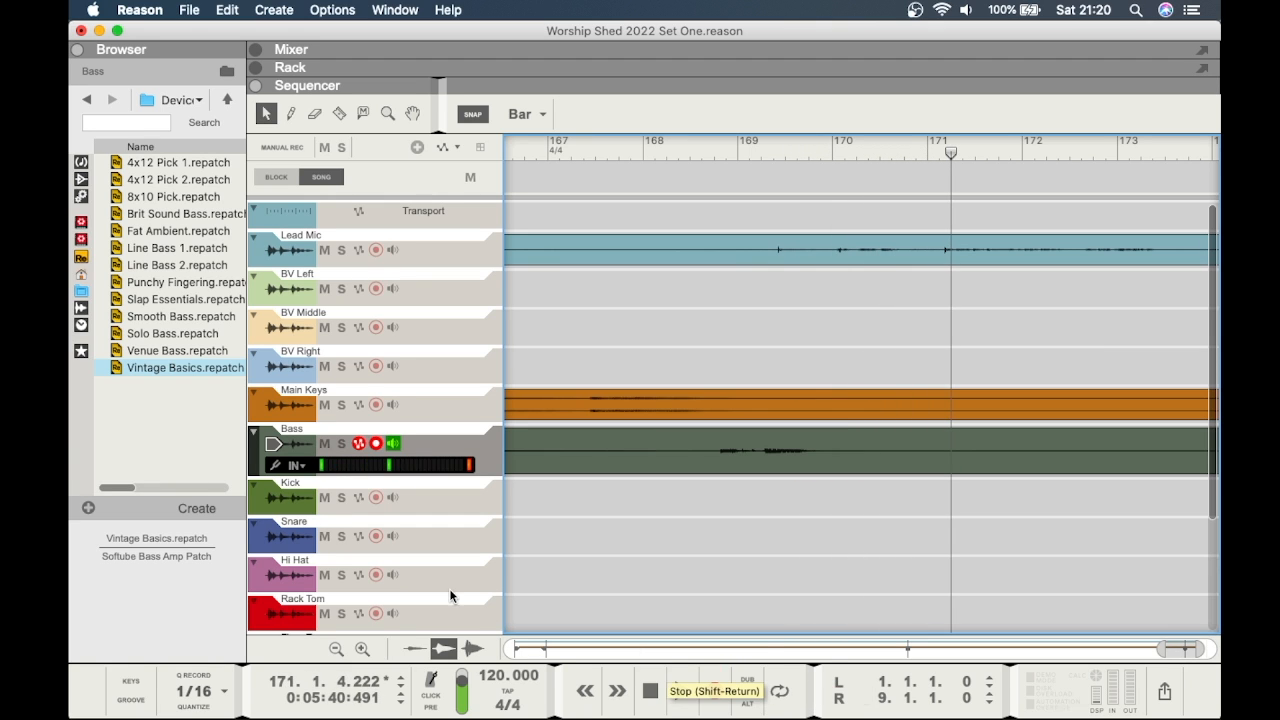
left_click(650, 691)
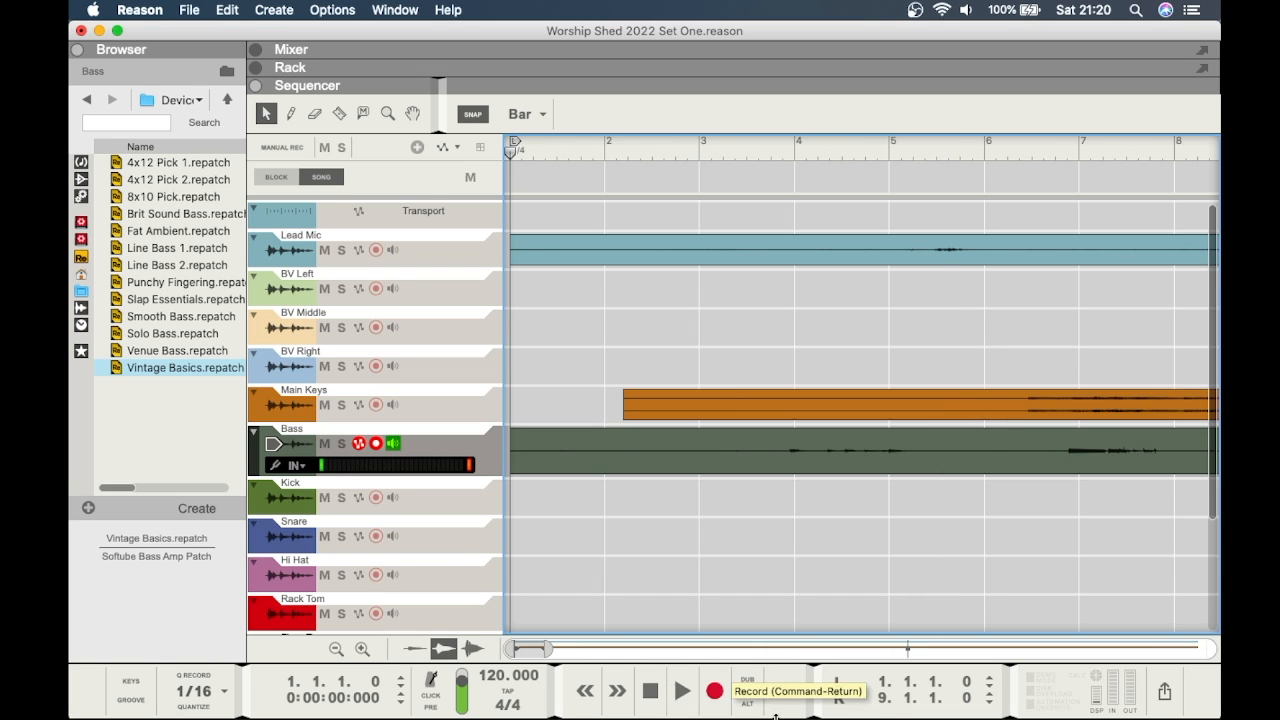
- Play back the song, select the Lead Mic track, turn off its input monitoring and resume playback from bar 9
left_click(682, 697)
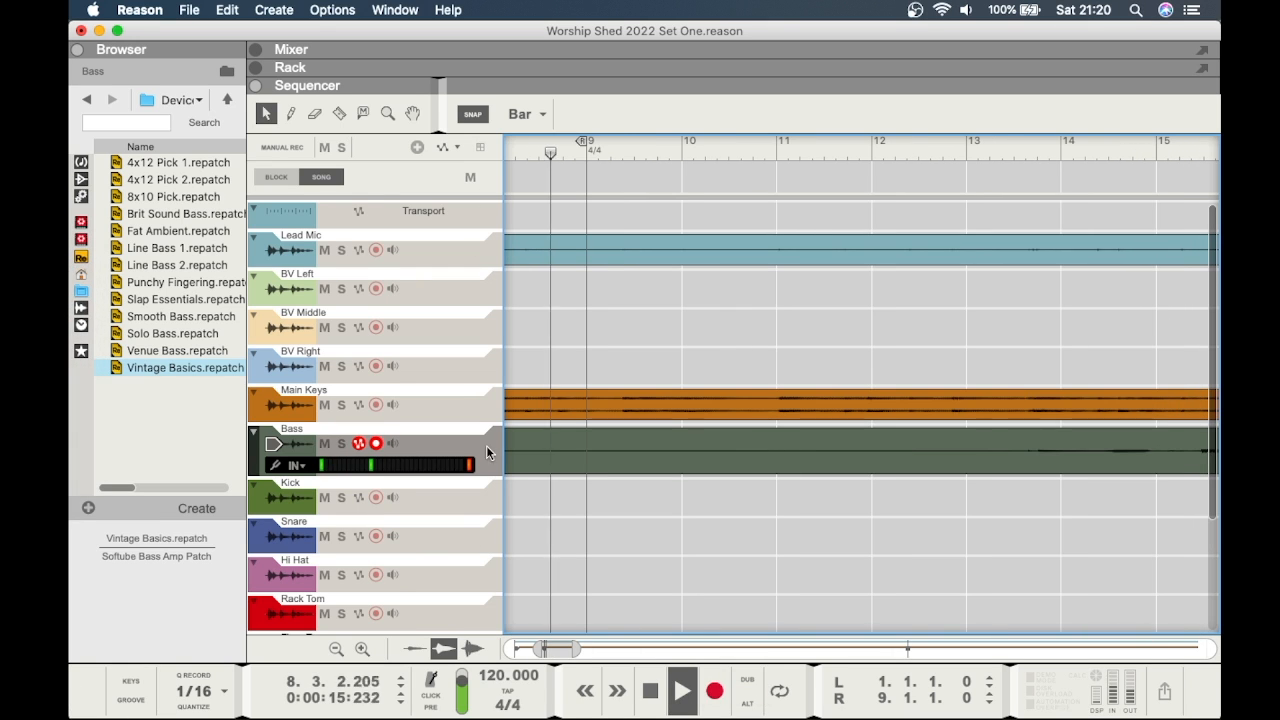
left_click(650, 691)
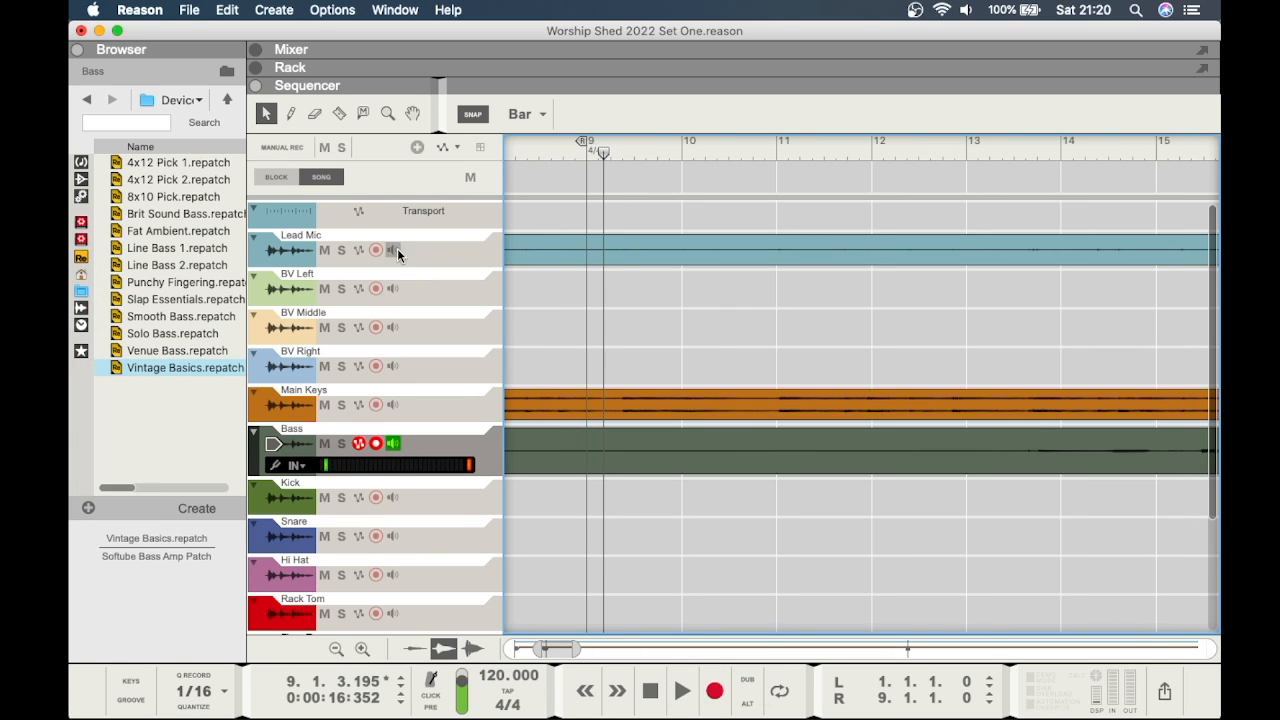
left_click(424, 254)
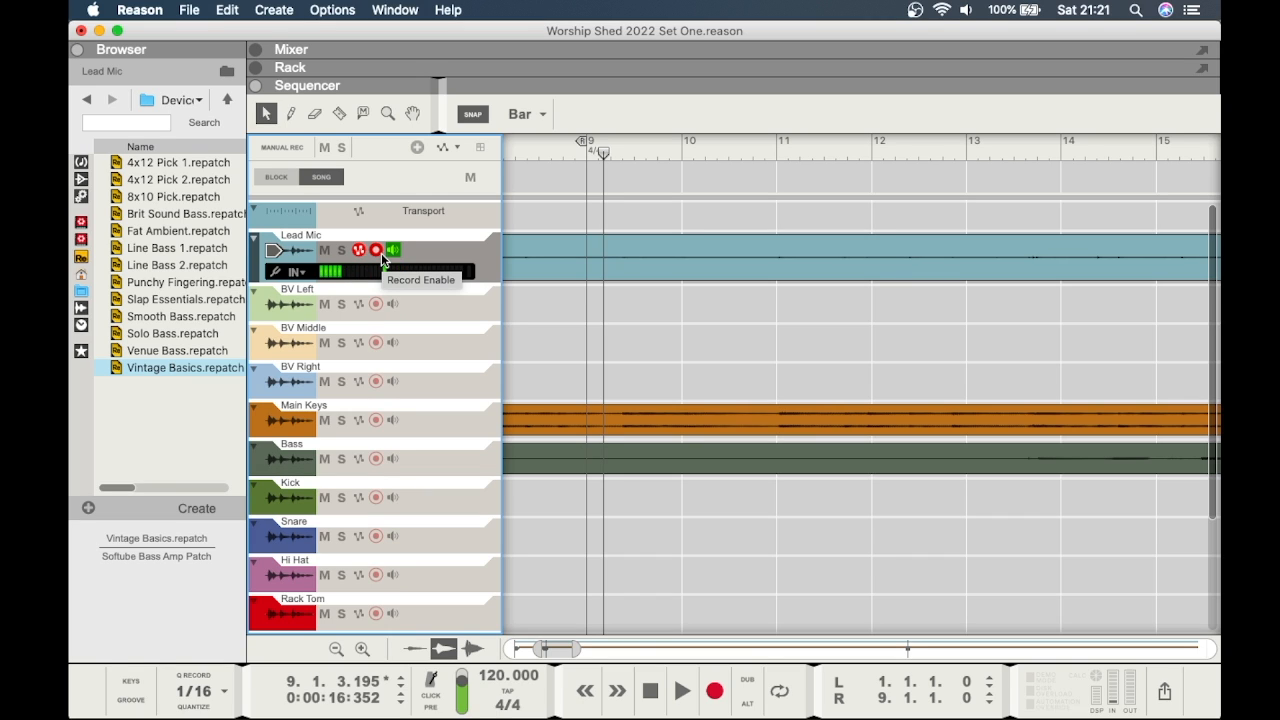
left_click(395, 252)
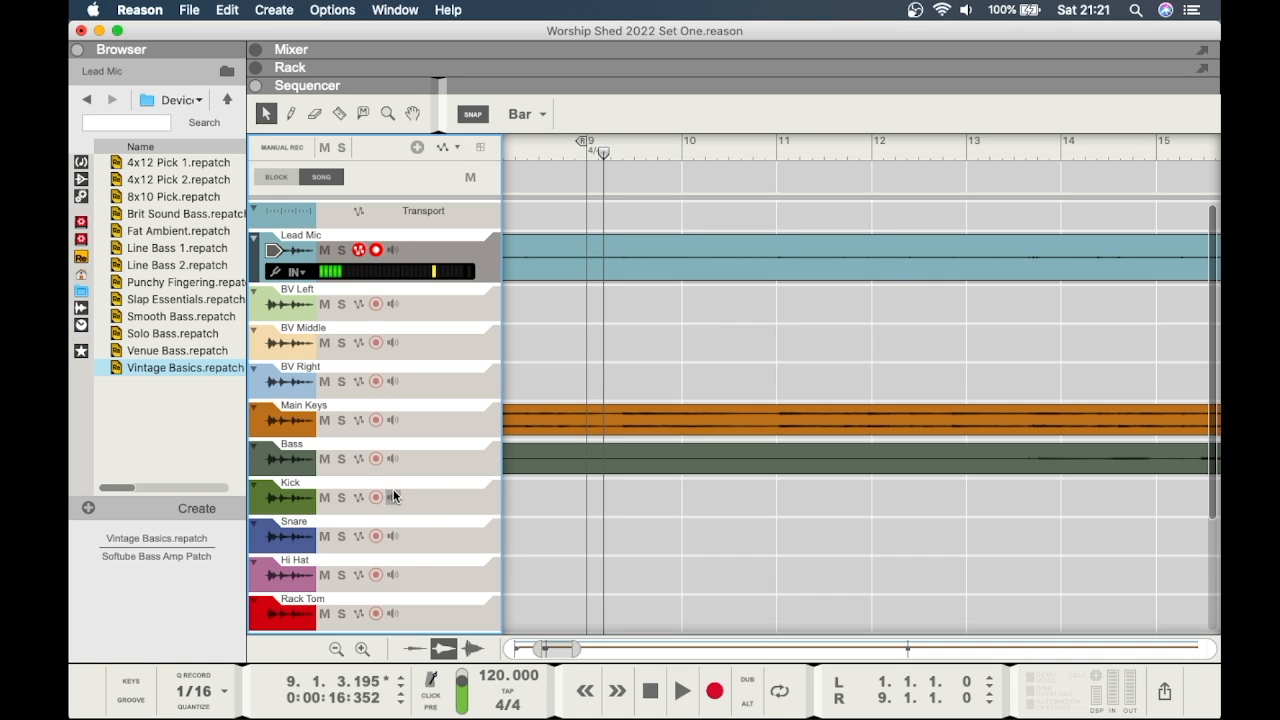
key("space")
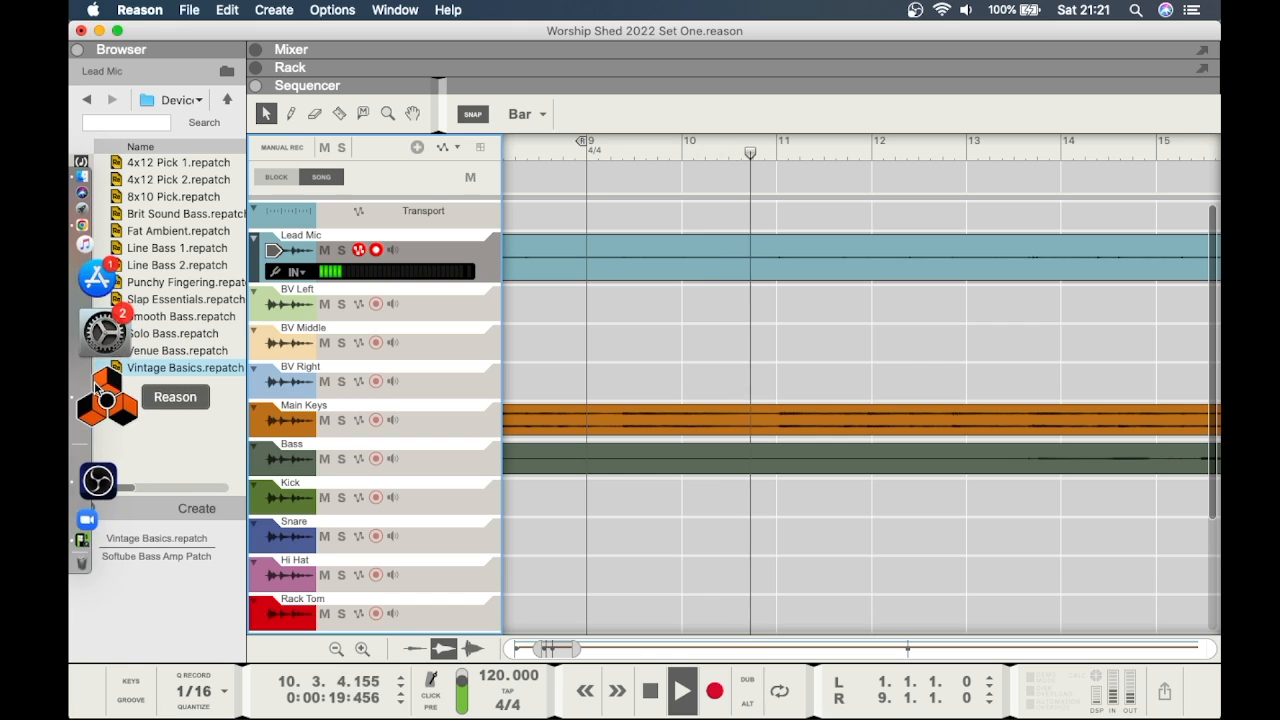
- Switch to Master Fader and replace snapshot 1, Worship Shed, with the current mixer settings
left_click(100, 462)
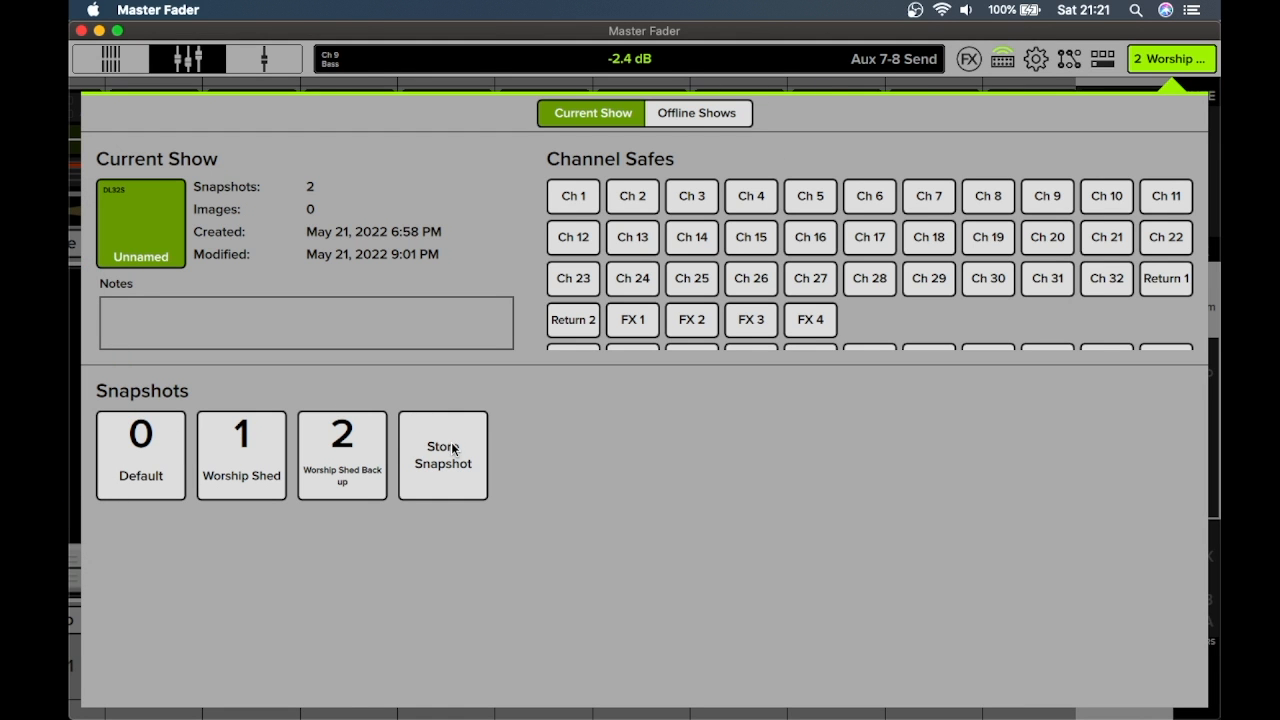
left_click(274, 459)
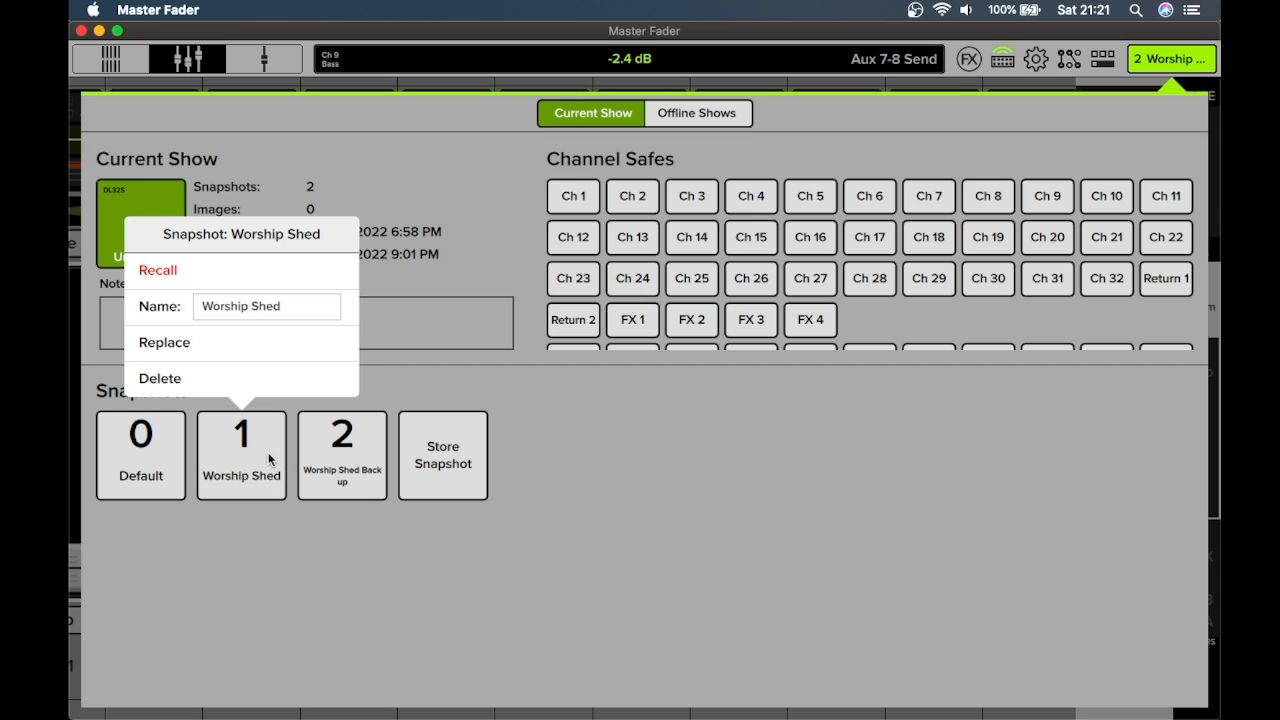
left_click(224, 344)
left_click(528, 394)
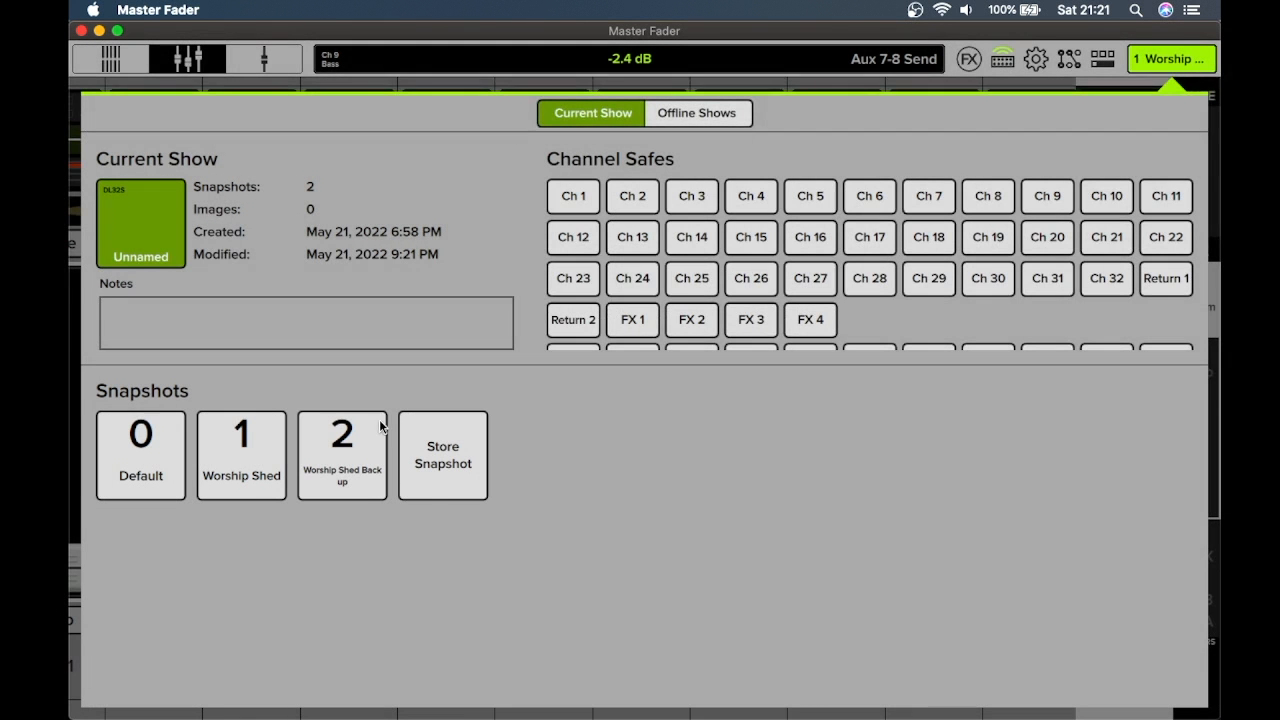
- Replace snapshot 2, Worship Shed Back up, with the current settings and return to the Stream mix
left_click(331, 466)
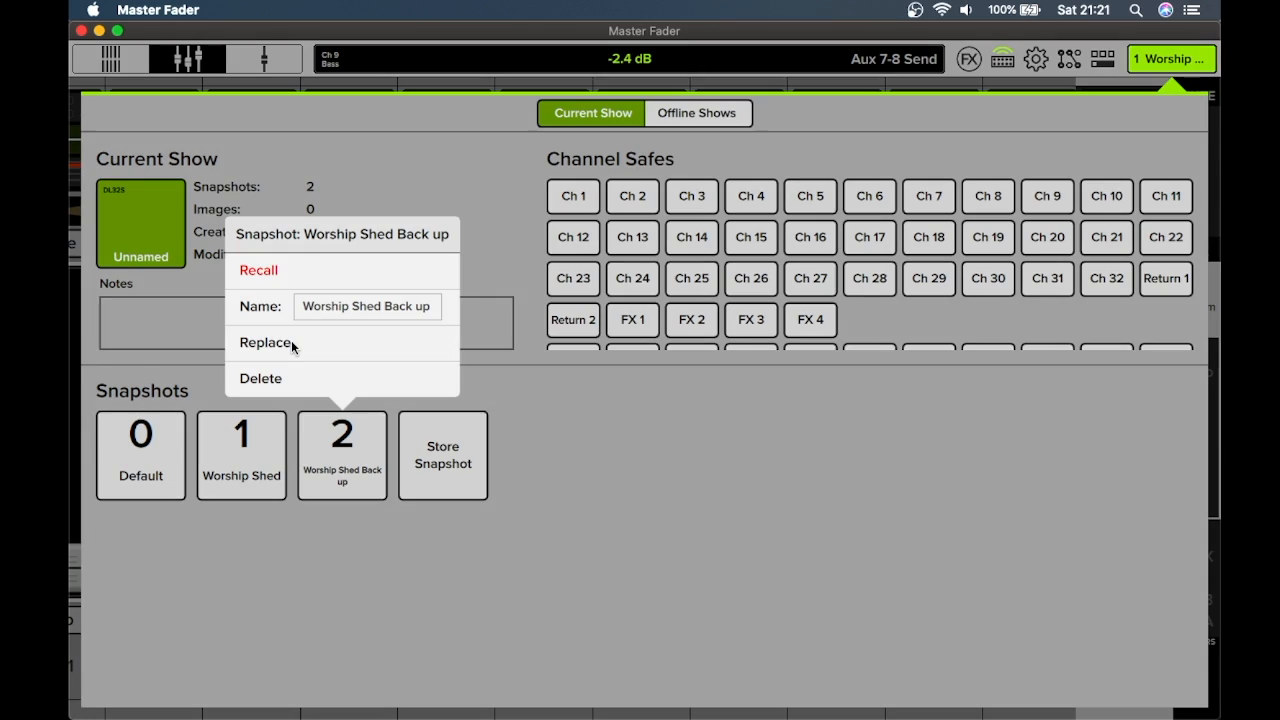
left_click(300, 343)
left_click(592, 388)
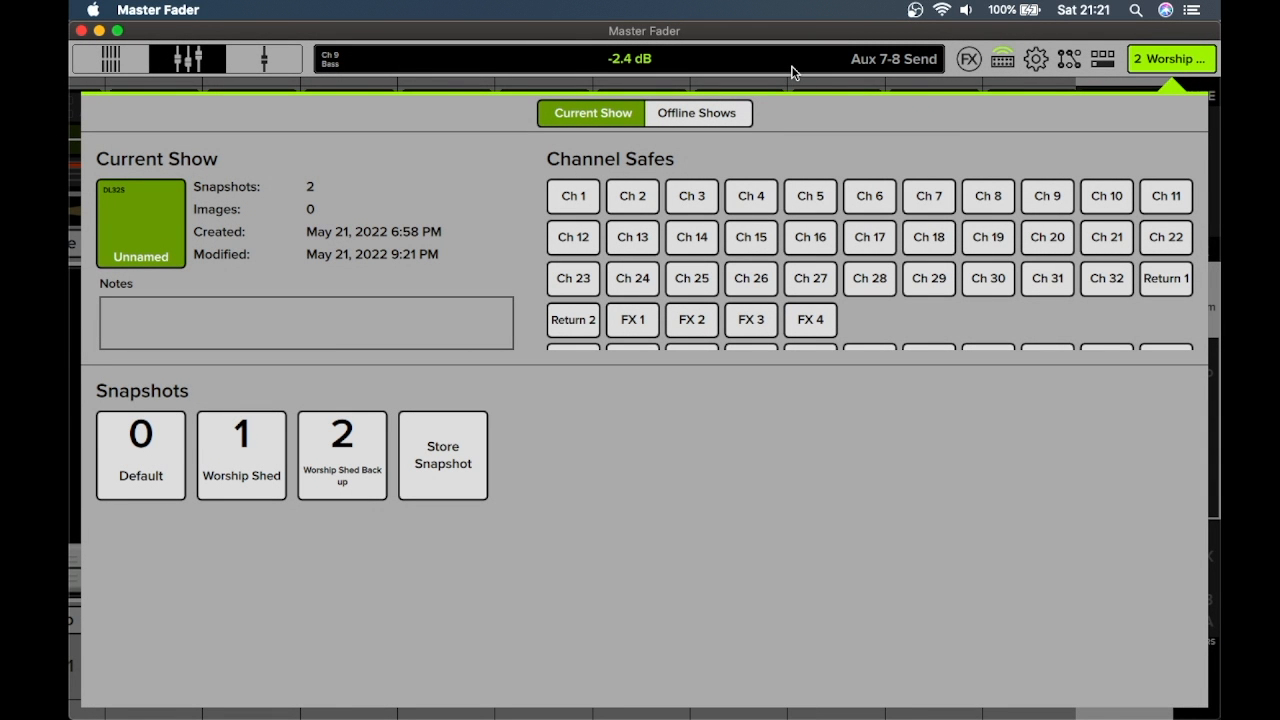
left_click(1176, 60)
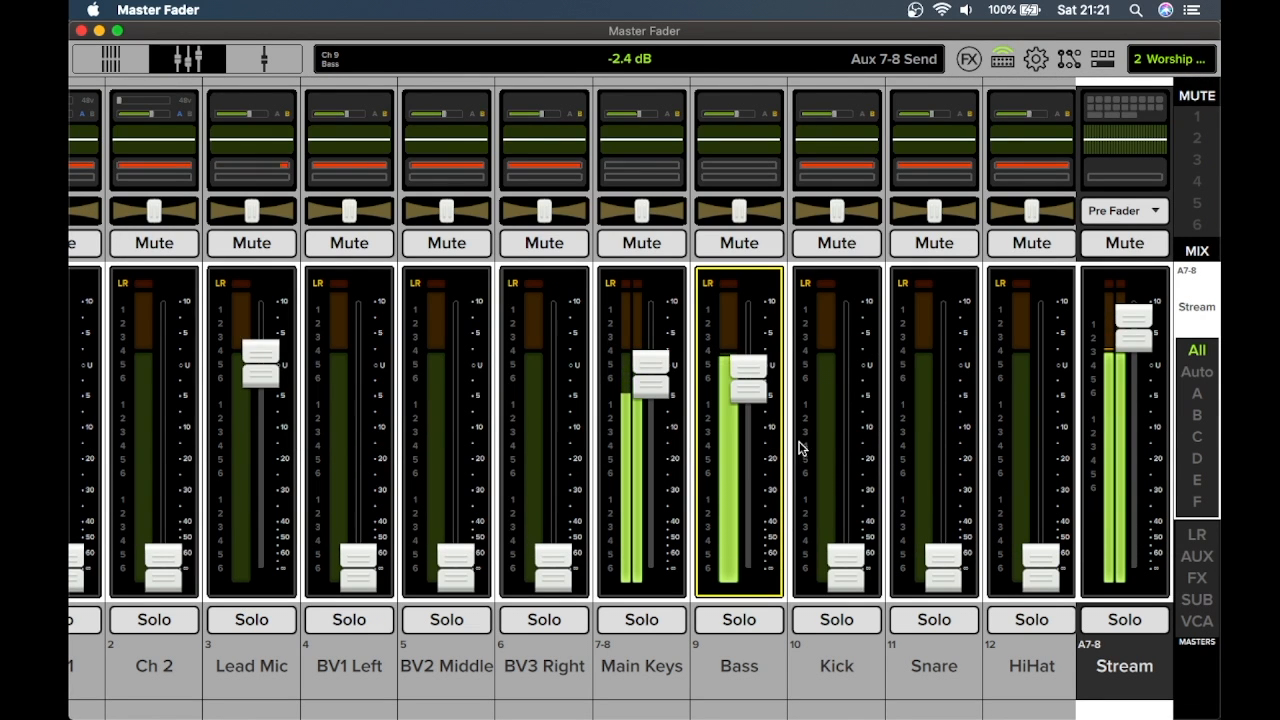
- Balance the Stream sends: set Bass to -1.3 dB, Lead Mic to -1.0 dB and Main Keys to 0.5 dB
mouse_move(763, 392)
left_mouse_down()
mouse_move(760, 451)
mouse_move(797, 583)
mouse_move(774, 400)
mouse_move(750, 385)
mouse_move(795, 578)
mouse_move(770, 480)
mouse_move(767, 380)
left_mouse_up()
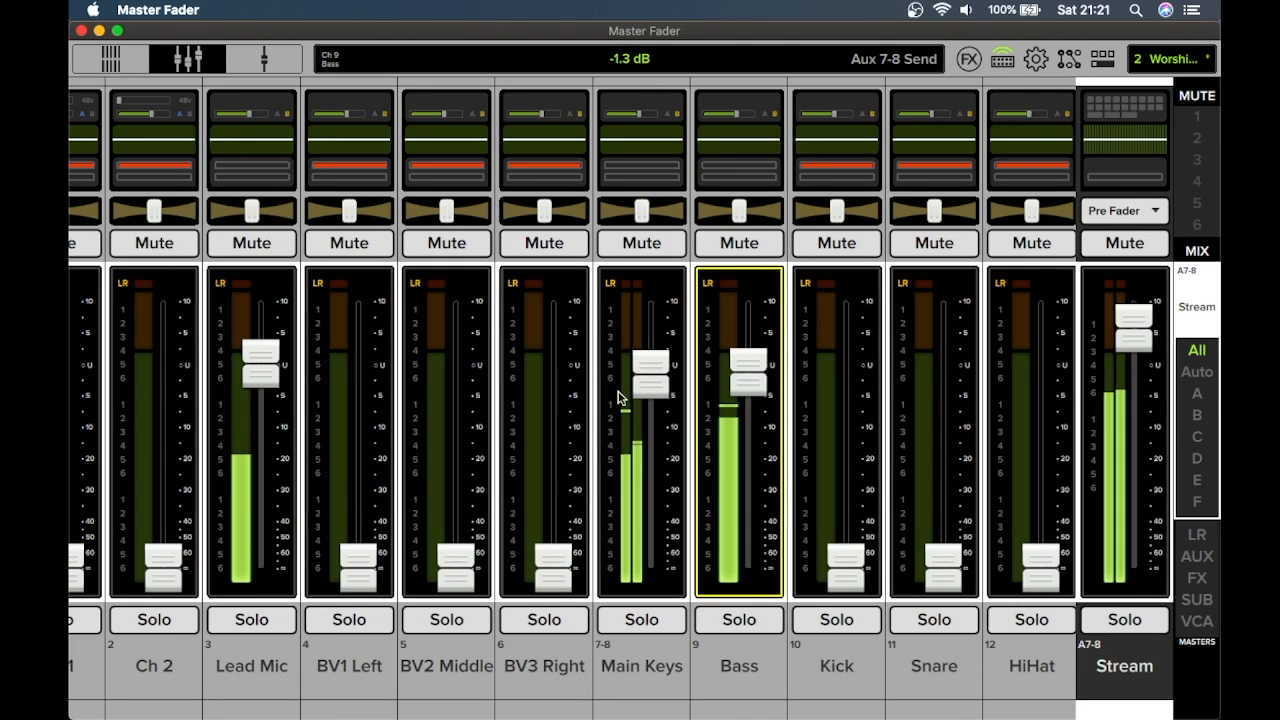
mouse_move(648, 390)
left_mouse_down()
mouse_move(655, 578)
mouse_move(657, 398)
left_mouse_up()
mouse_move(262, 379)
left_mouse_down()
mouse_move(257, 510)
mouse_move(266, 386)
left_mouse_up()
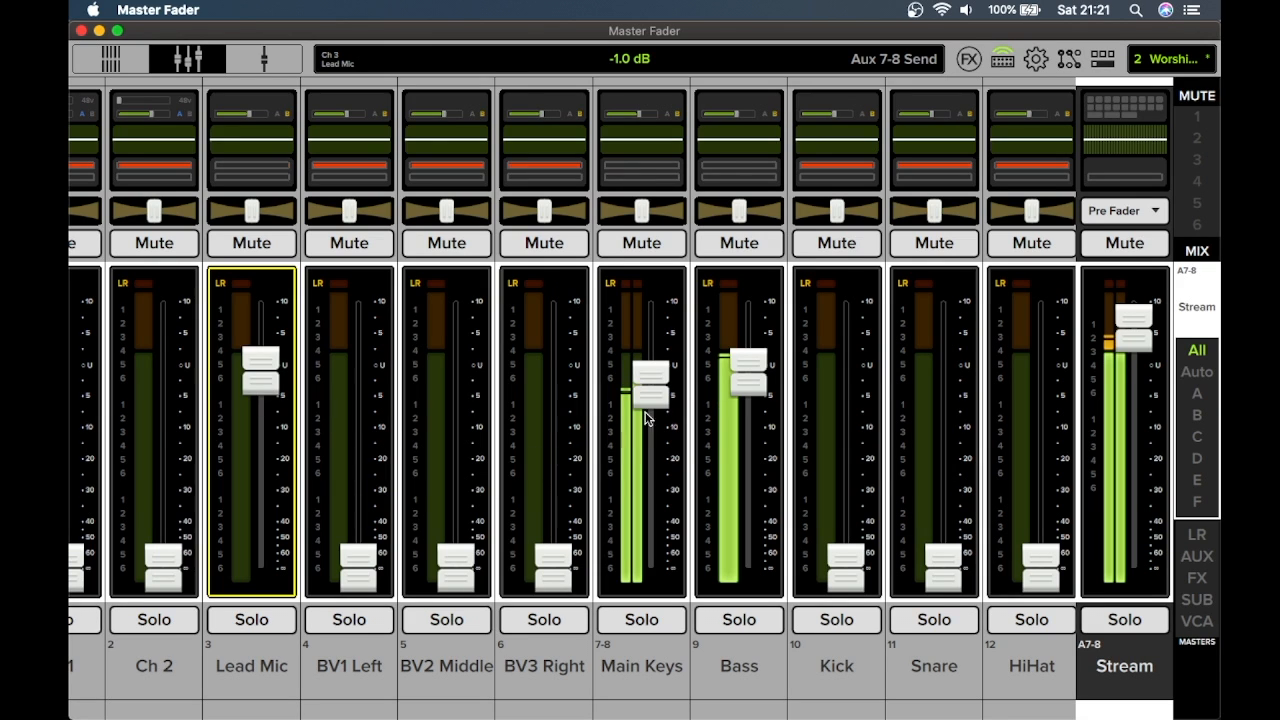
left_click_drag(650, 392, 670, 368)
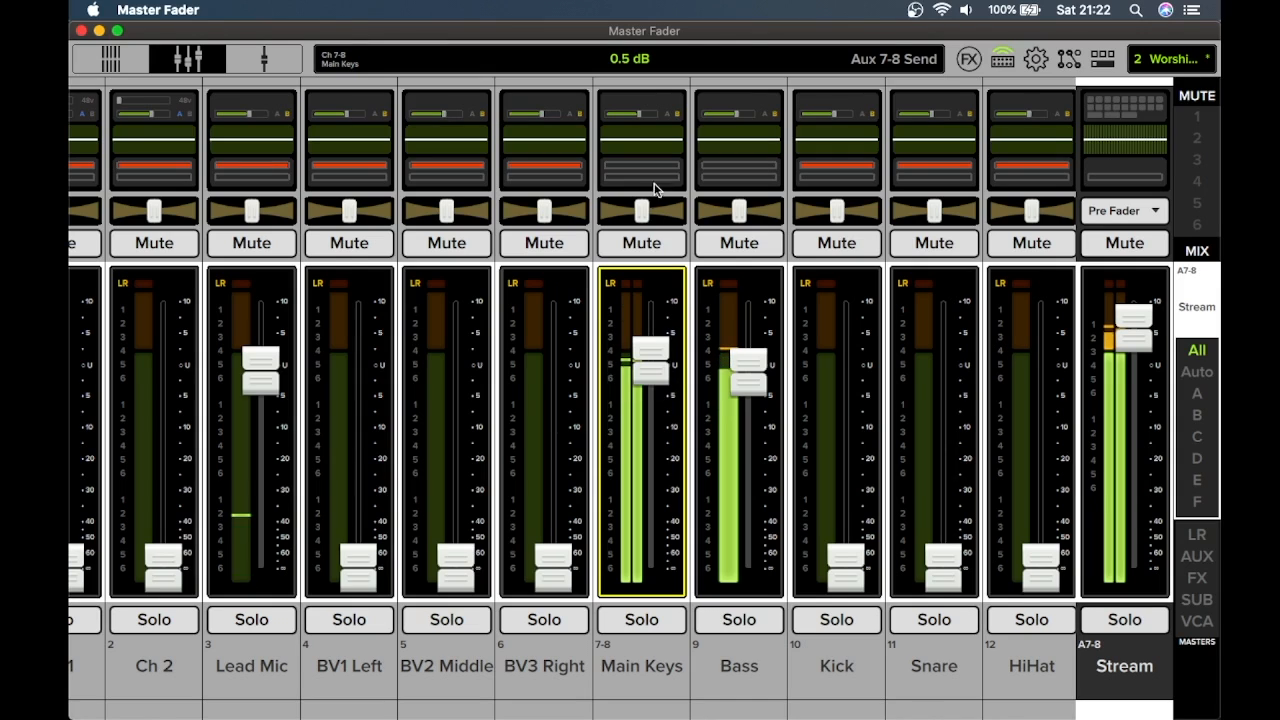
- Lower the Bass send in the Stream mix to -5.9 dB and look across the other channels' sends
mouse_move(641, 222)
left_mouse_down()
mouse_move(587, 210)
mouse_move(677, 216)
mouse_move(603, 209)
mouse_move(630, 190)
mouse_move(643, 208)
left_mouse_up()
left_click_drag(746, 364, 750, 393)
scroll(978, 494, "right", 1)
scroll(978, 494, "right", 6)
scroll(978, 494, "right", 3)
scroll(978, 494, "left", 5)
scroll(978, 494, "left", 1)
scroll(933, 426, "left", 4)
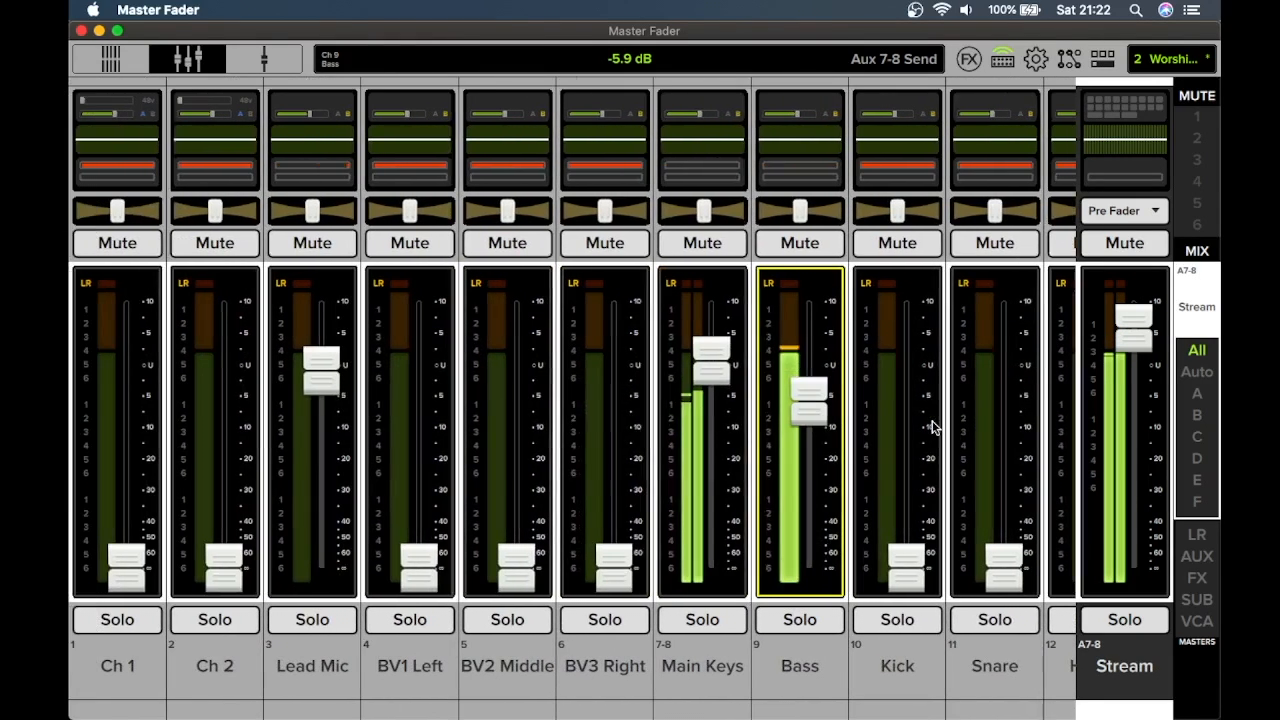
- Switch to the Aux 1-2 mix and set its Bass send to -4.6 dB and its Main Keys send to -3.9 dB
left_click(1192, 302)
left_click(1006, 150)
left_click_drag(815, 375, 875, 578)
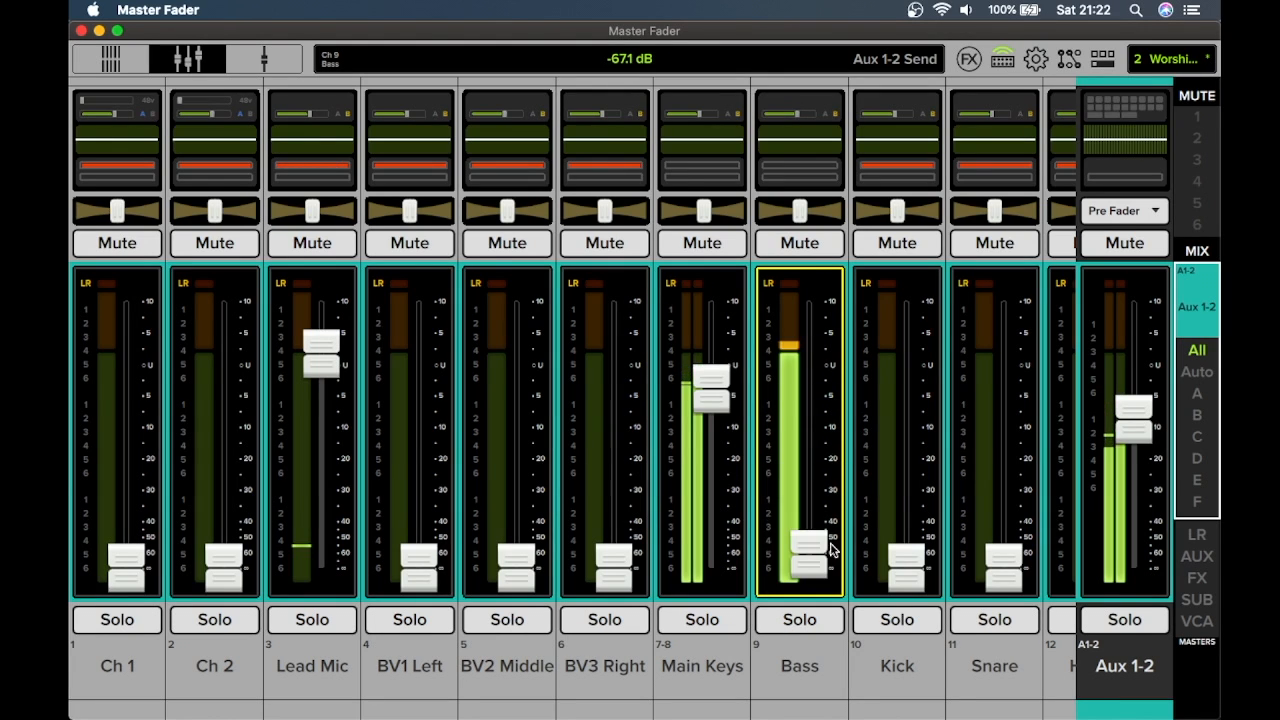
left_click_drag(814, 546, 790, 388)
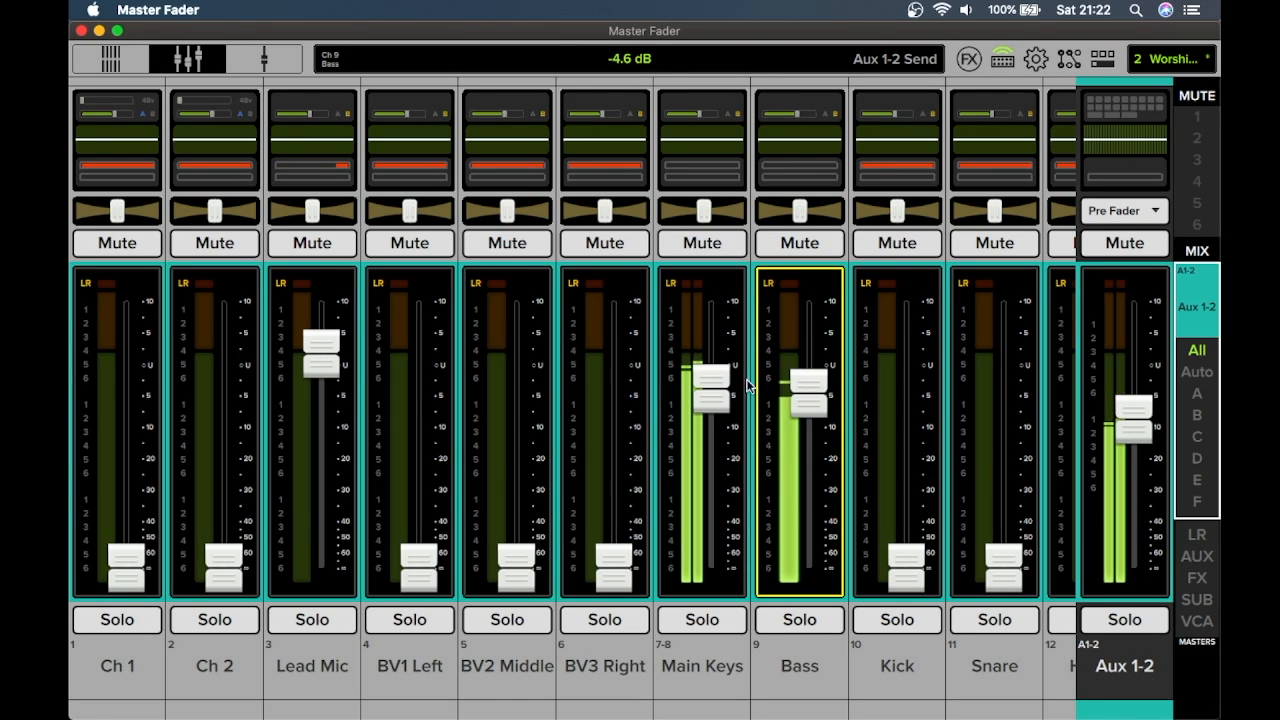
left_click(700, 390)
mouse_move(706, 402)
left_mouse_down()
mouse_move(714, 510)
mouse_move(714, 393)
left_mouse_up()
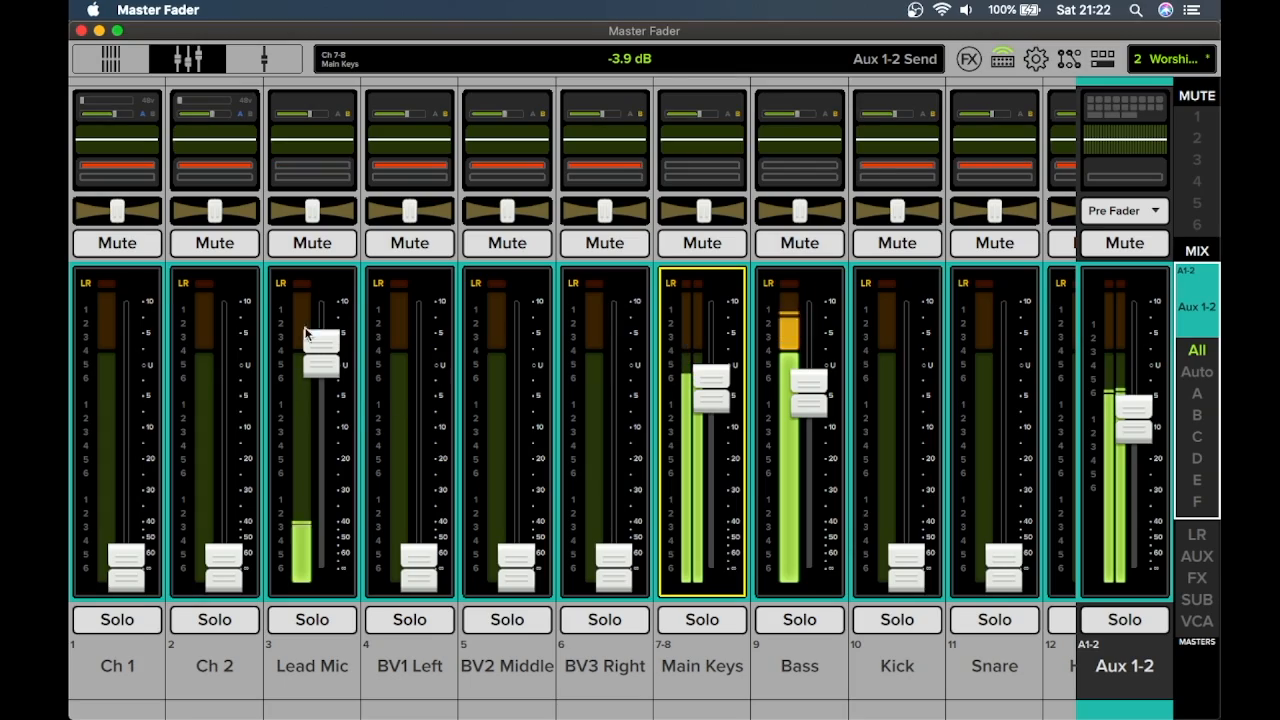
- Return to the Stream mix and set the Main Keys send to -2.2 dB
scroll(543, 477, "right", 10)
scroll(543, 477, "right", 15)
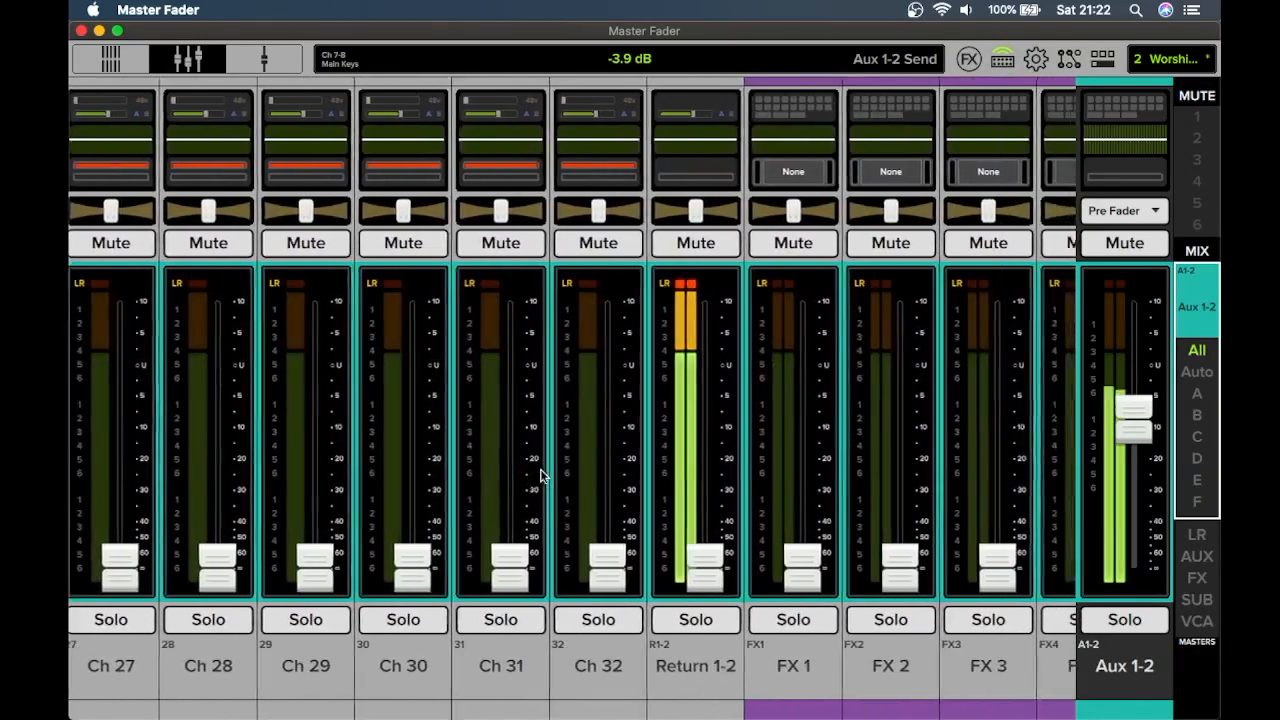
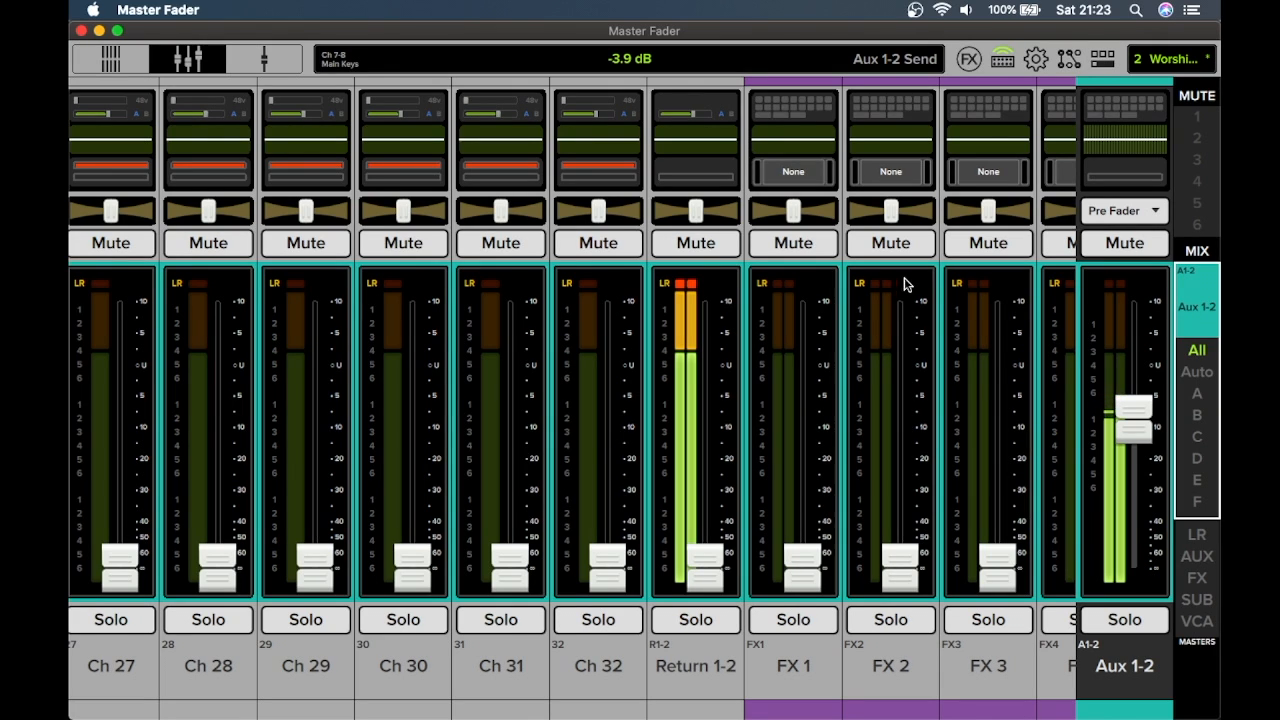
left_click(1208, 307)
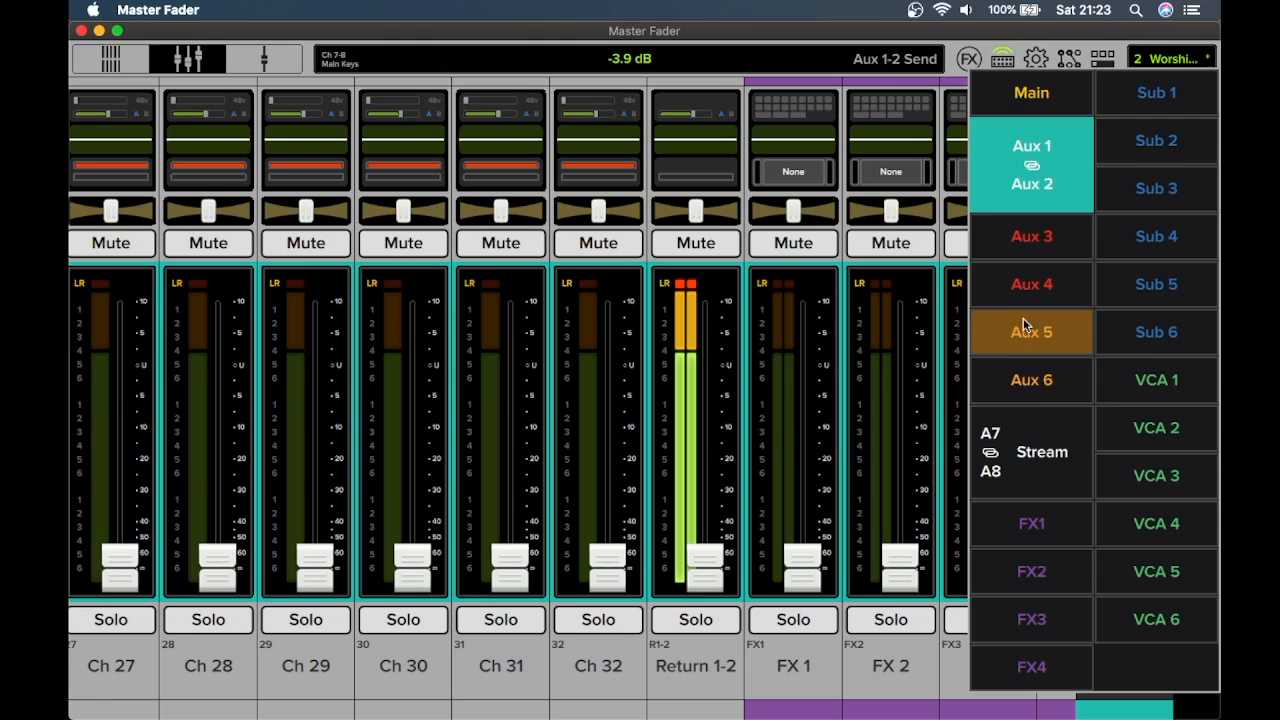
left_click(1054, 452)
scroll(382, 494, "left", 20)
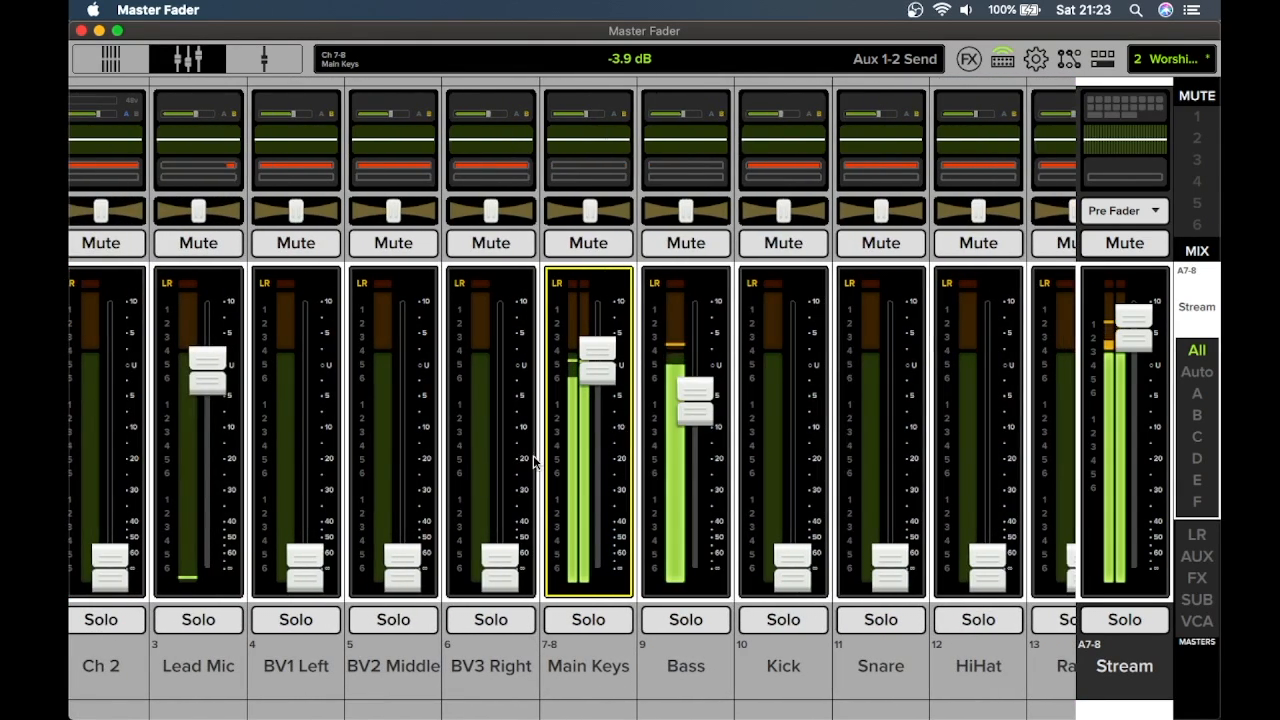
mouse_move(595, 372)
left_mouse_down()
mouse_move(608, 504)
mouse_move(609, 388)
left_mouse_up()
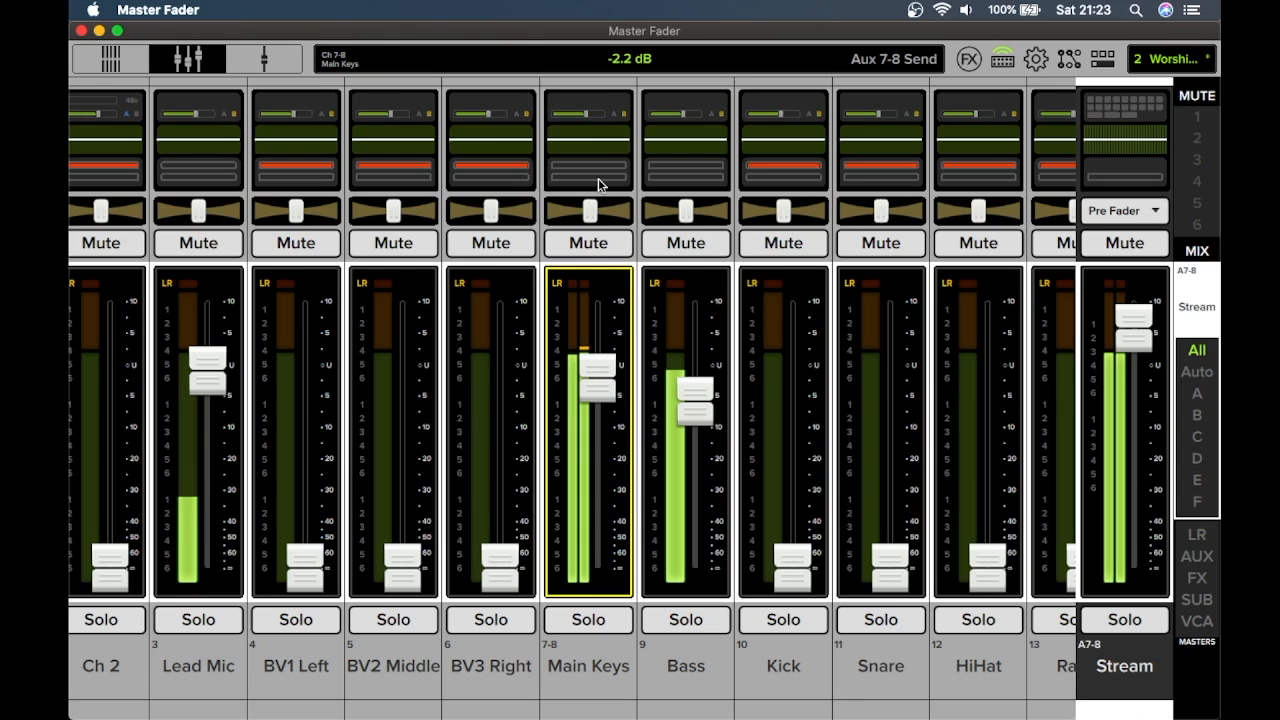
- Try balancing Main Keys to 59 L in the Stream mix and return it to center, keeping Bass panned center
left_click_drag(598, 180, 565, 207)
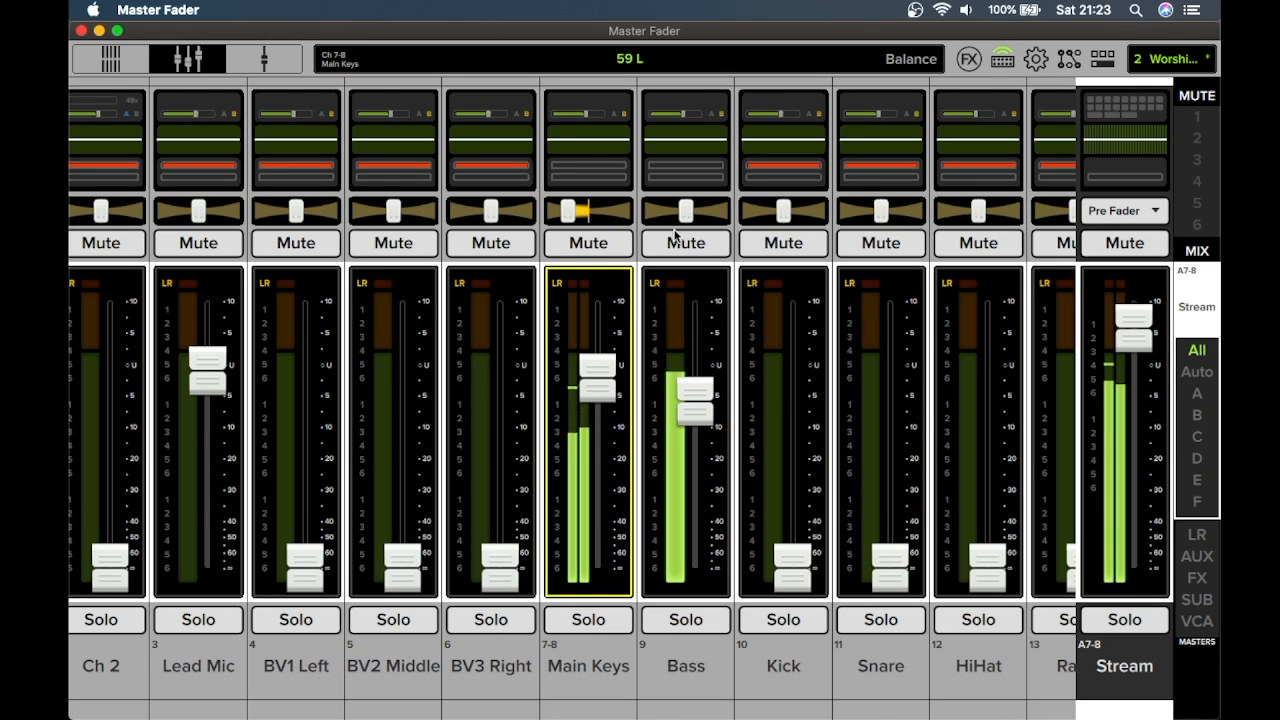
mouse_move(685, 210)
left_mouse_down()
mouse_move(732, 203)
mouse_move(671, 211)
mouse_move(636, 181)
mouse_move(646, 207)
mouse_move(720, 212)
mouse_move(686, 209)
left_mouse_up()
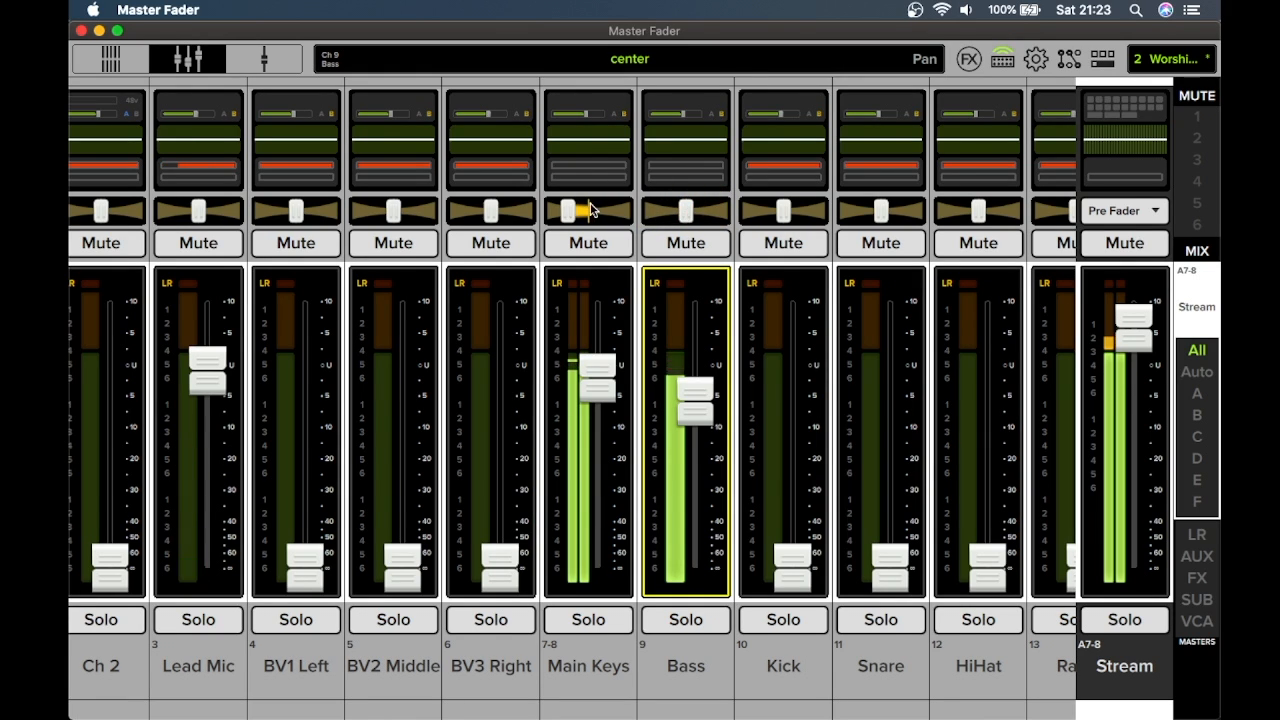
left_click(590, 209)
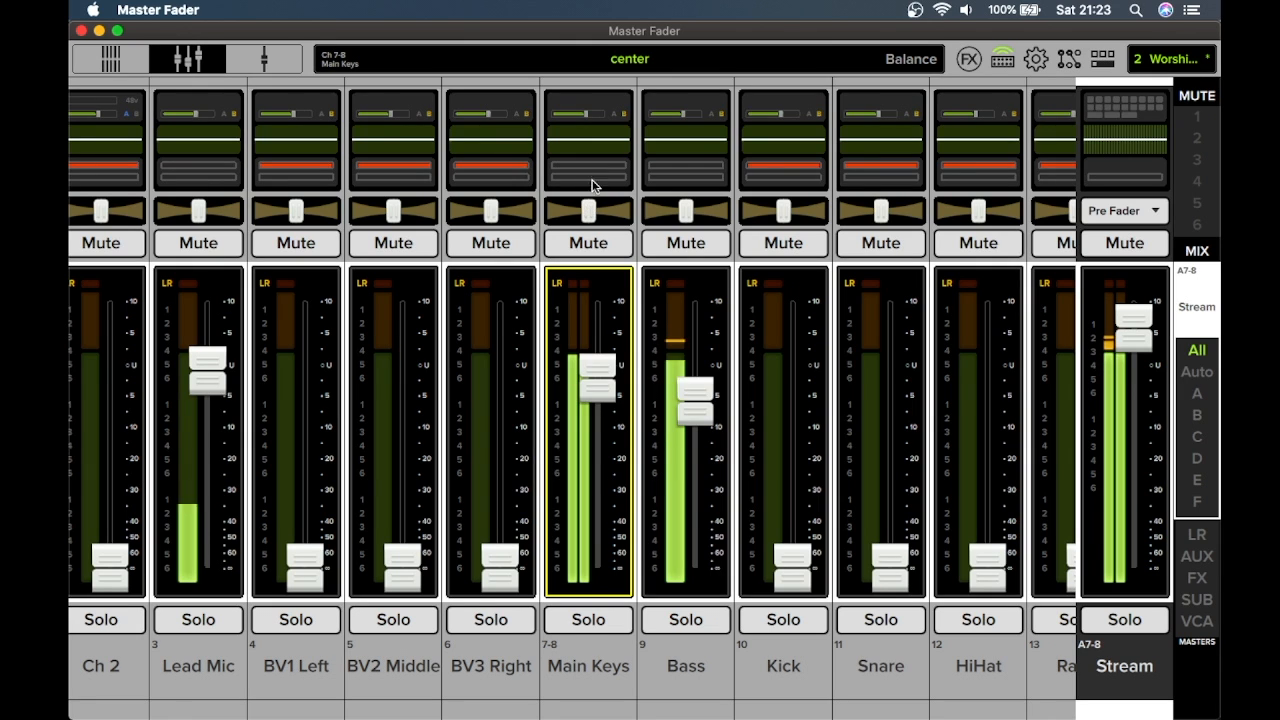
- In the Main Keys EQ, set band 1 to -0.9 dB at 98.0 Hz and shift band 2 to a higher frequency
left_click(585, 122)
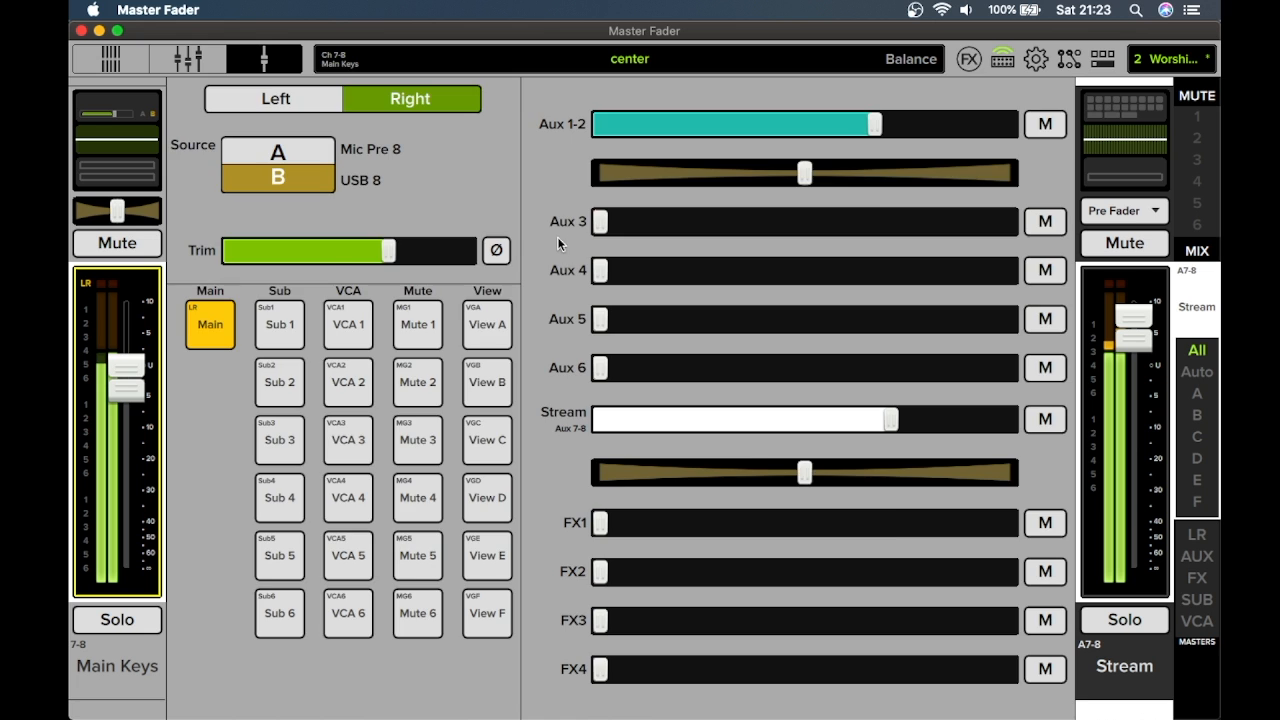
scroll(557, 236, "right", 3)
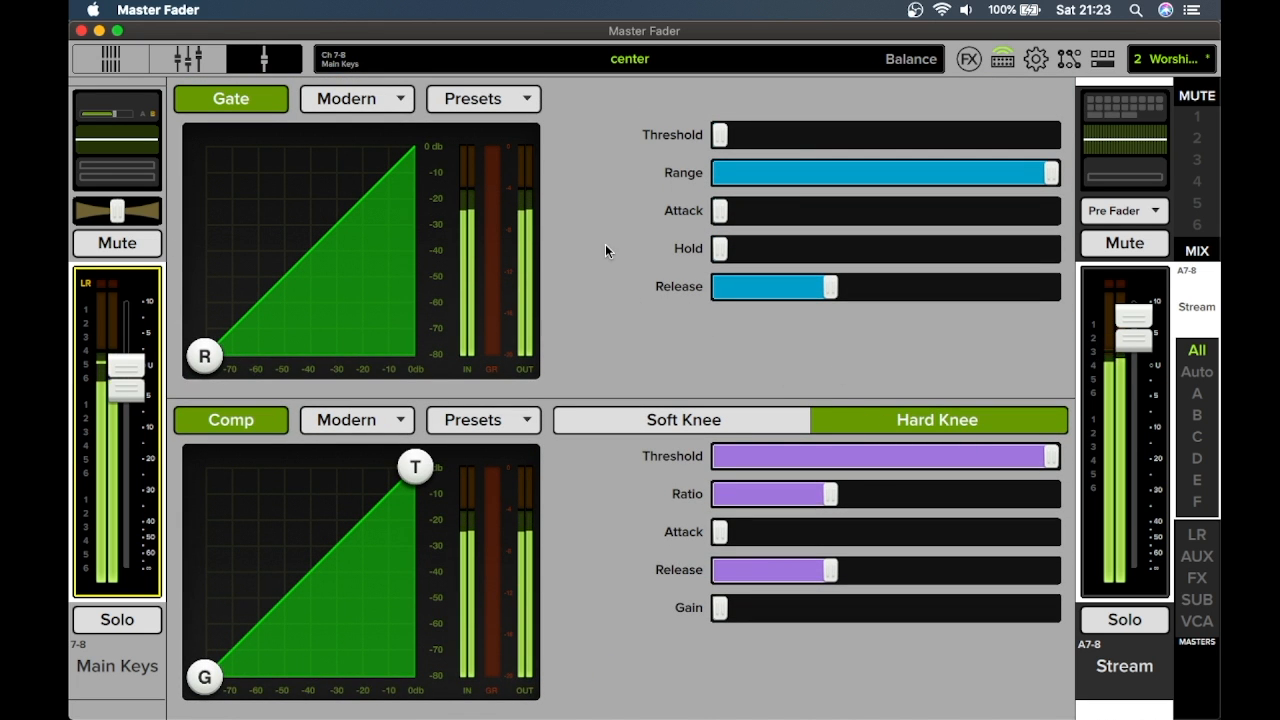
scroll(605, 244, "up", 5)
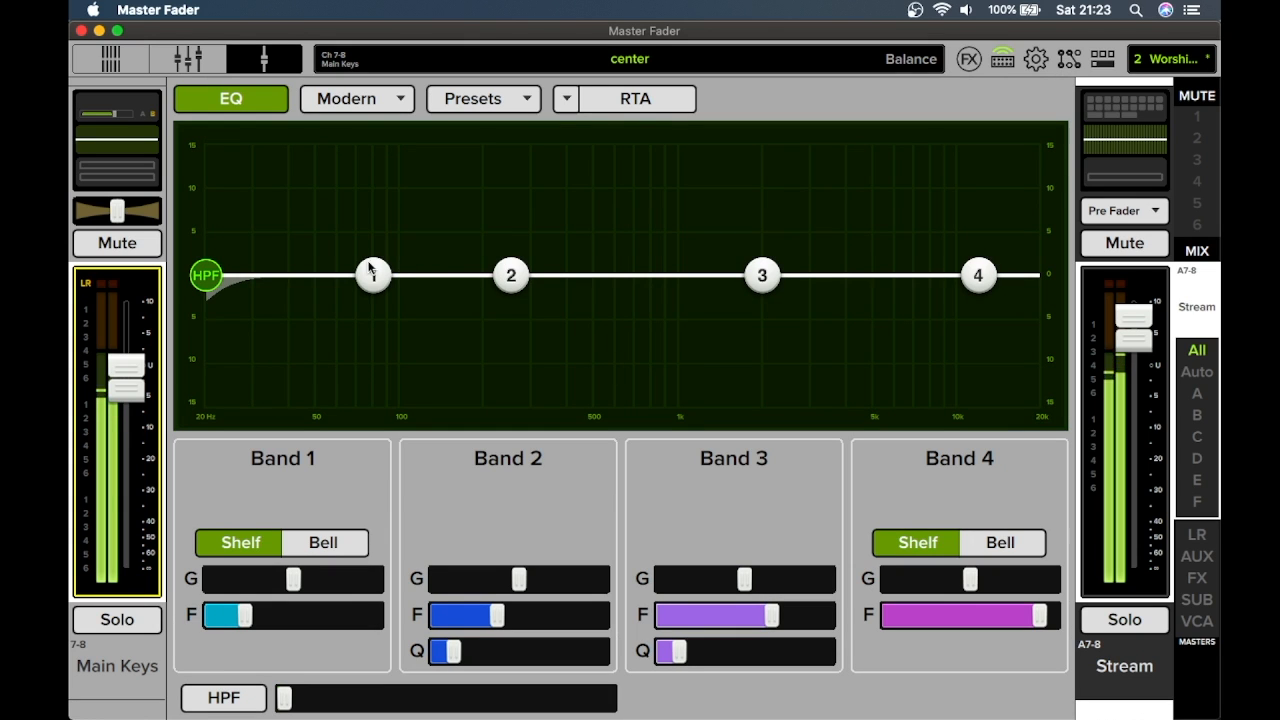
left_click_drag(373, 277, 404, 331)
mouse_move(516, 276)
left_mouse_down()
mouse_move(537, 359)
mouse_move(480, 337)
mouse_move(496, 411)
mouse_move(403, 363)
mouse_move(357, 406)
mouse_move(492, 463)
mouse_move(662, 478)
mouse_move(663, 371)
mouse_move(549, 360)
mouse_move(561, 275)
left_mouse_up()
left_click_drag(408, 333, 403, 285)
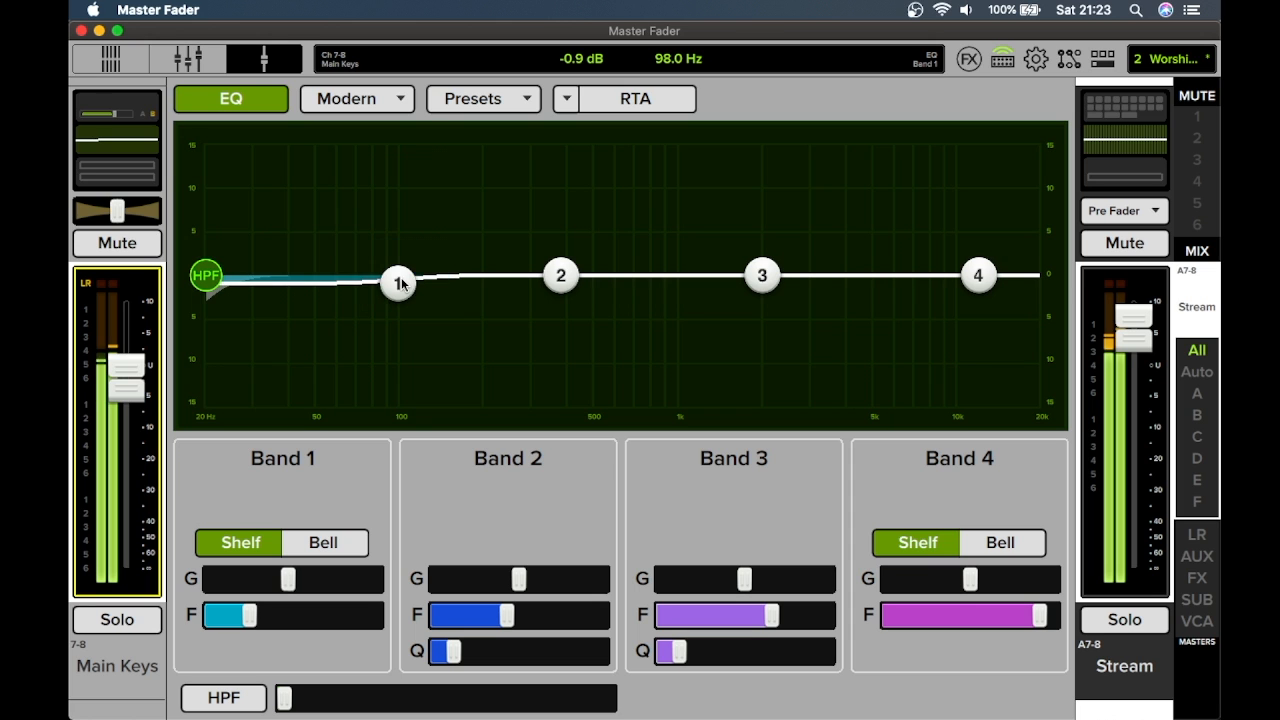
- Shape the Bass EQ lows: band 1 as a bell at -4.8 dB, 59.6 Hz, and band 2 at 3.6 dB, 184 Hz
key("Right")
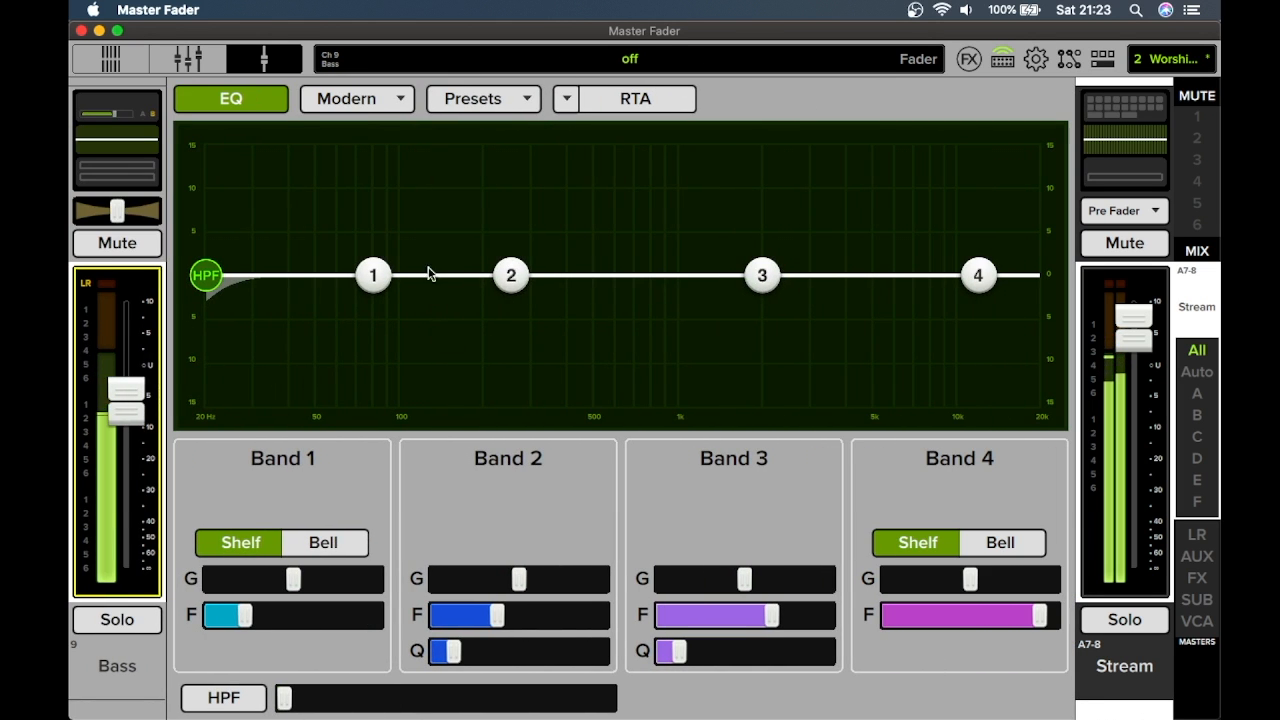
left_click_drag(512, 283, 479, 290)
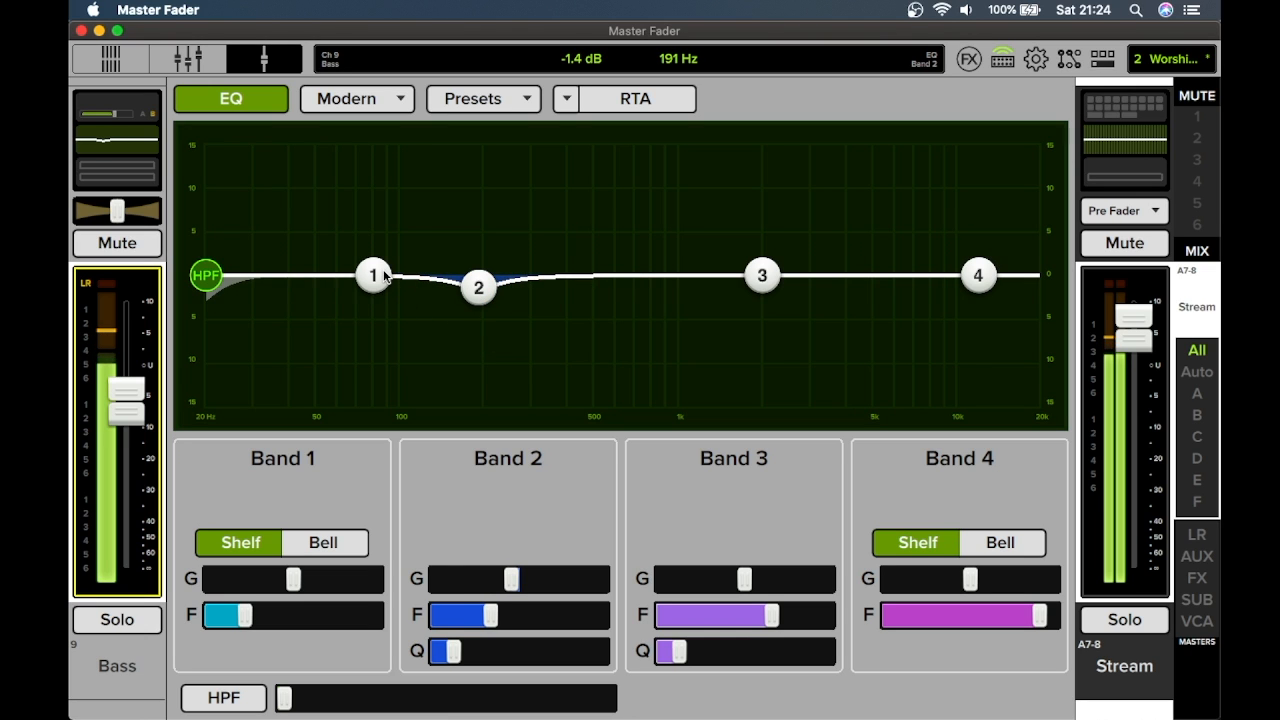
left_click(323, 542)
left_click_drag(371, 274, 336, 328)
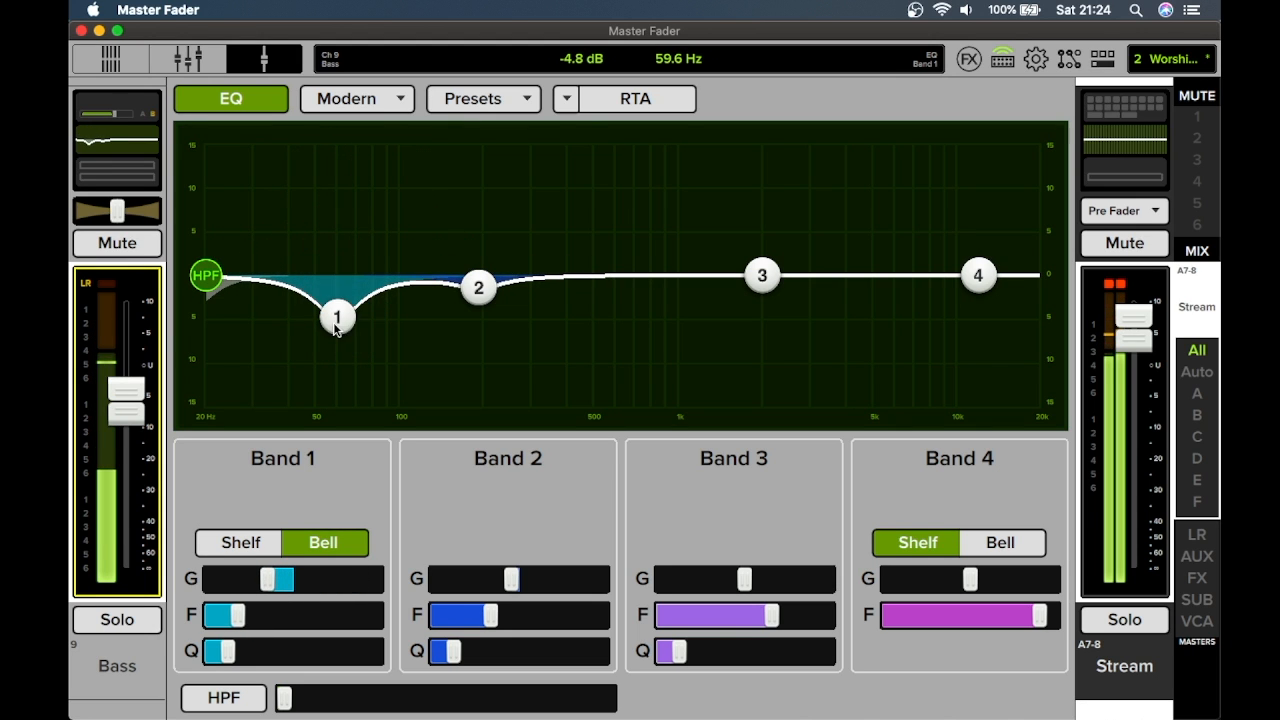
left_click_drag(479, 288, 474, 243)
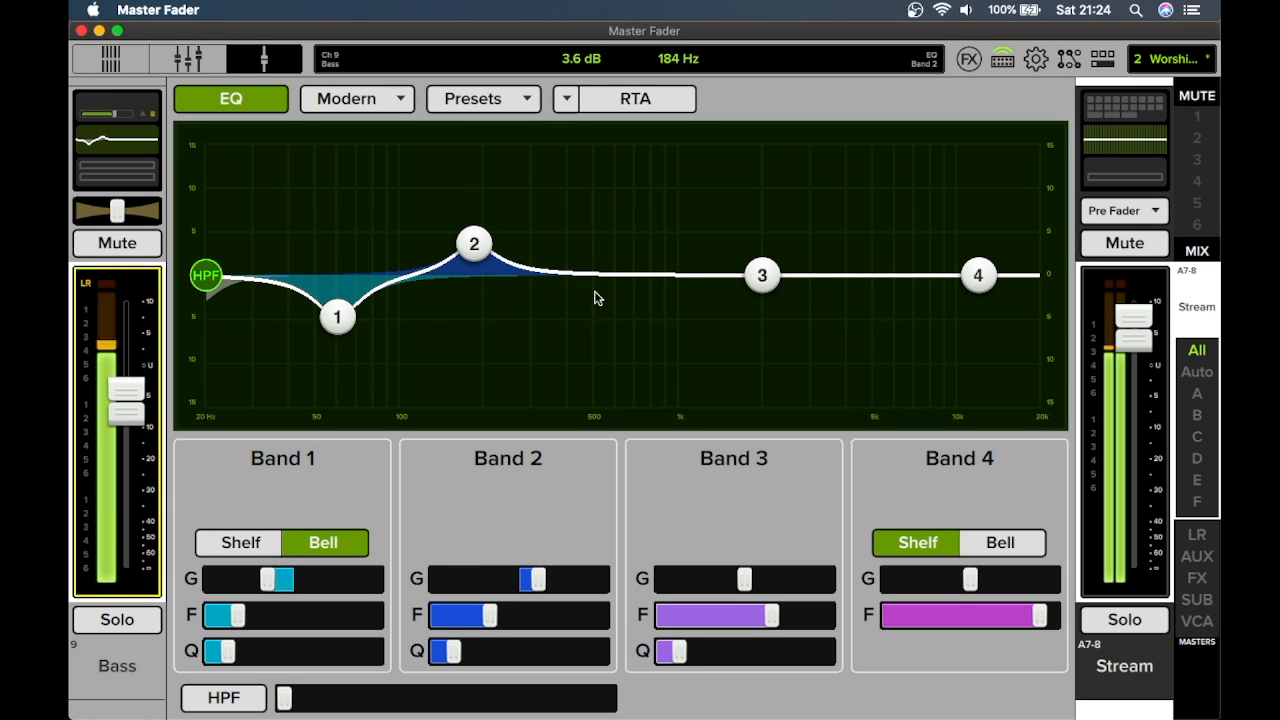
- Cut Bass EQ band 3 by about 6 dB just above 1 kHz and make band 4 a 7.3 dB bell boost at 7.42 kHz
left_click_drag(746, 290, 684, 345)
left_click_drag(978, 276, 912, 203)
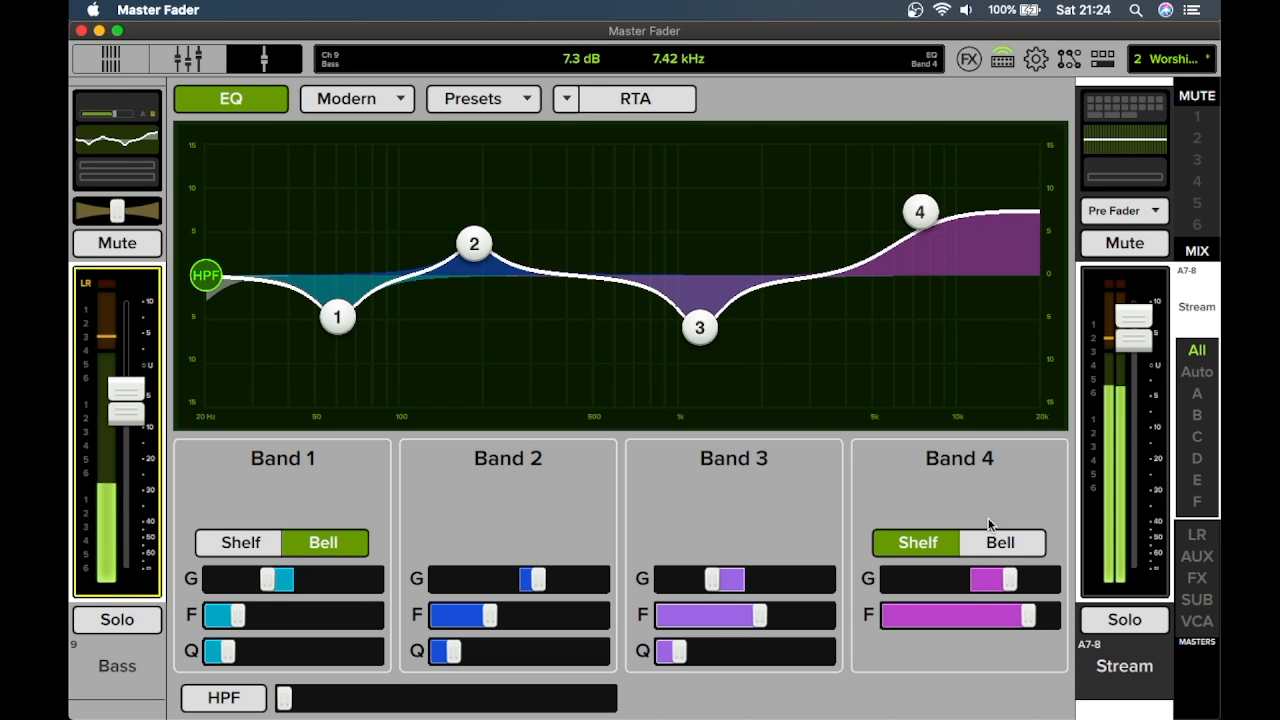
left_click(1000, 540)
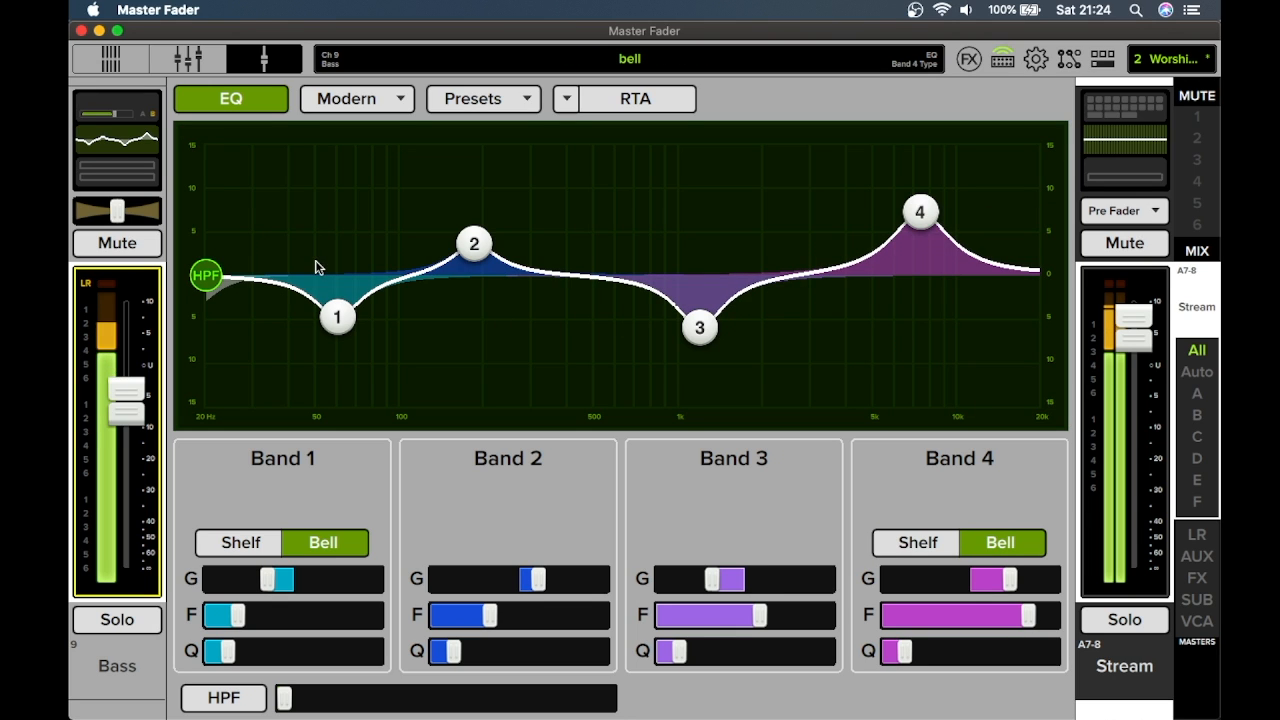
- Compare the Bass channel with its EQ on and off, leaving the EQ bypassed
left_click(266, 104)
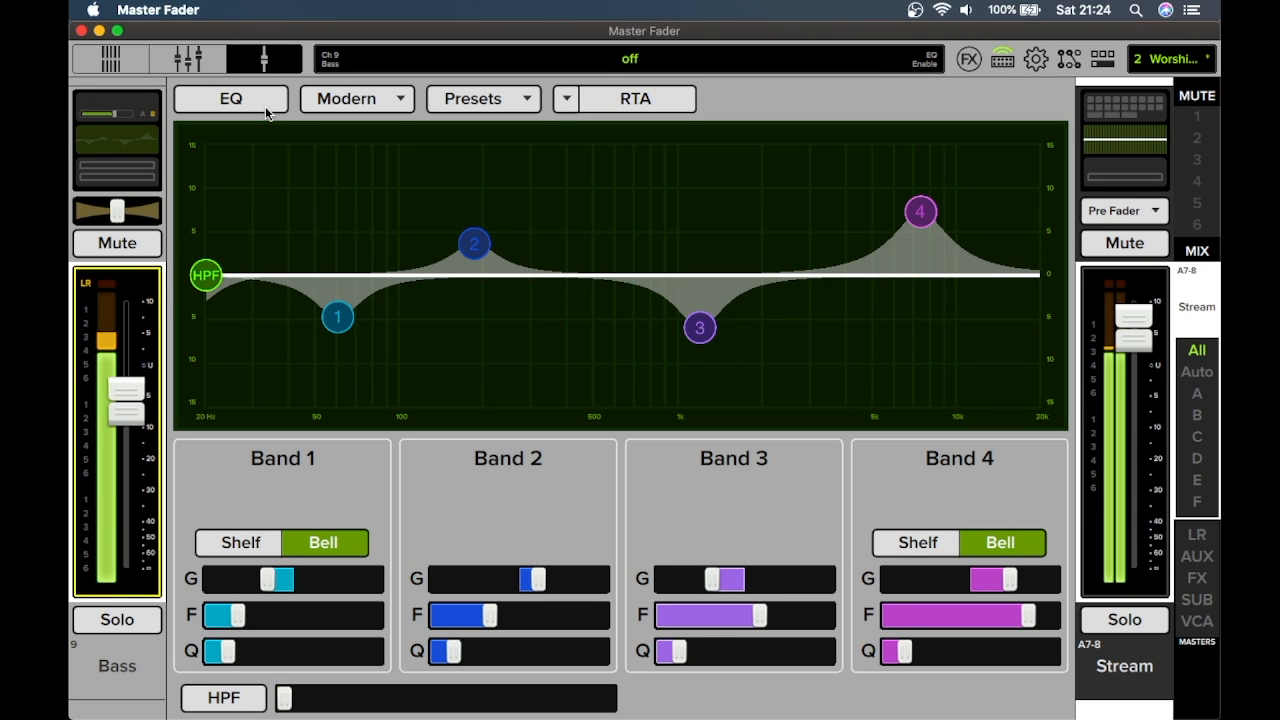
left_click(266, 112)
left_click(266, 112)
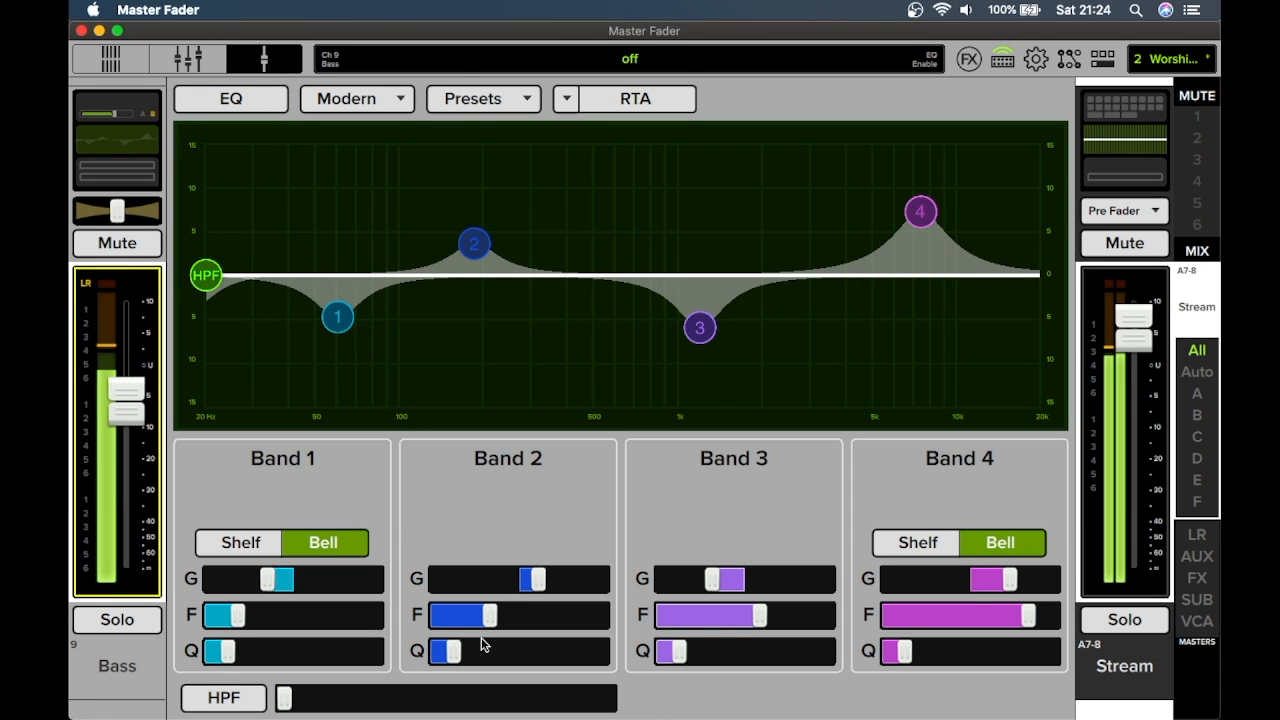
- Raise the Bass channel trim to 2.4 dB and lower its Aux 1-2 send to -6.5 dB
scroll(470, 615, "left", 3)
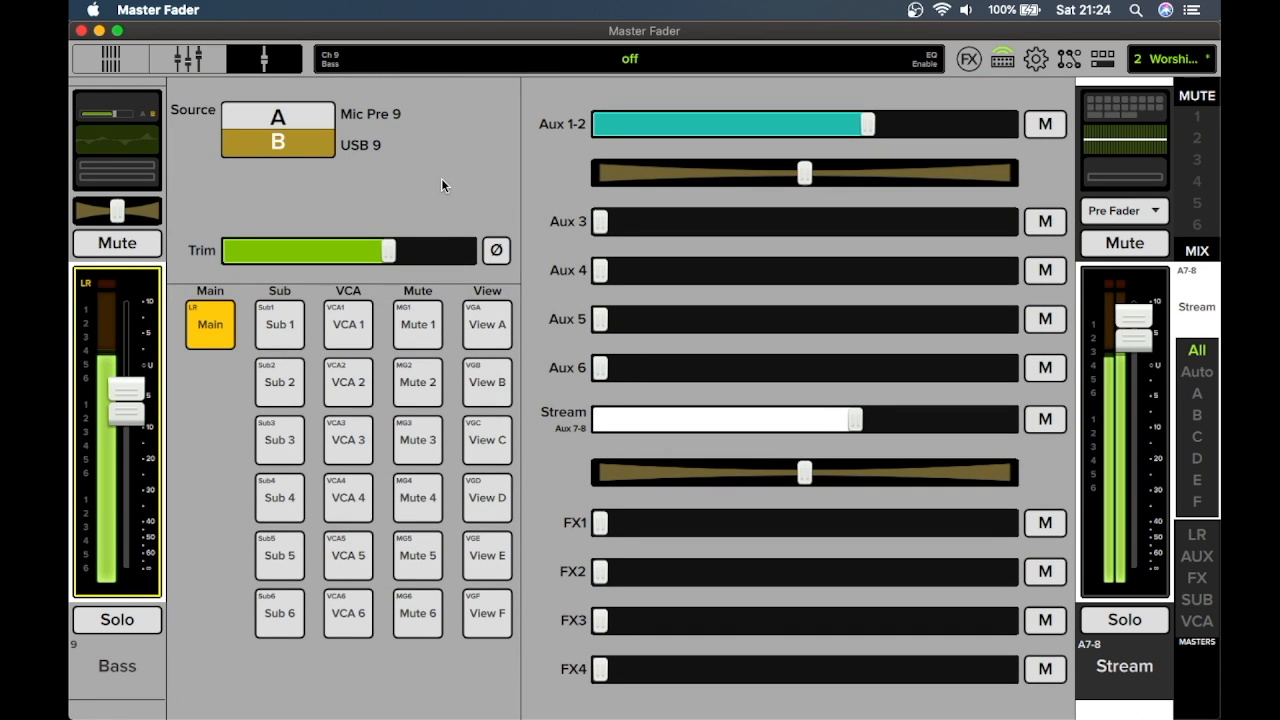
mouse_move(386, 262)
left_mouse_down()
mouse_move(237, 248)
mouse_move(386, 250)
mouse_move(268, 272)
mouse_move(393, 270)
left_mouse_up()
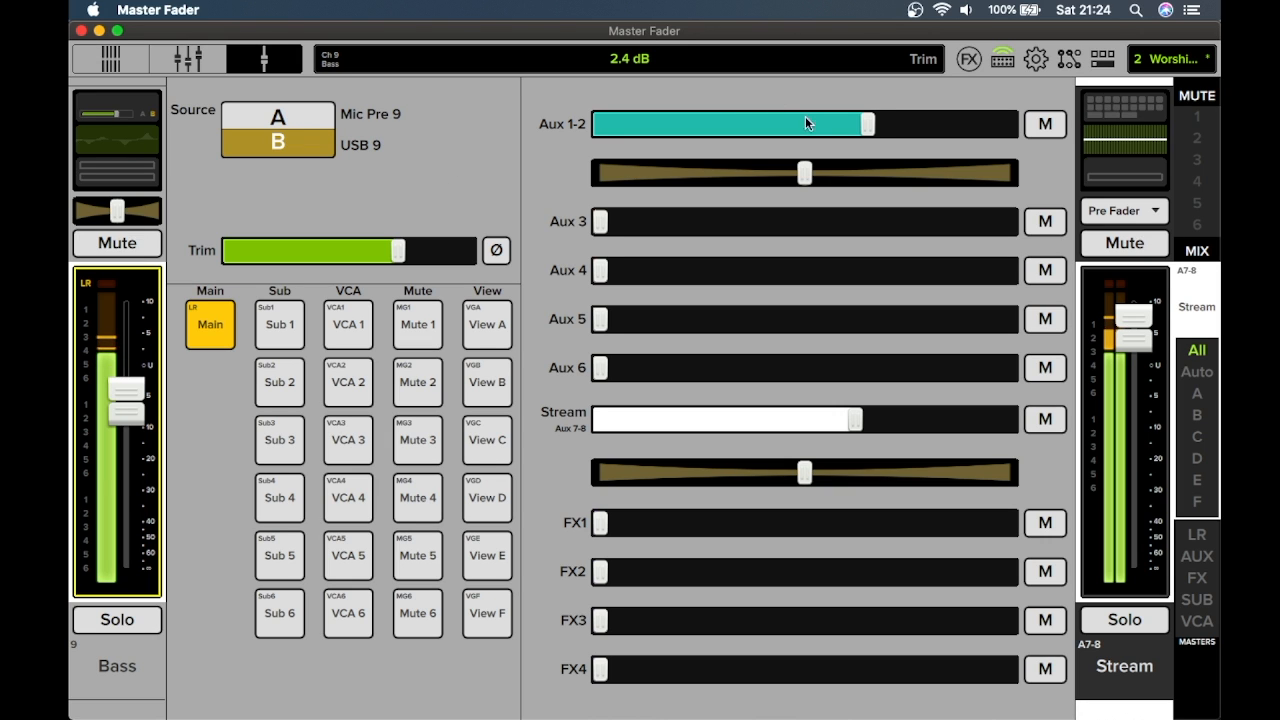
left_click_drag(870, 128, 847, 159)
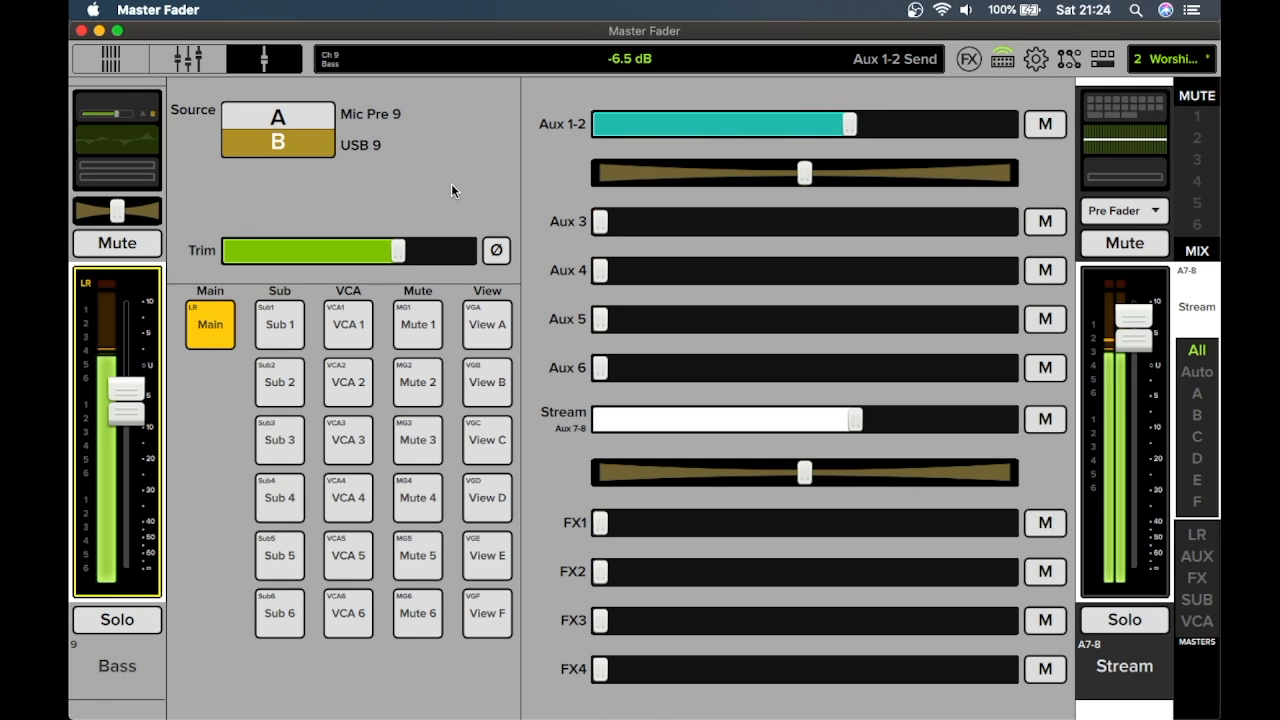
- Compress the Bass channel with a -9.1 dB threshold and a small amount of make-up gain
left_click_drag(451, 190, 460, 303)
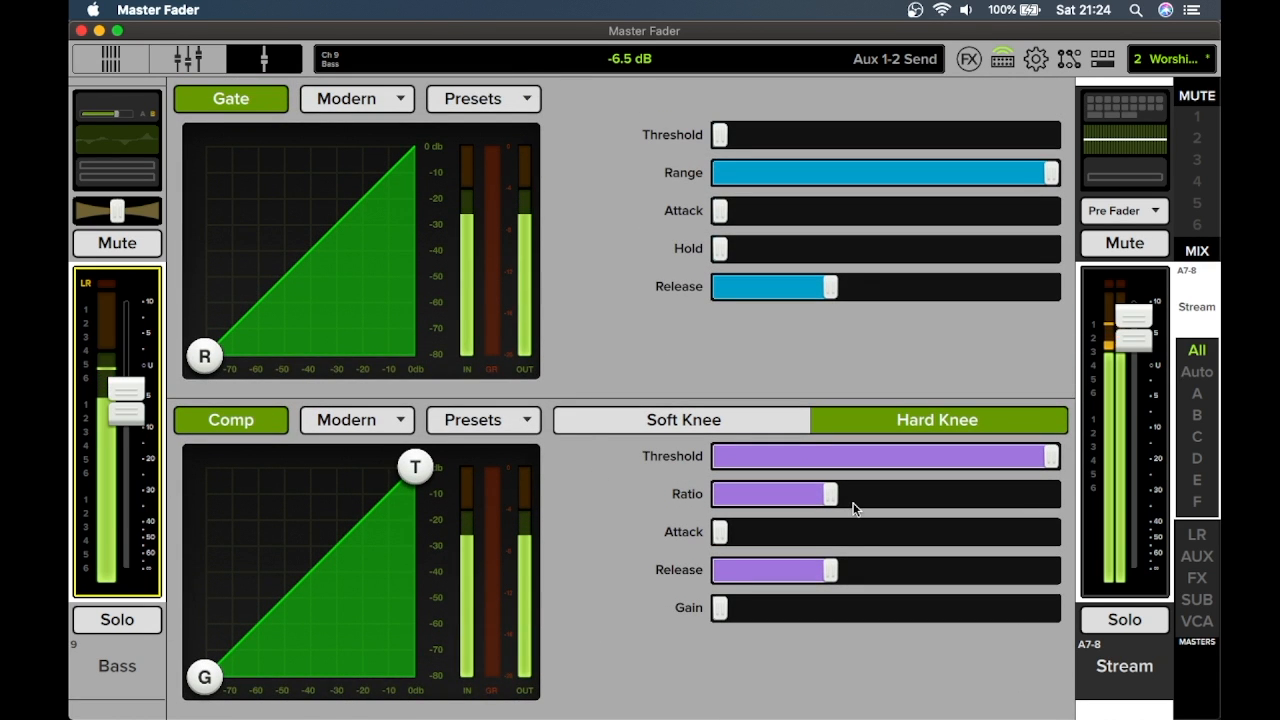
left_click_drag(1044, 444, 962, 460)
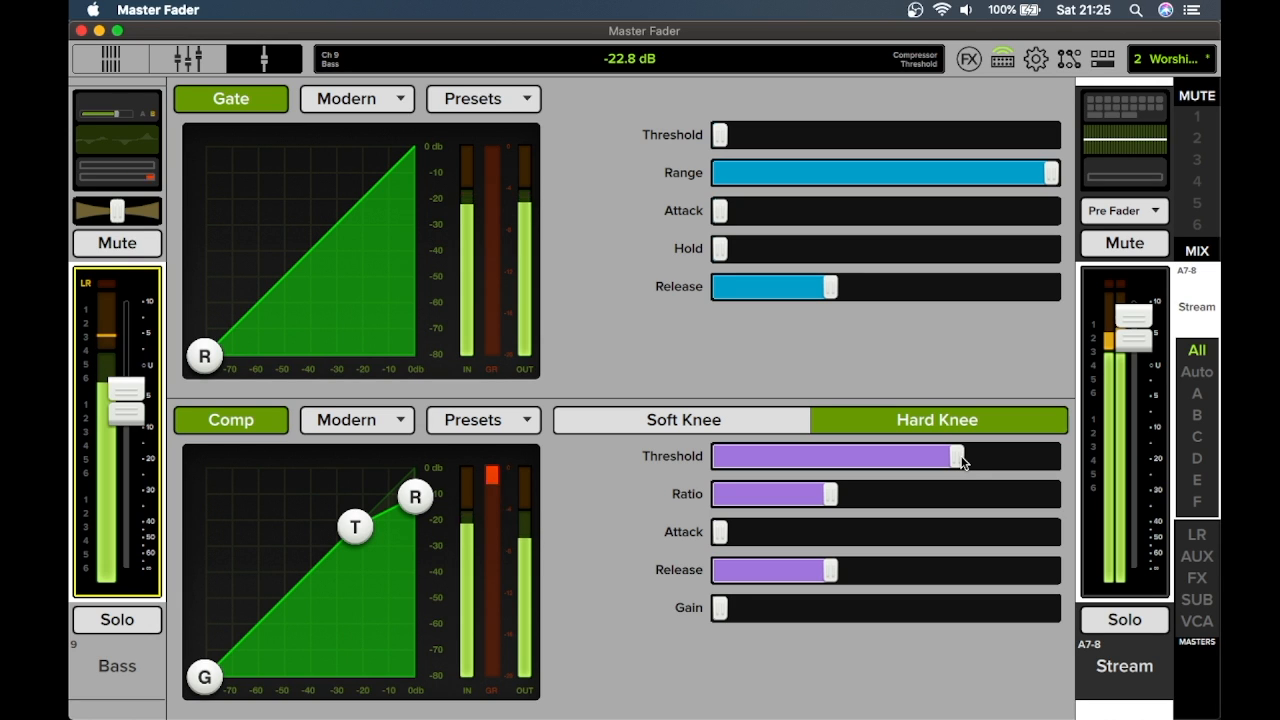
mouse_move(719, 607)
left_mouse_down()
mouse_move(761, 604)
mouse_move(739, 599)
left_mouse_up()
left_click_drag(963, 452, 1008, 474)
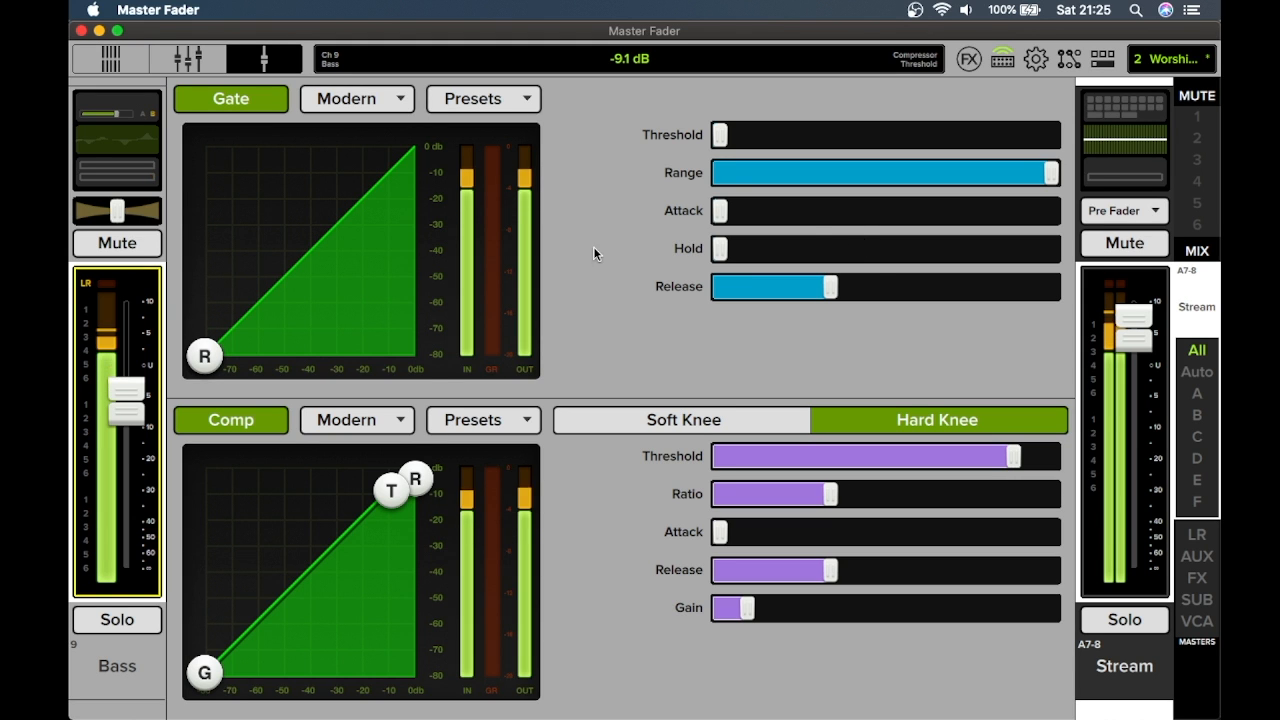
- Switch the Bass EQ back on and bring all four bands close to 0 dB gain
left_click_drag(594, 247, 621, 381)
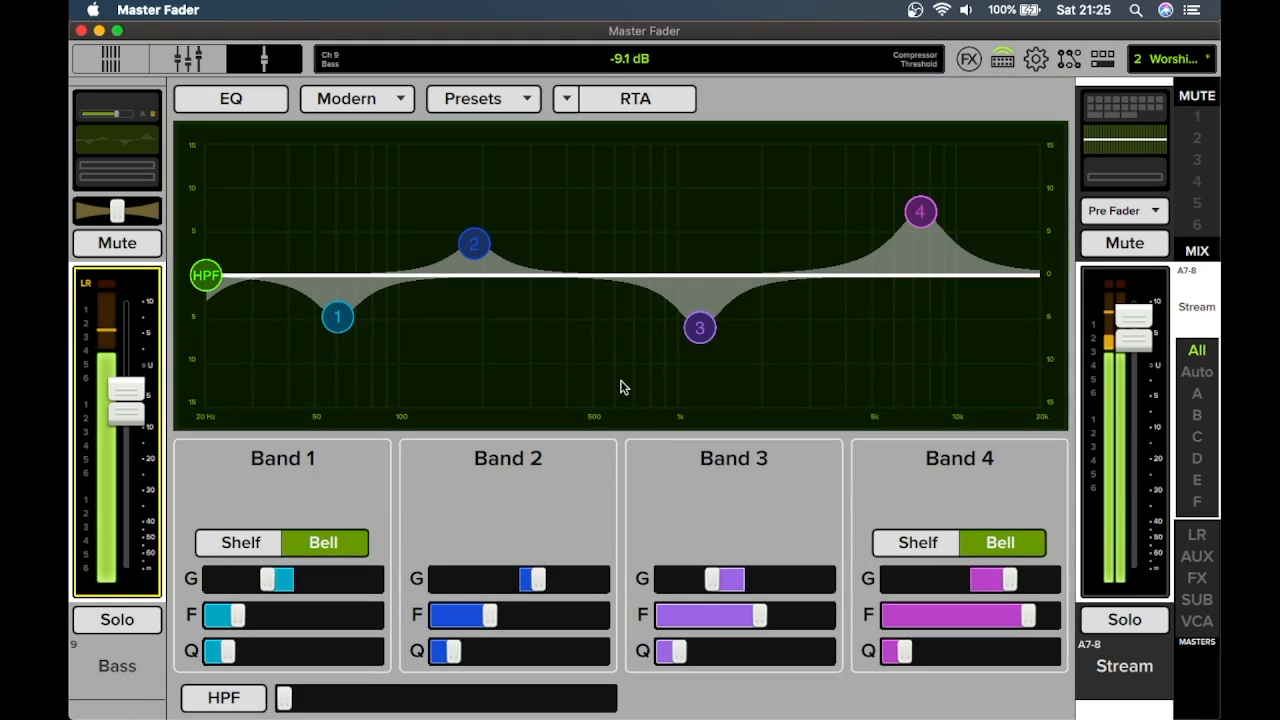
left_click(190, 104)
left_click_drag(337, 317, 333, 279)
left_click_drag(457, 244, 477, 278)
left_click_drag(706, 326, 699, 271)
left_click_drag(925, 211, 908, 267)
- Boost Bass EQ band 3 to 11.5 dB at 820 Hz and vary its Q between wide and narrow, ending narrow
left_click_drag(693, 274, 647, 176)
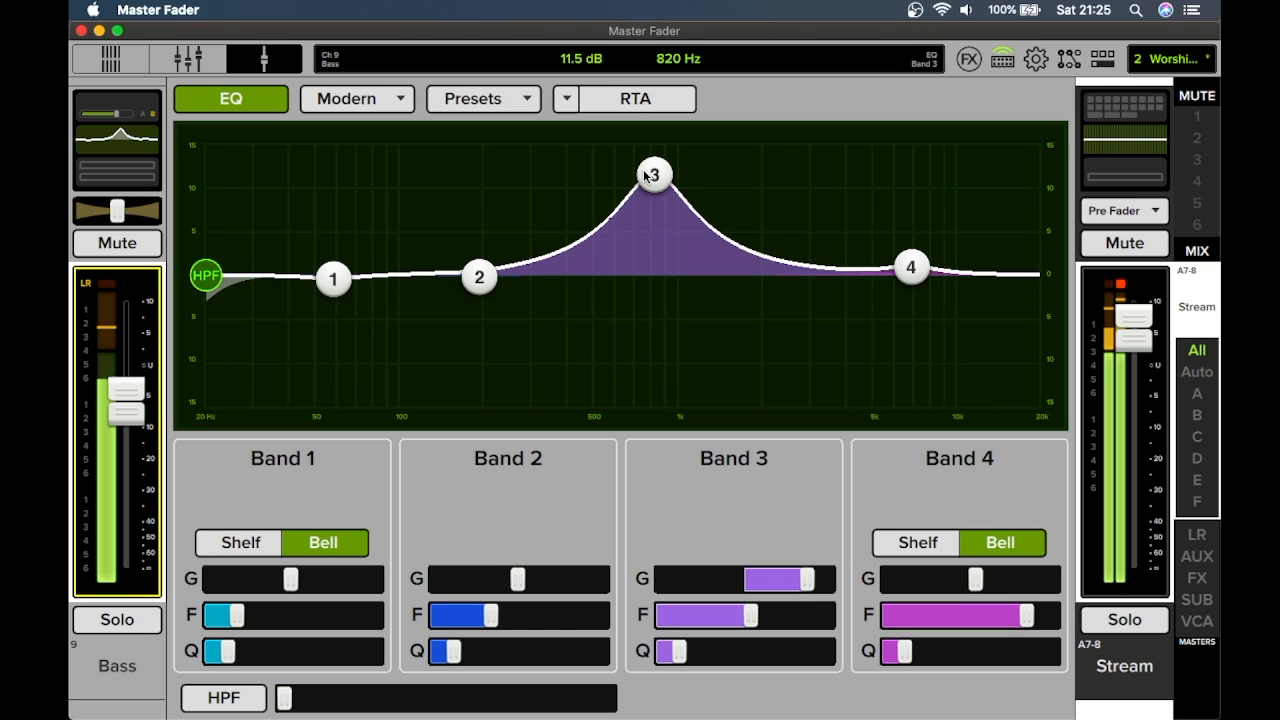
scroll(646, 176, "down", 5)
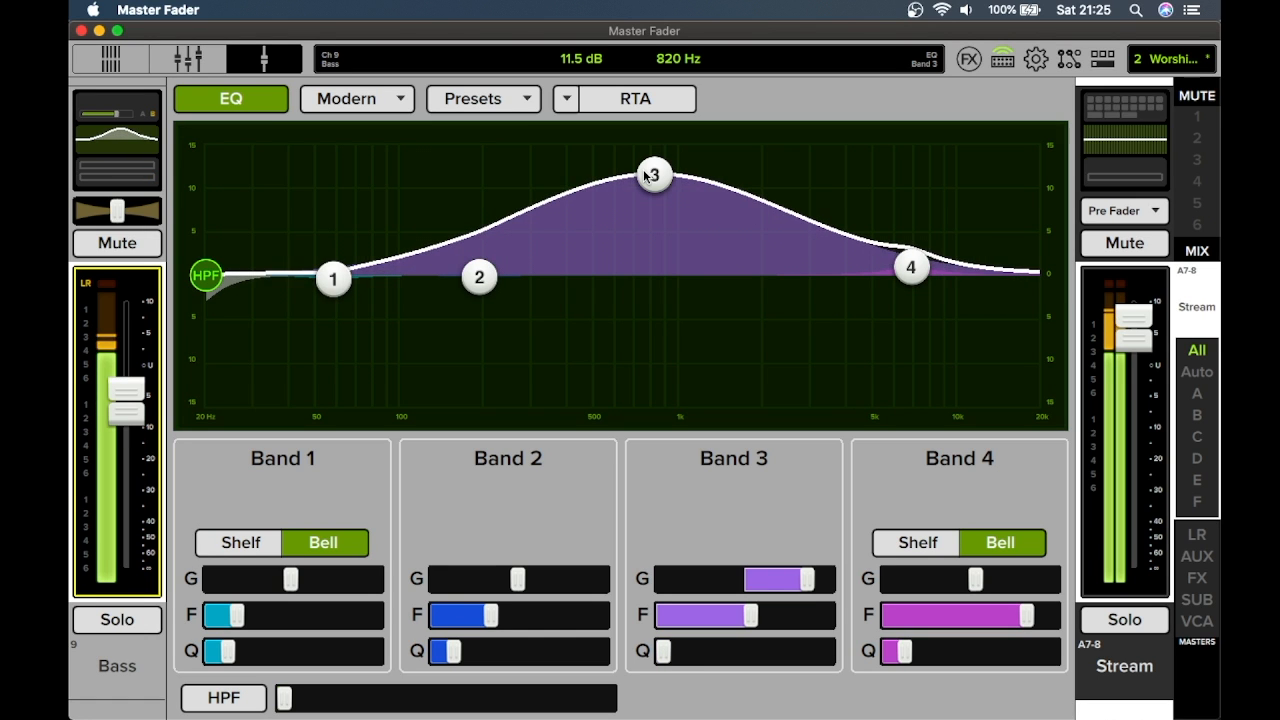
scroll(646, 176, "up", 5)
scroll(646, 176, "down", 5)
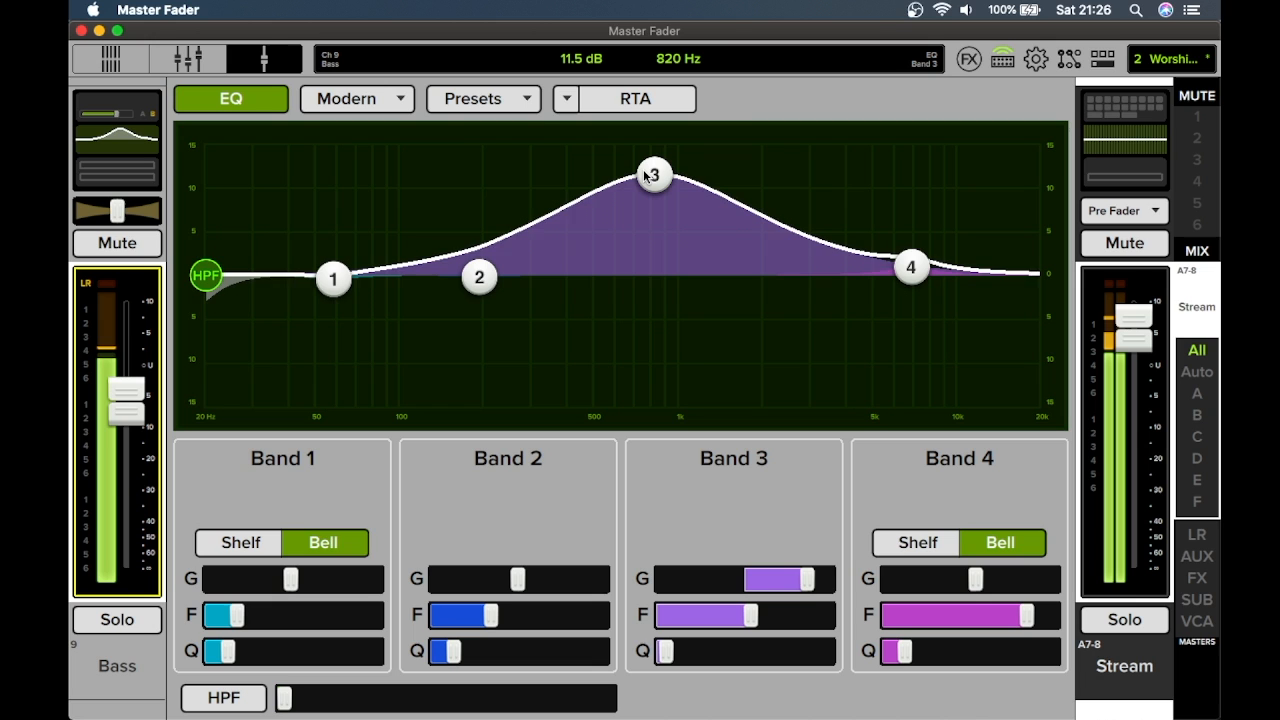
scroll(646, 176, "up", 5)
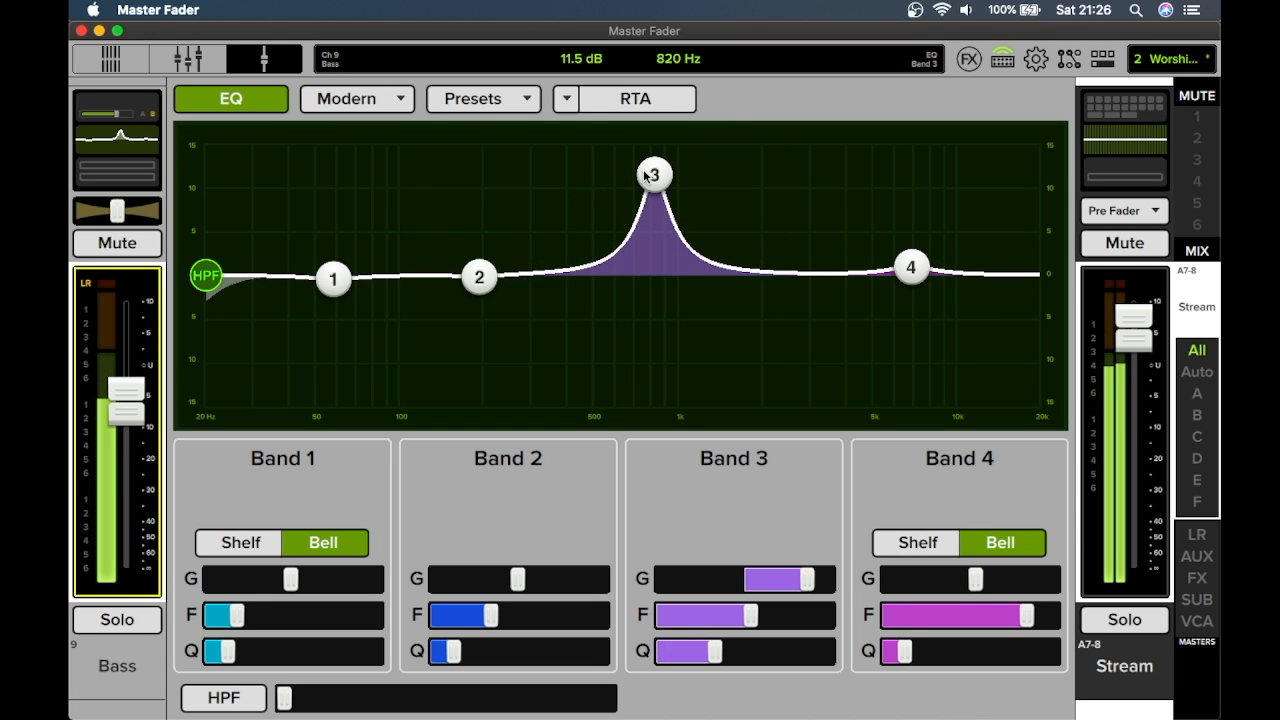
- Vary the Q of the boosted Bass EQ band 3 repeatedly between narrow and wide, ending wide
scroll(646, 176, "down", 5)
scroll(646, 176, "up", 5)
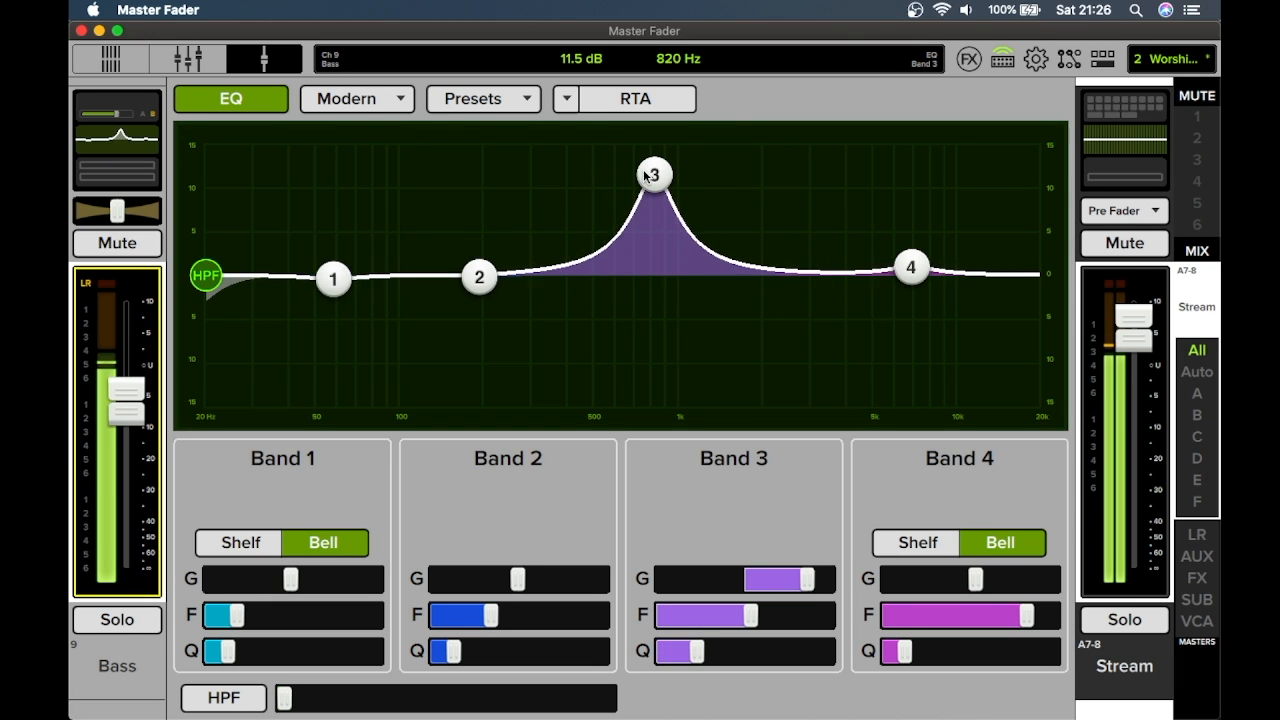
scroll(646, 176, "down", 5)
scroll(646, 176, "up", 6)
scroll(646, 176, "down", 6)
scroll(646, 176, "up", 6)
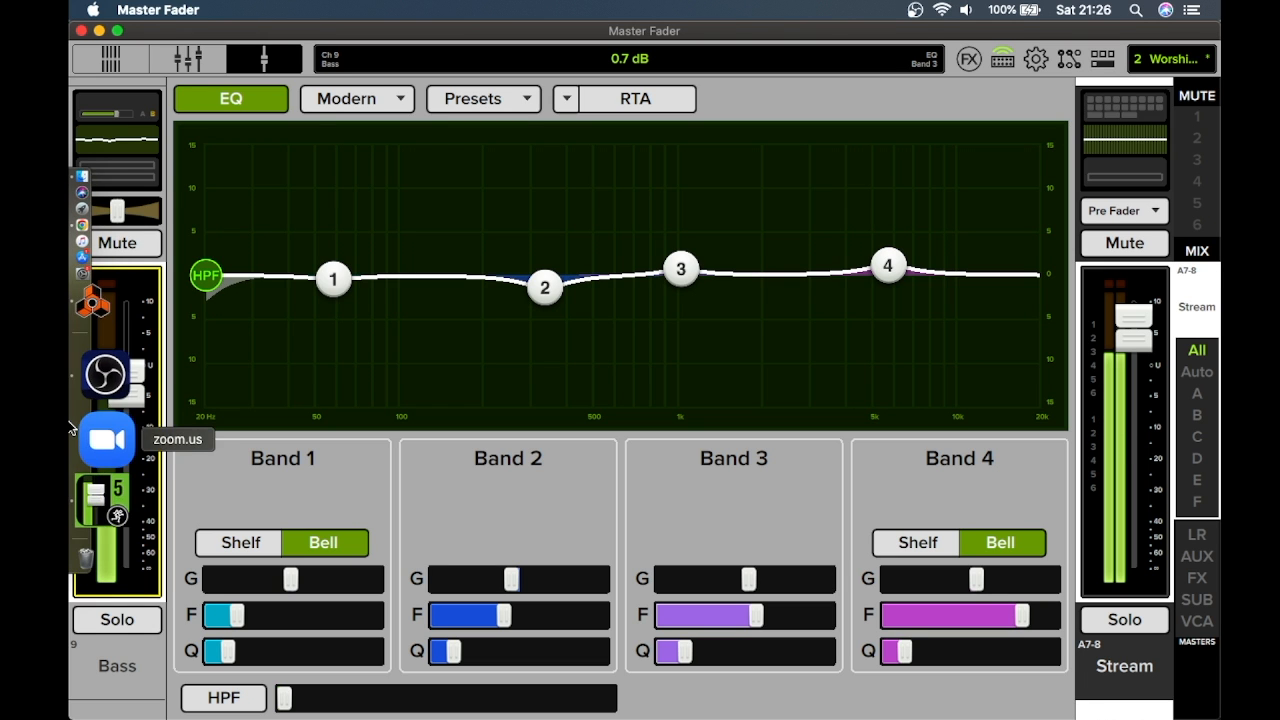
- Switch to Reason, stop the song playback and enable input monitoring on the Lead Mic track
left_click(103, 390)
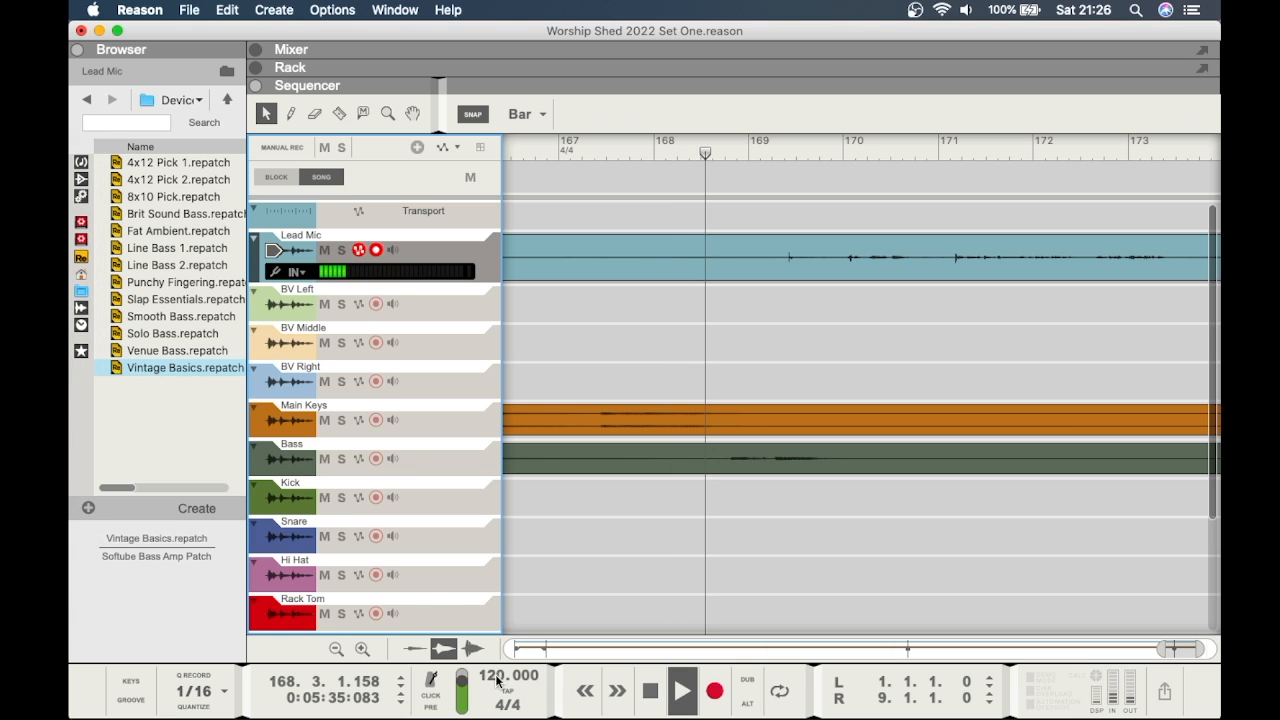
left_click(651, 706)
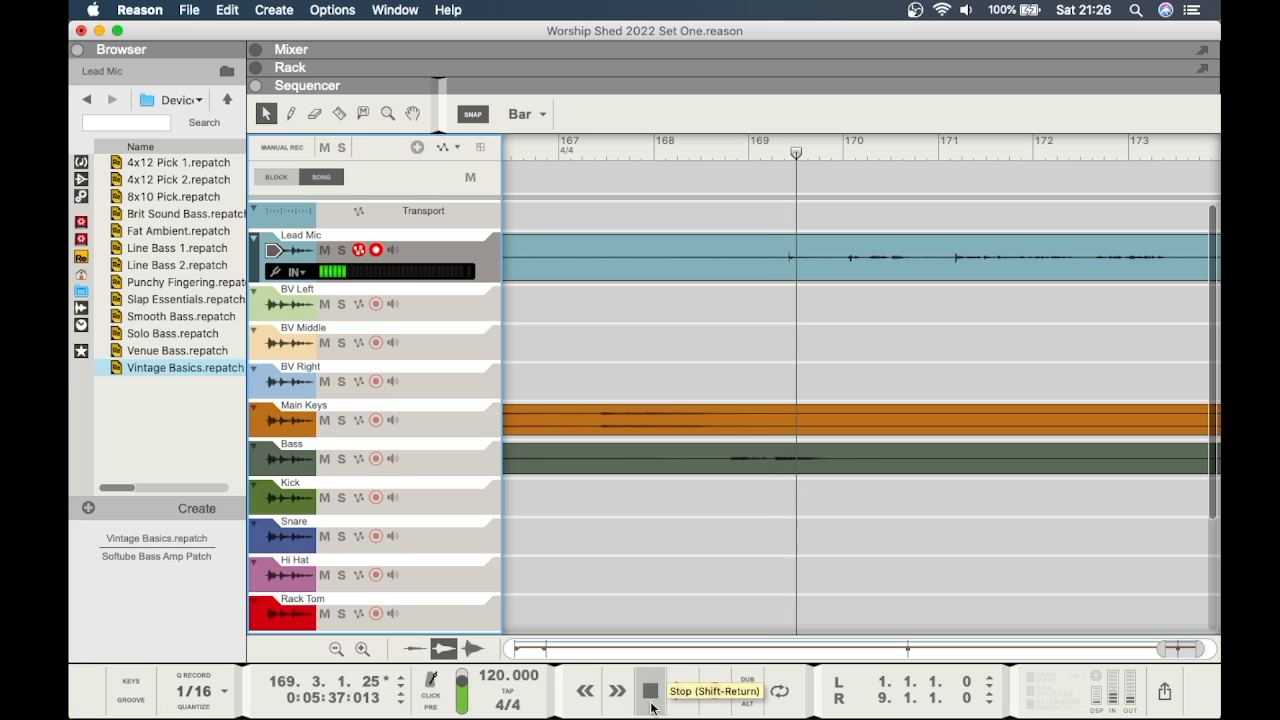
left_click(393, 250)
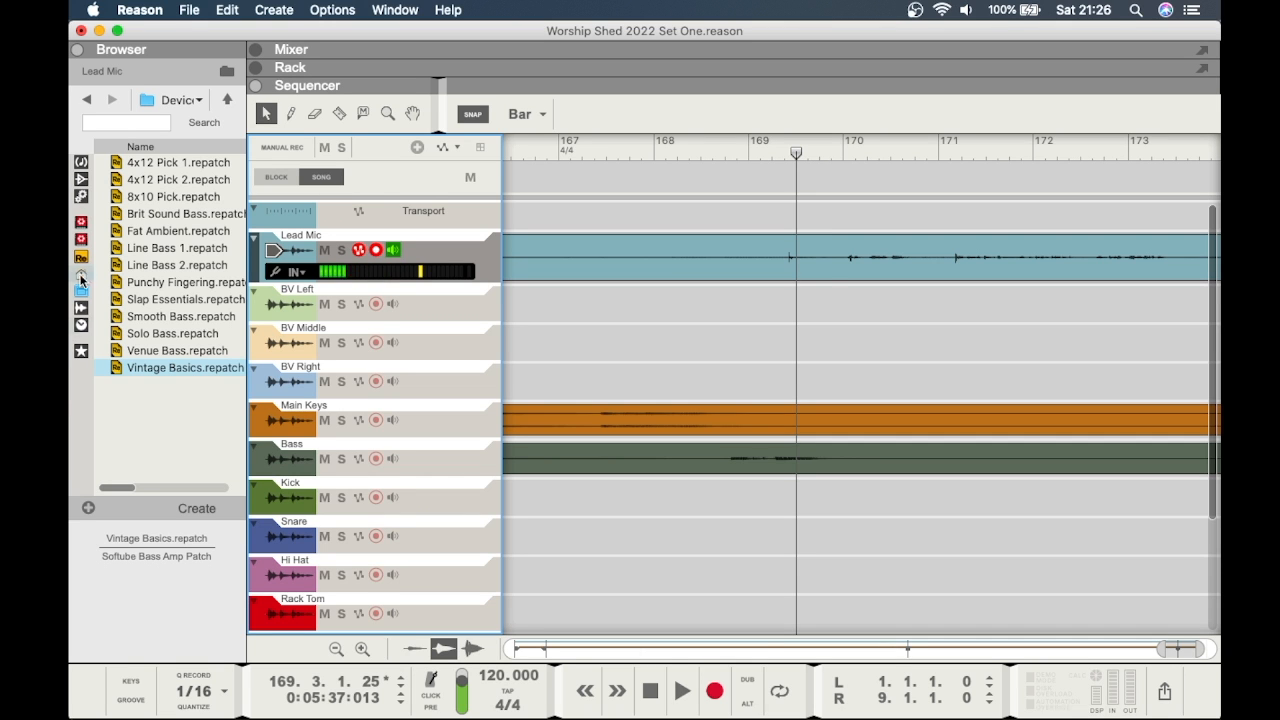
- Switch to OBS Studio to access the recording controls
left_click(95, 410)
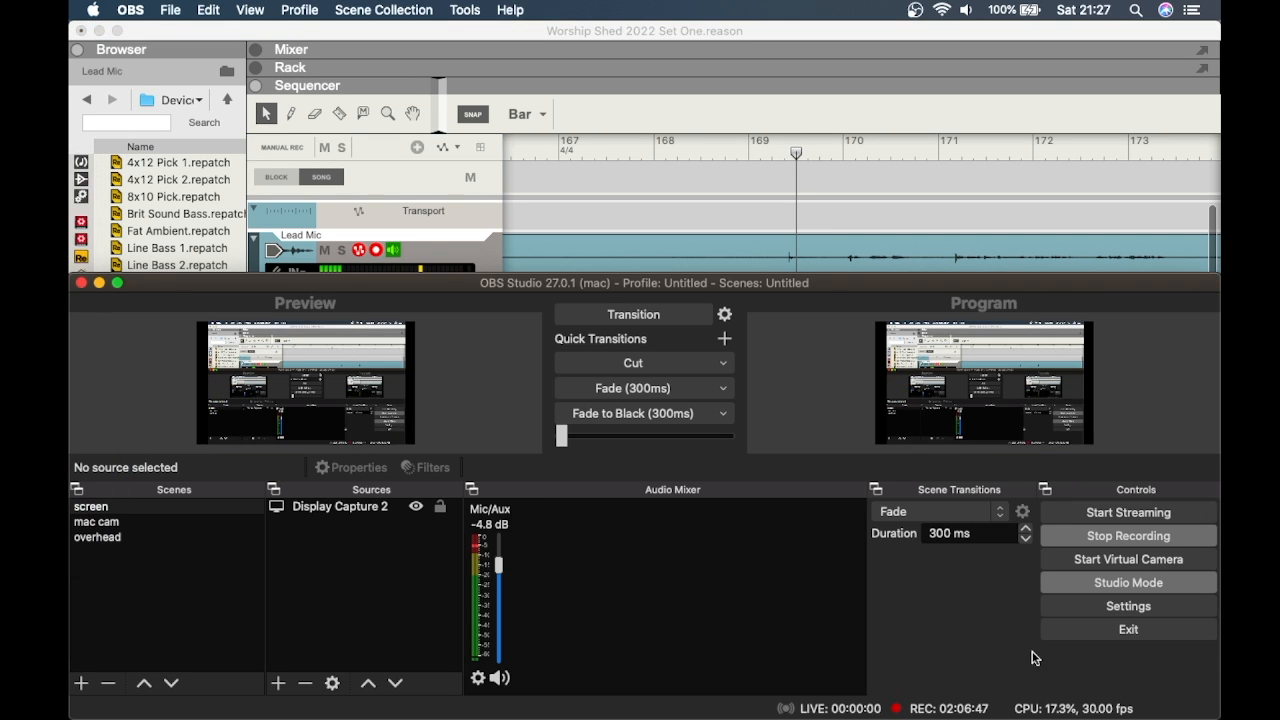